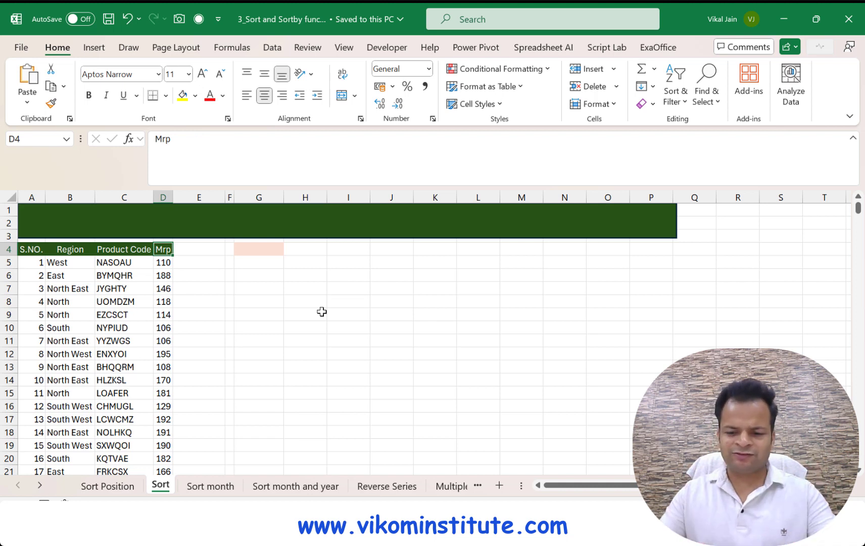
# - Start a SORT formula in cell G4 with the data rows as the absolute array $A$5:$D$1001
pyautogui.press('Right')
pyautogui.press('Right')
pyautogui.press('Right')
pyautogui.write('=sor')
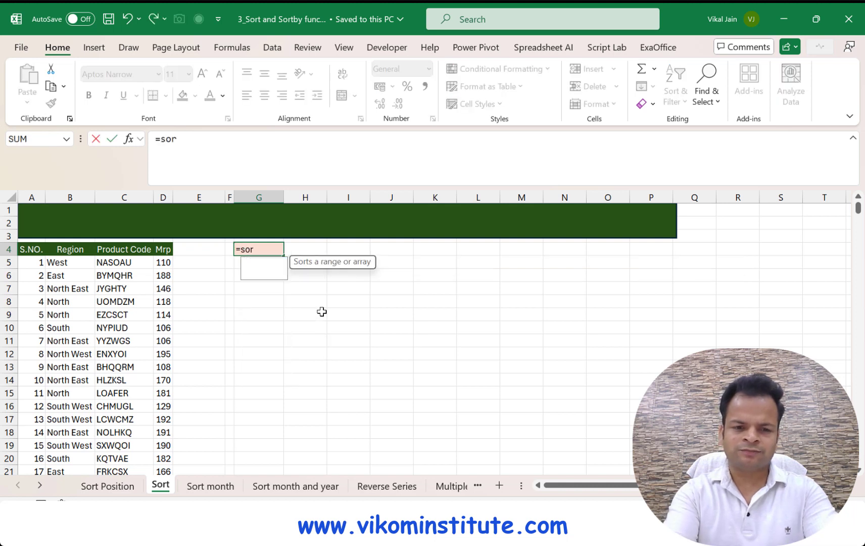
pyautogui.press('Tab')
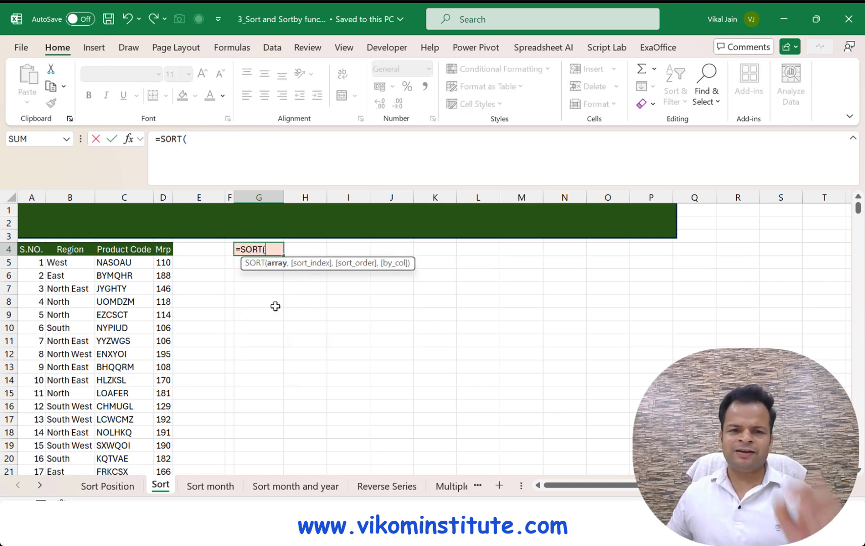
pyautogui.click(34, 255)
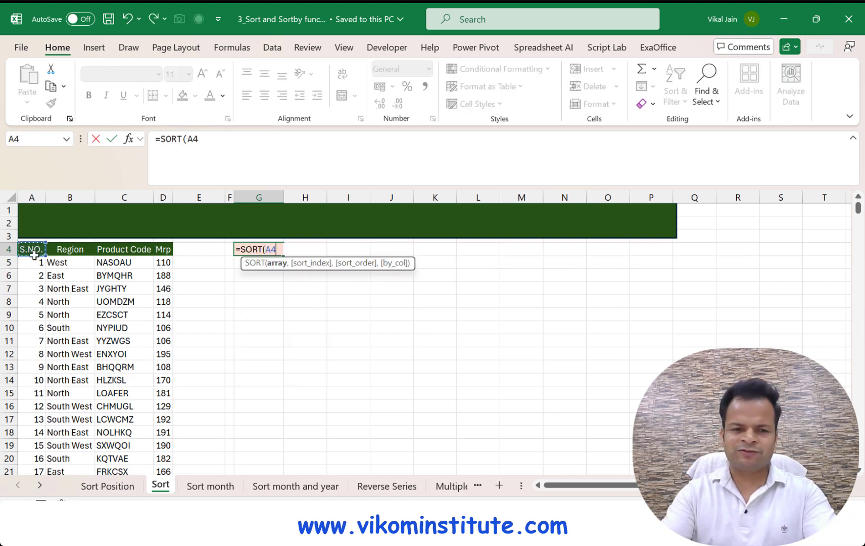
pyautogui.hotkey('ctrl', 'shift', 'Right')
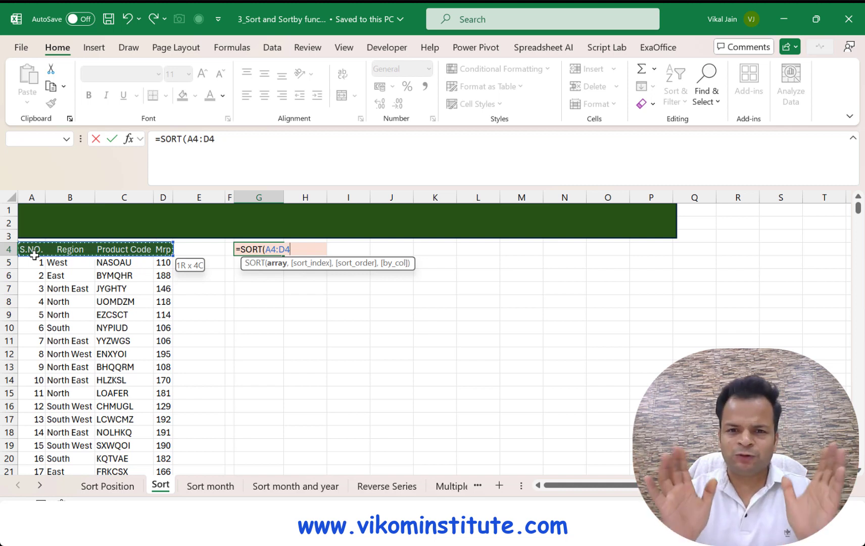
pyautogui.click(35, 256)
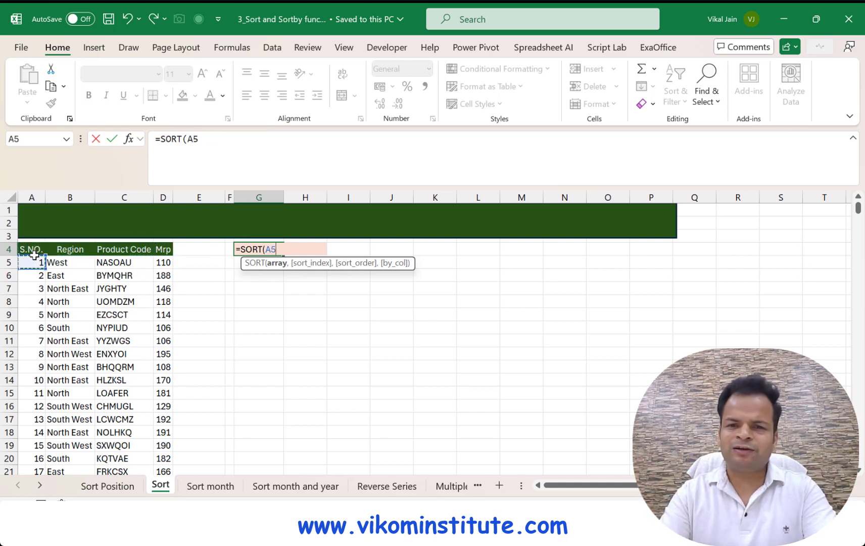
pyautogui.hotkey('ctrl', 'shift', 'Right')
pyautogui.hotkey('ctrl', 'shift', 'Down')
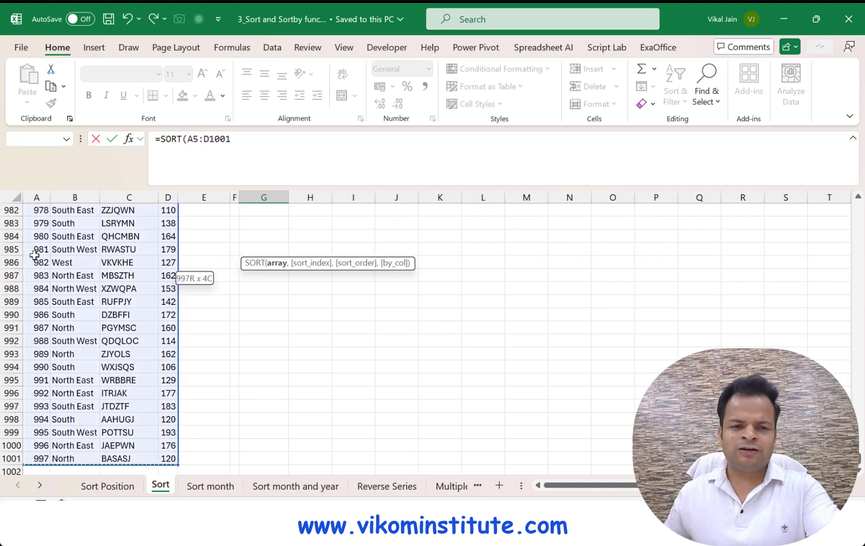
pyautogui.press('F4')
pyautogui.write(',')
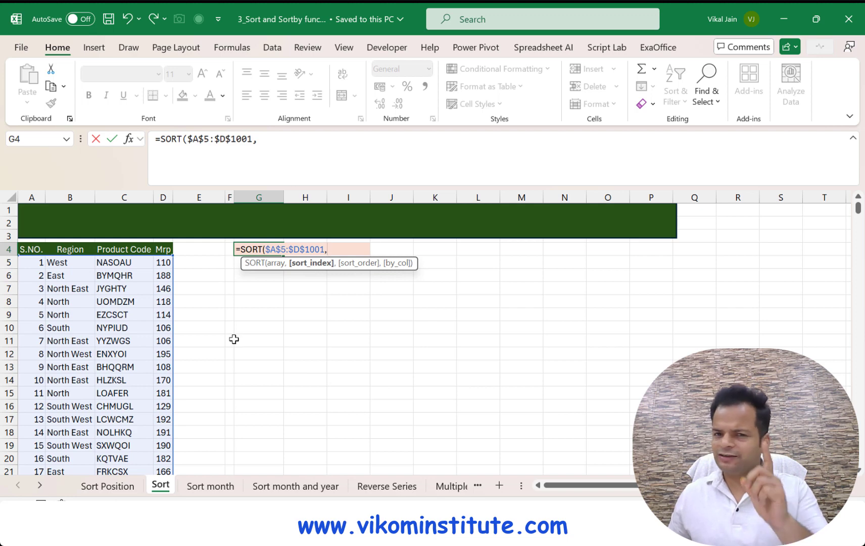
# - Complete the SORT formula in G4 with sort index 2 (Region) and sort order 1 for ascending
pyautogui.write('2,')
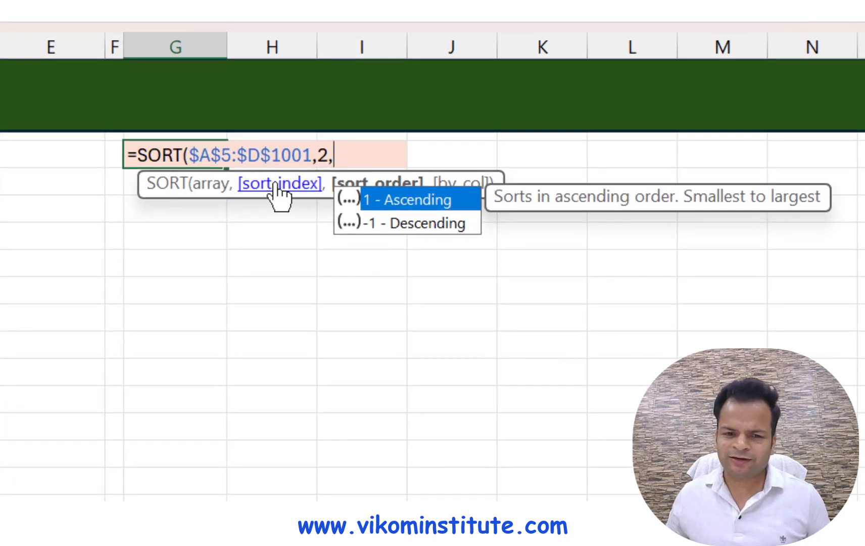
pyautogui.press('BackSpace')
pyautogui.press('BackSpace')
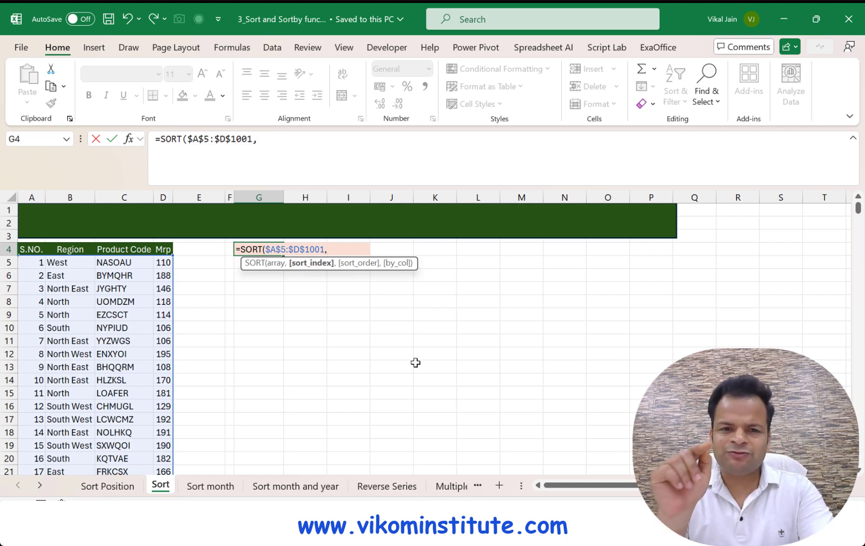
pyautogui.write('2,')
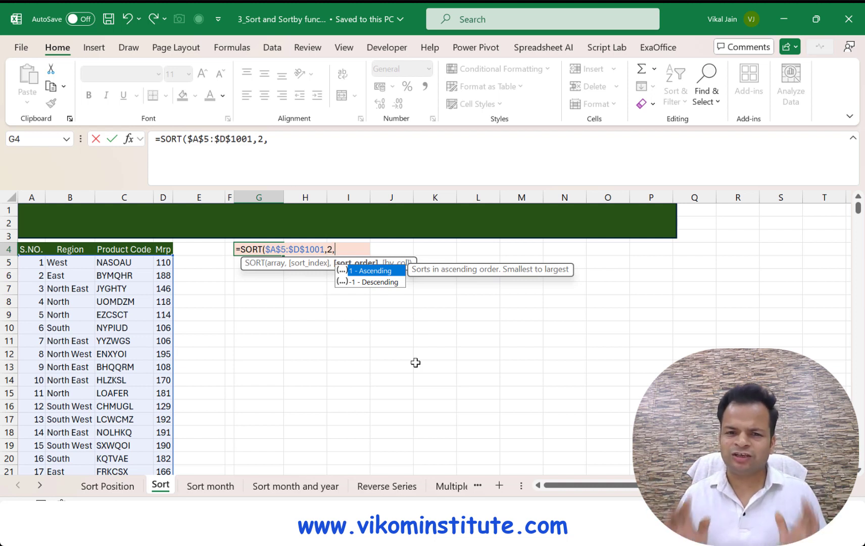
pyautogui.write('1')
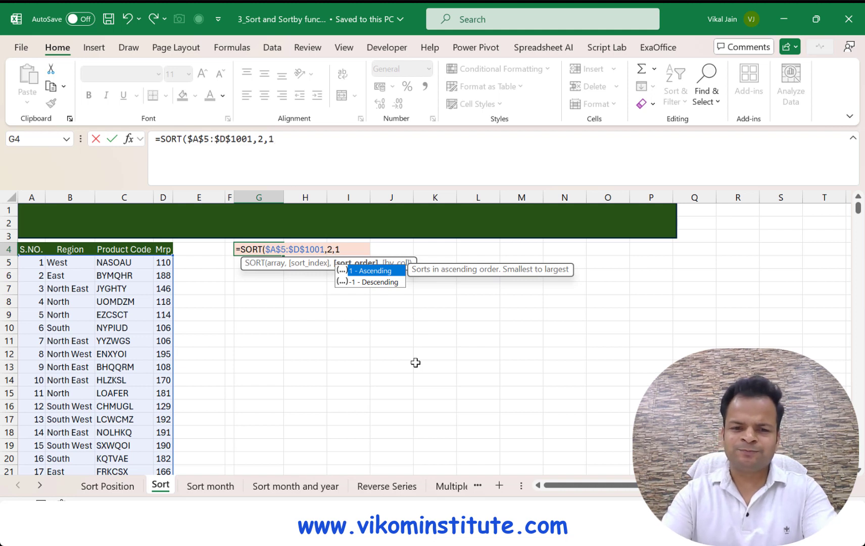
pyautogui.write(',')
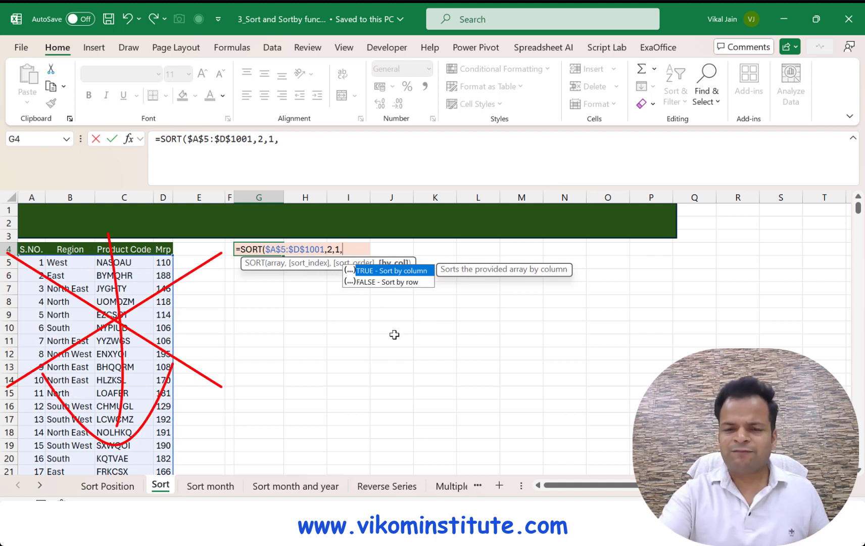
pyautogui.press('BackSpace')
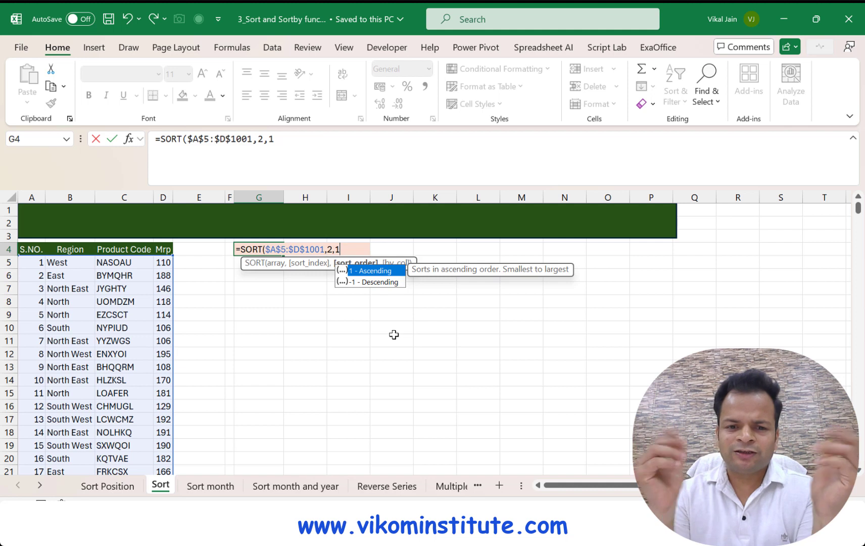
pyautogui.write(')')
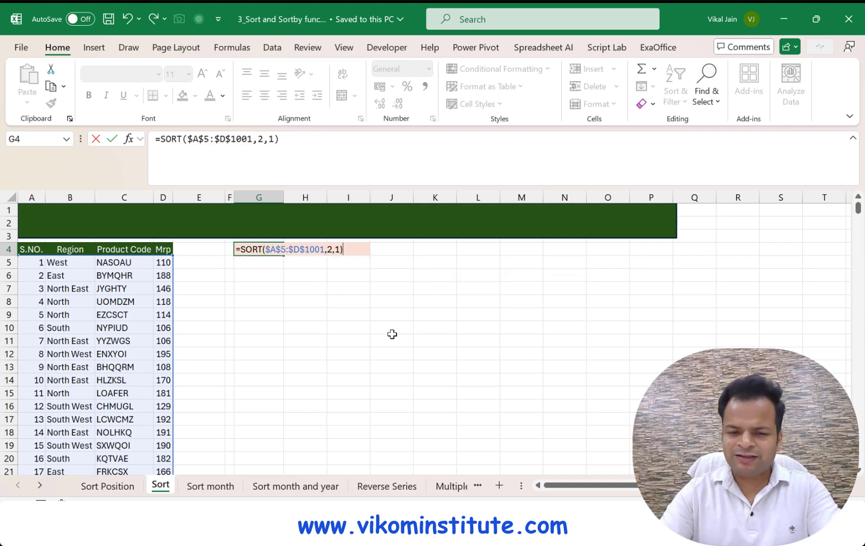
pyautogui.press('Return')
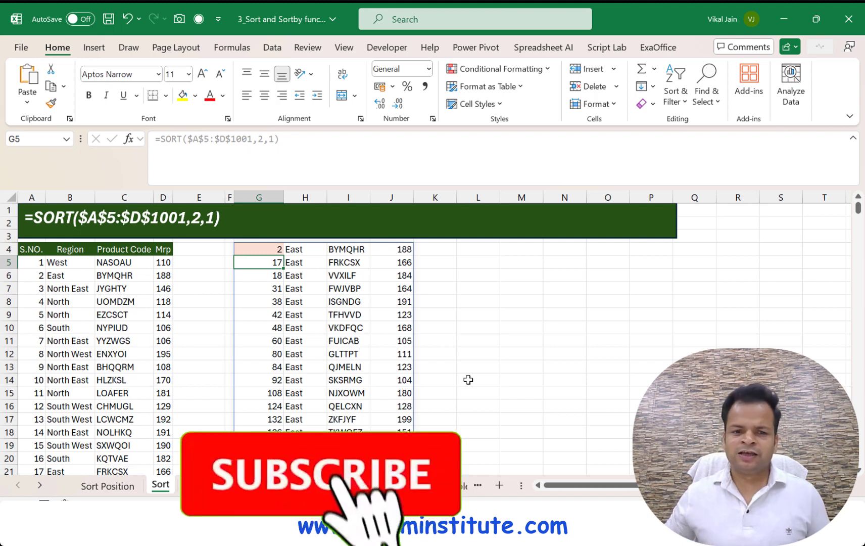
# - Wrap G4's SORT formula in VSTACK with the headers A4:D4 as the first array, and autofit column I
pyautogui.click(242, 248)
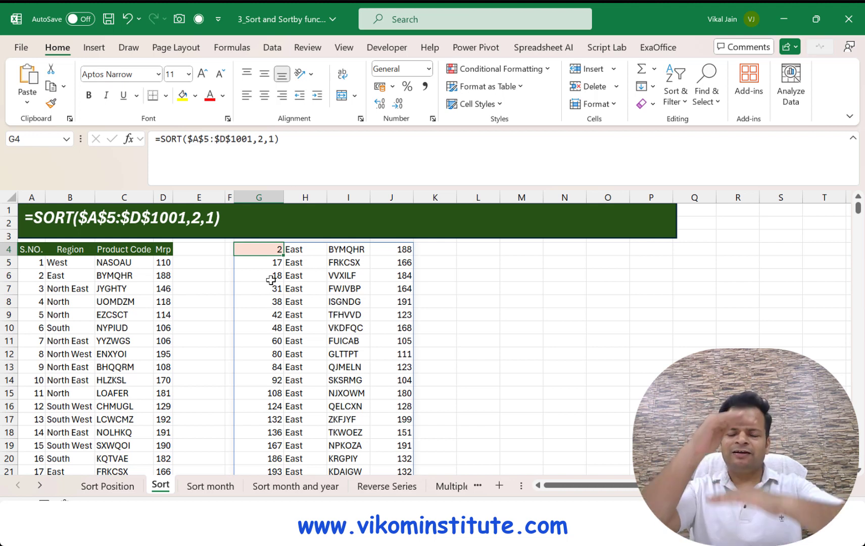
pyautogui.press('F2')
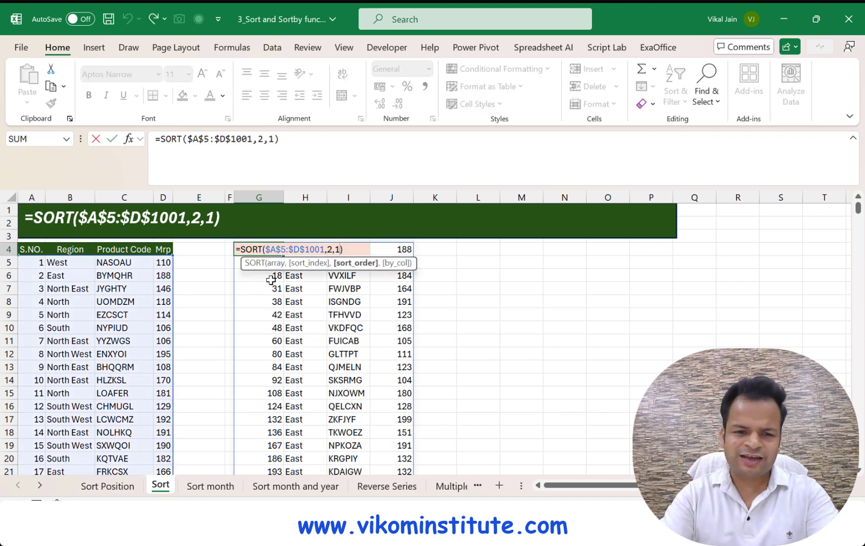
pyautogui.press('Left')
pyautogui.write('vst')
pyautogui.press('Tab')
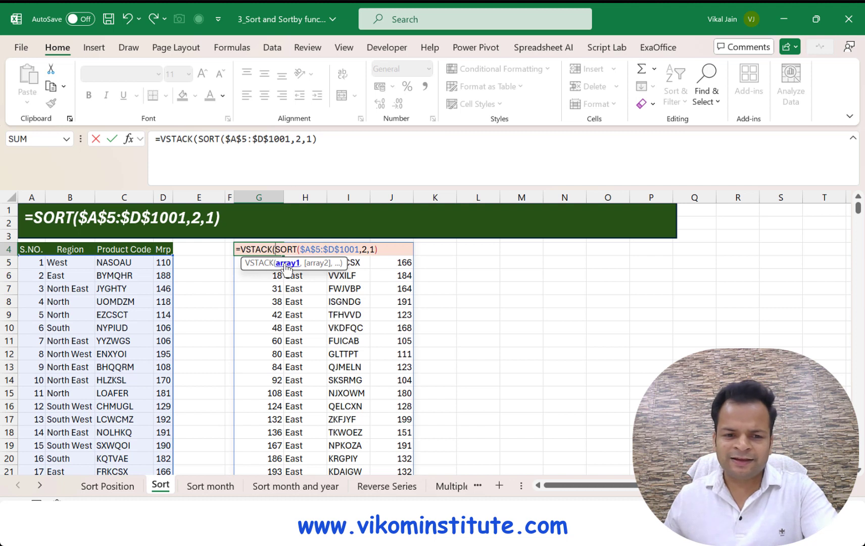
pyautogui.moveTo(33, 249); pyautogui.dragTo(155, 249)
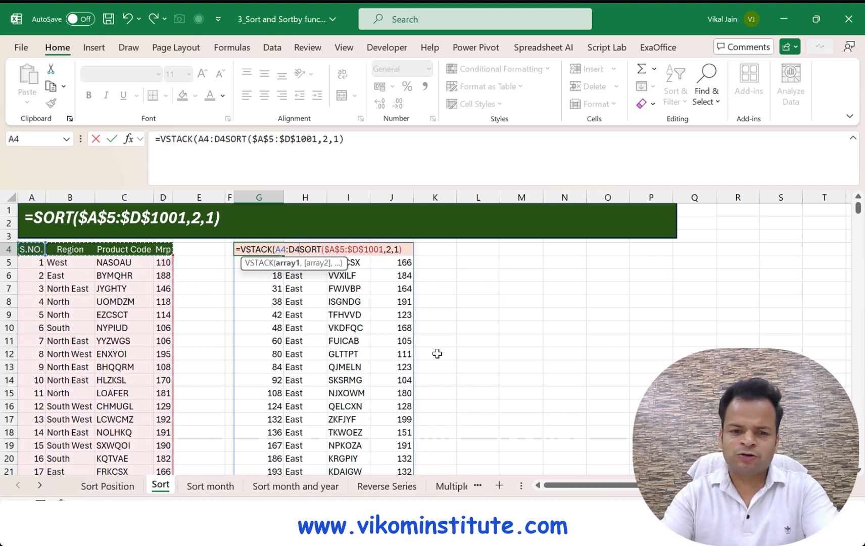
pyautogui.write(',')
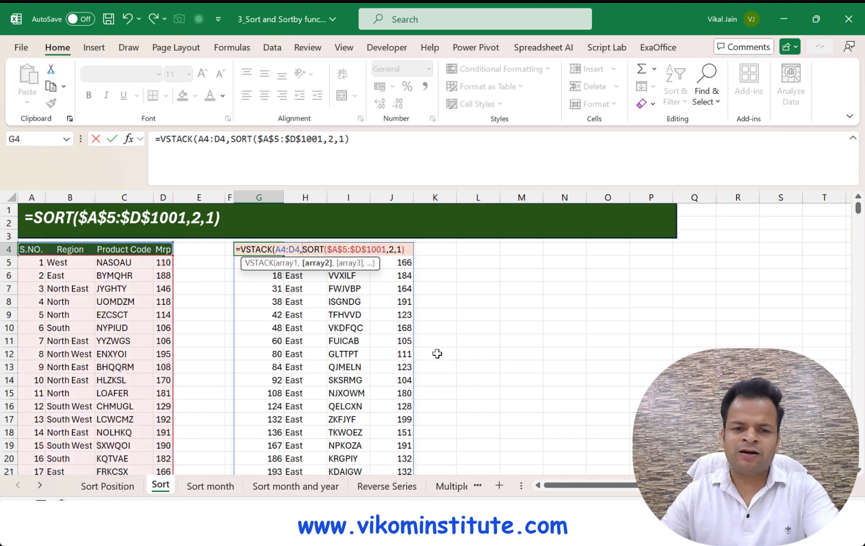
pyautogui.click(408, 251)
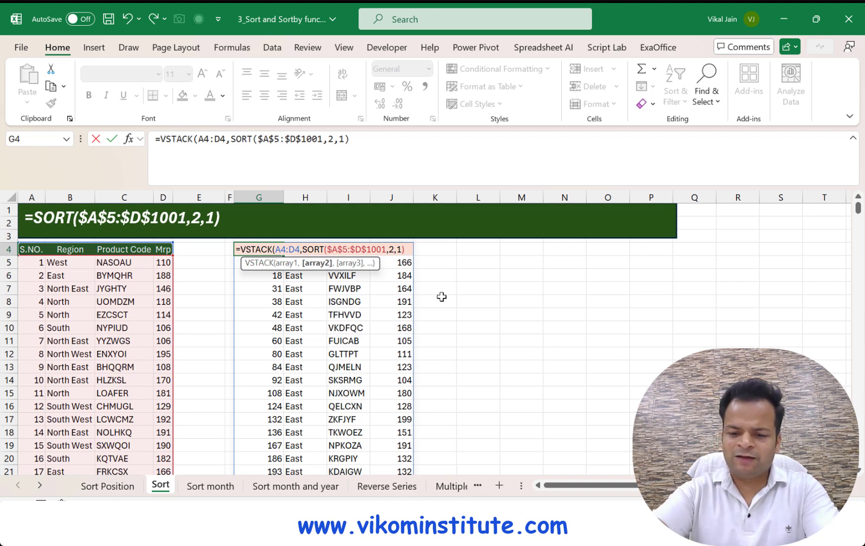
pyautogui.write(')')
pyautogui.press('Return')
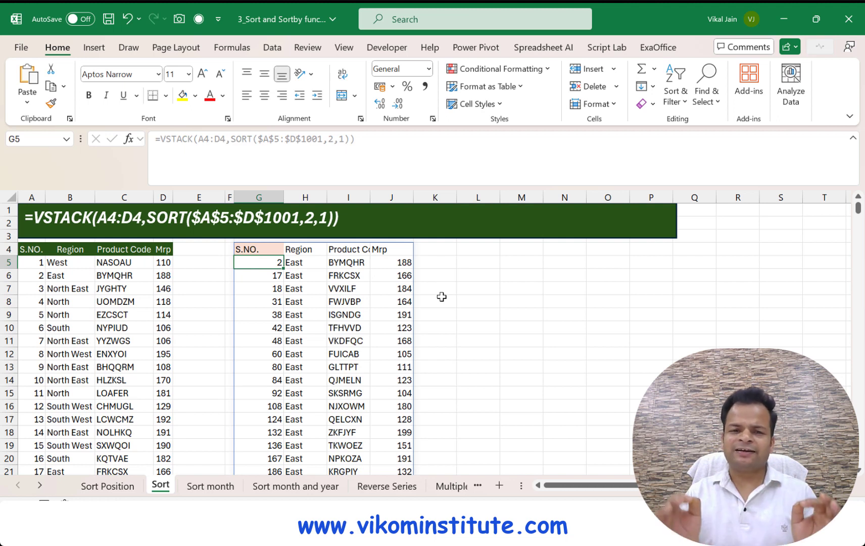
pyautogui.doubleClick(370, 197)
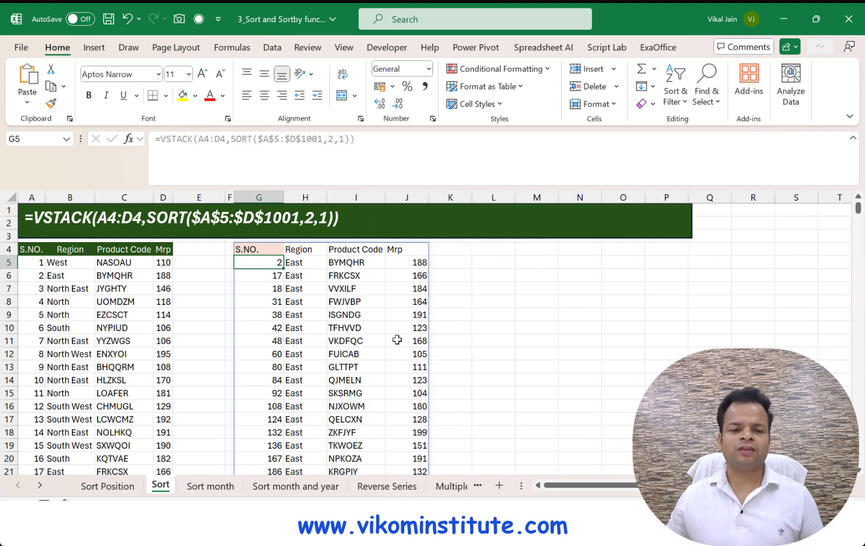
# - On the Sort Position sheet, start a SORT formula in G4 with the relative range A5:D12 as the array
pyautogui.click(117, 487)
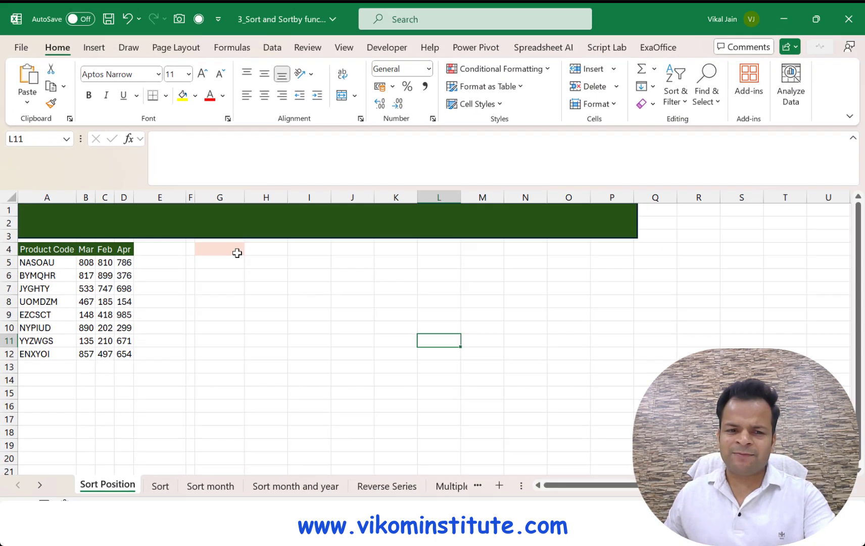
pyautogui.click(391, 141)
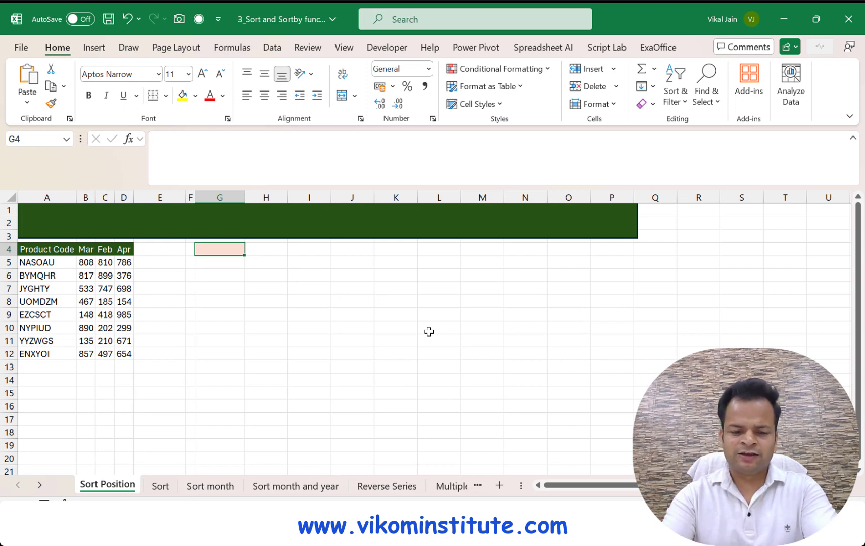
pyautogui.write('=sort')
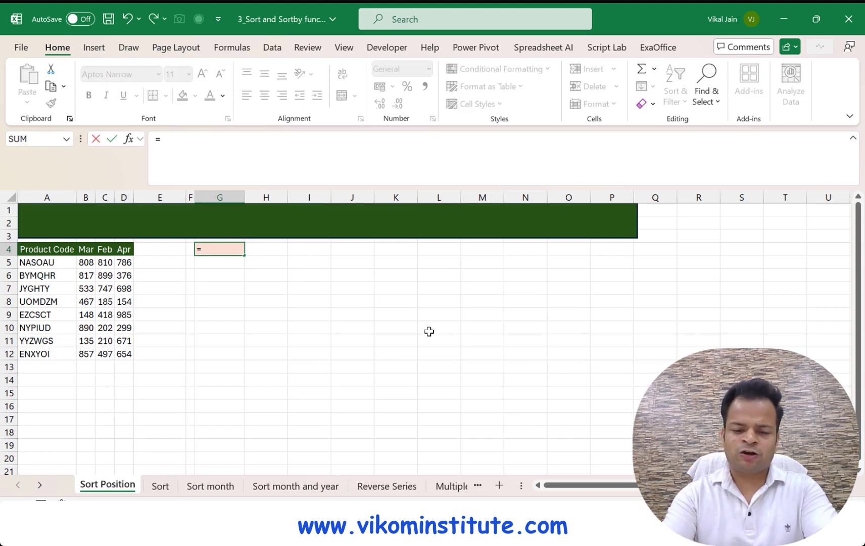
pyautogui.press('Tab')
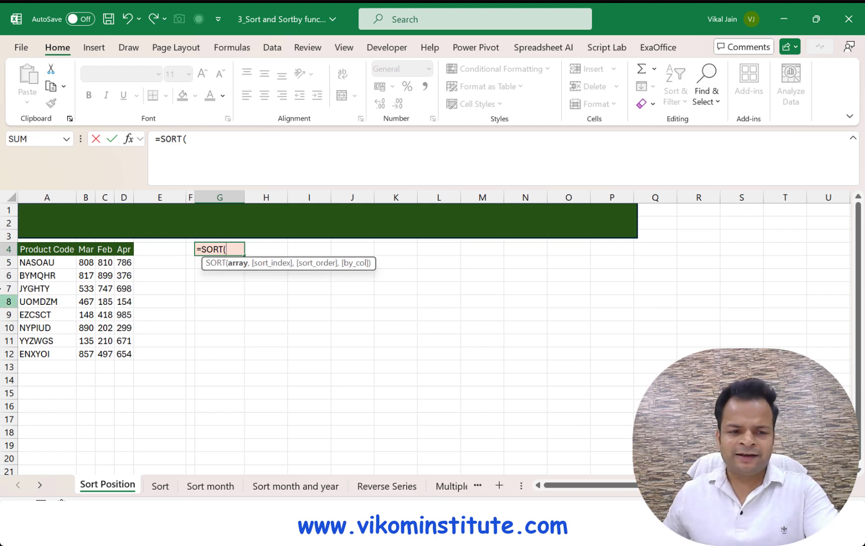
pyautogui.moveTo(30, 248); pyautogui.dragTo(116, 349)
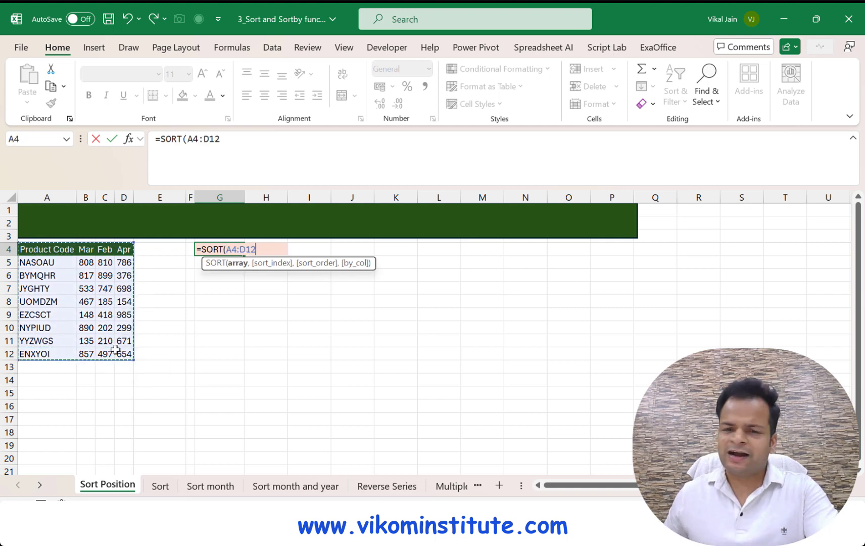
pyautogui.moveTo(70, 262); pyautogui.dragTo(125, 354)
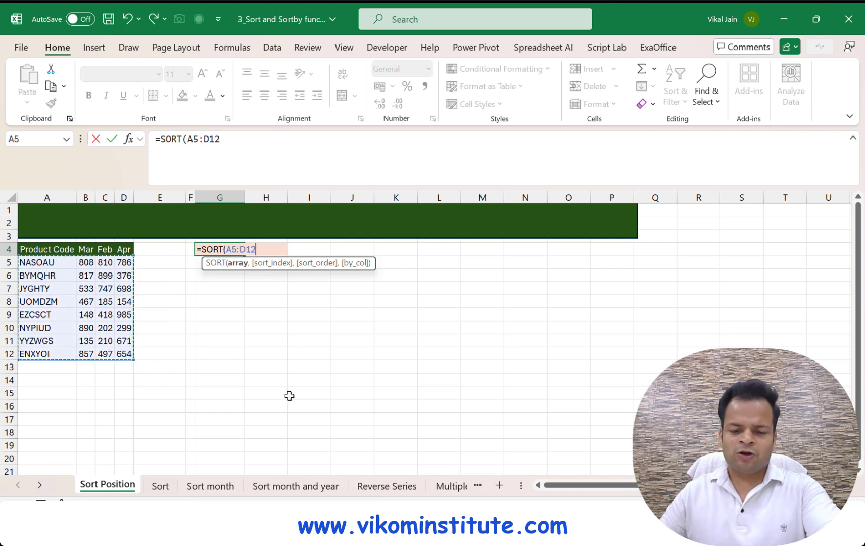
pyautogui.press('F4')
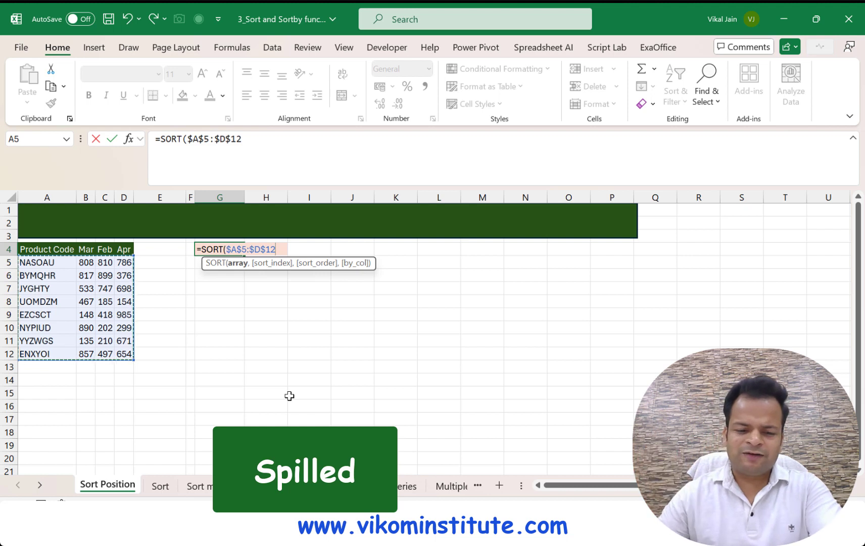
pyautogui.press('F4')
pyautogui.press('F4')
pyautogui.press('F4')
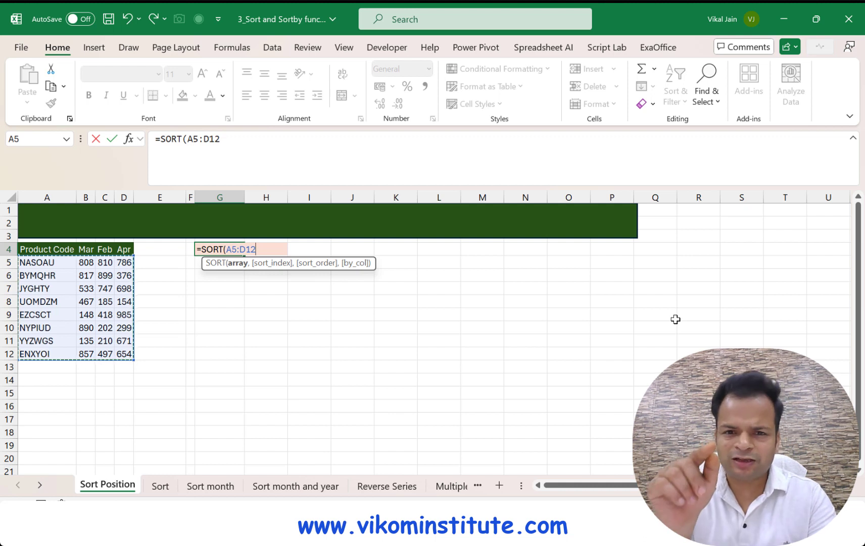
# - Finish the SORT formula with sort index 2 (Mar) and ascending sort order 1
pyautogui.write(',')
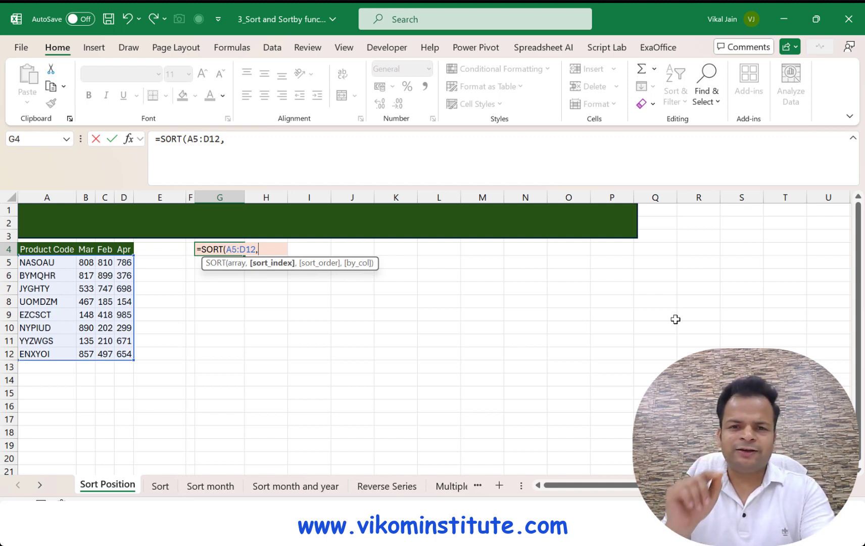
pyautogui.write('2,')
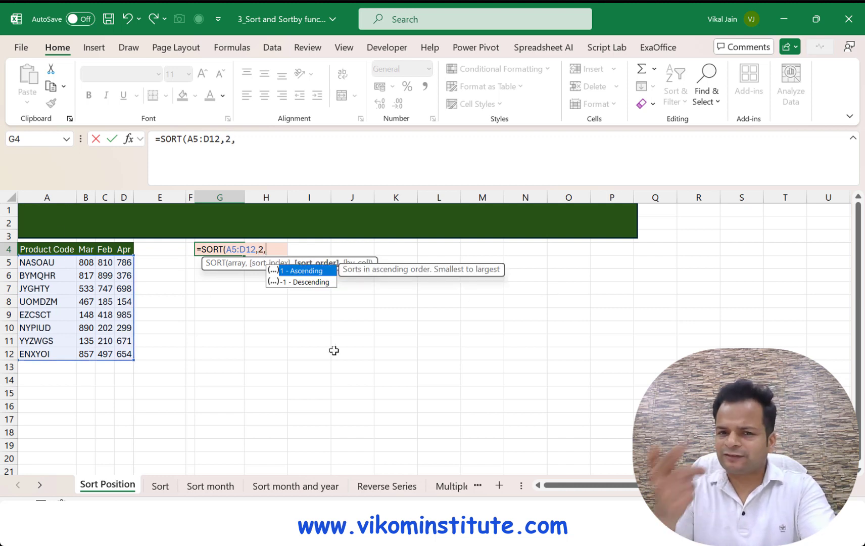
pyautogui.write('1)')
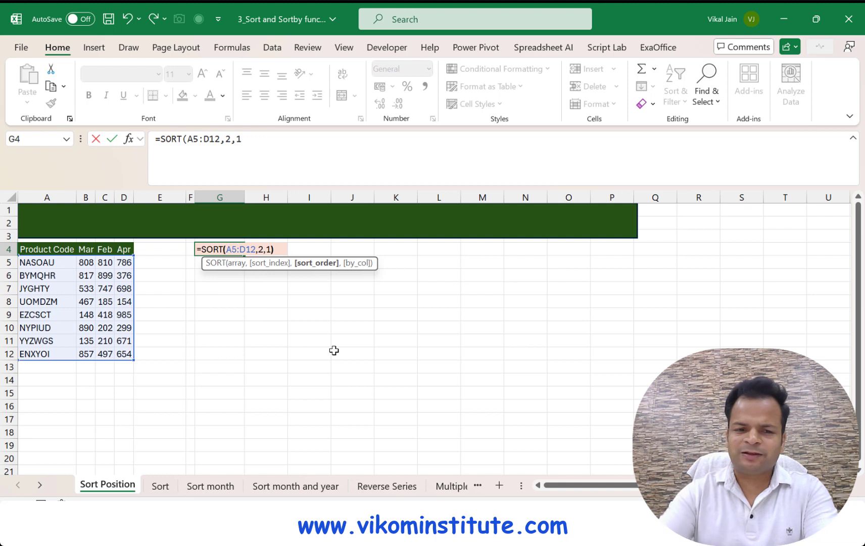
pyautogui.press('Return')
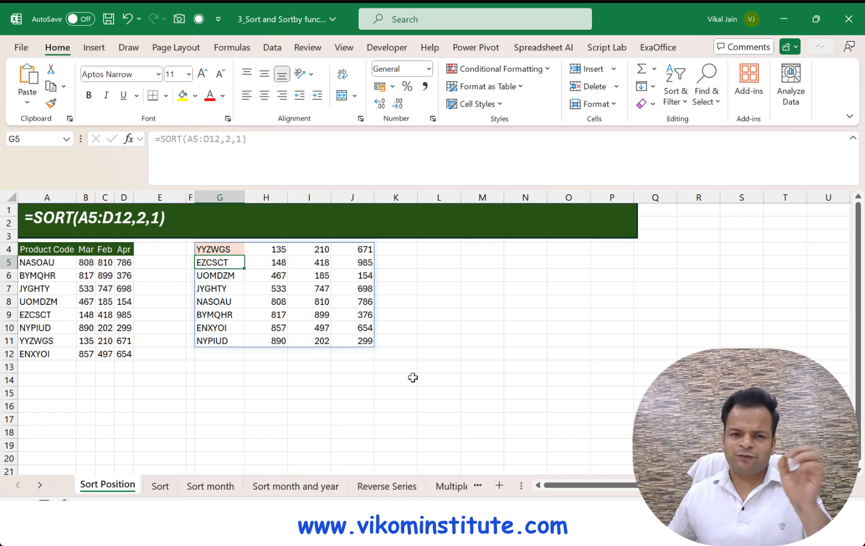
# - Rename the header in B4 to Jan and the header in D4 to Mar
pyautogui.click(87, 251)
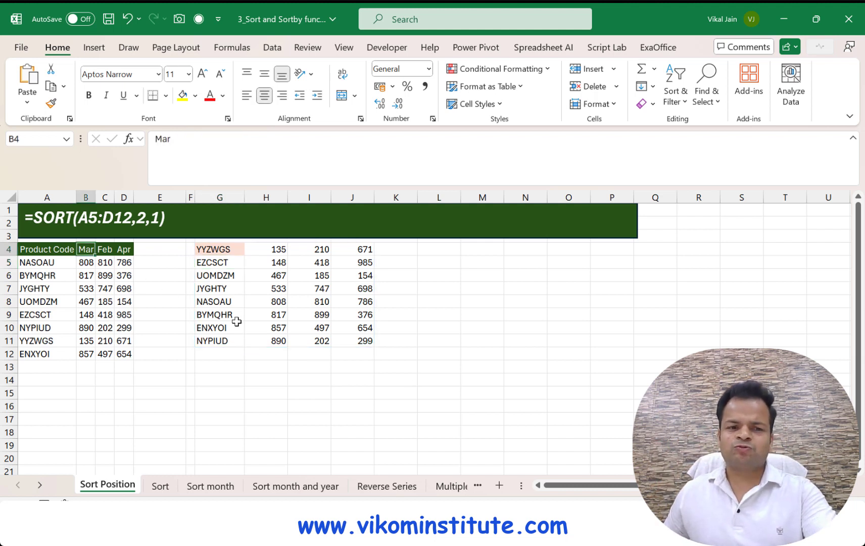
pyautogui.write('Jan')
pyautogui.press('Tab')
pyautogui.press('Tab')
pyautogui.write('Mar')
pyautogui.press('Tab')
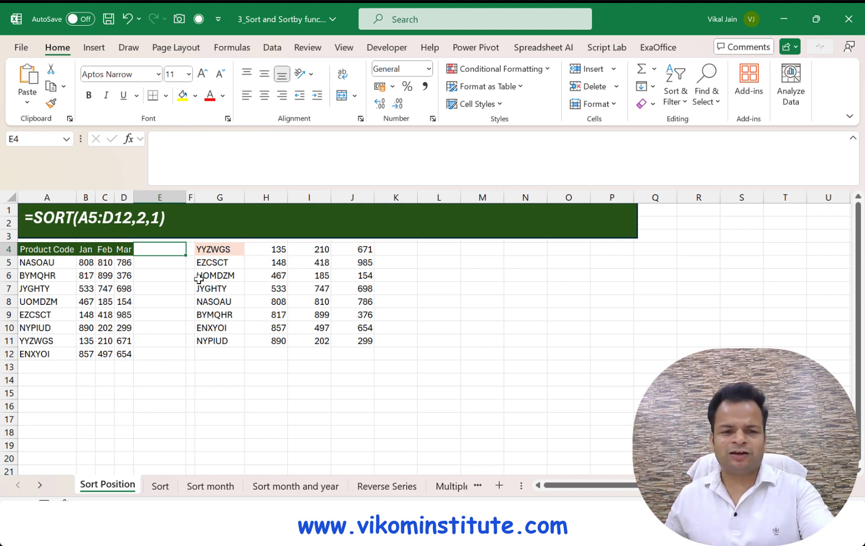
# - Replace the sort index in G4's SORT formula with a MATCH function that looks up "Mar"
pyautogui.click(208, 250)
pyautogui.doubleClick(208, 251)
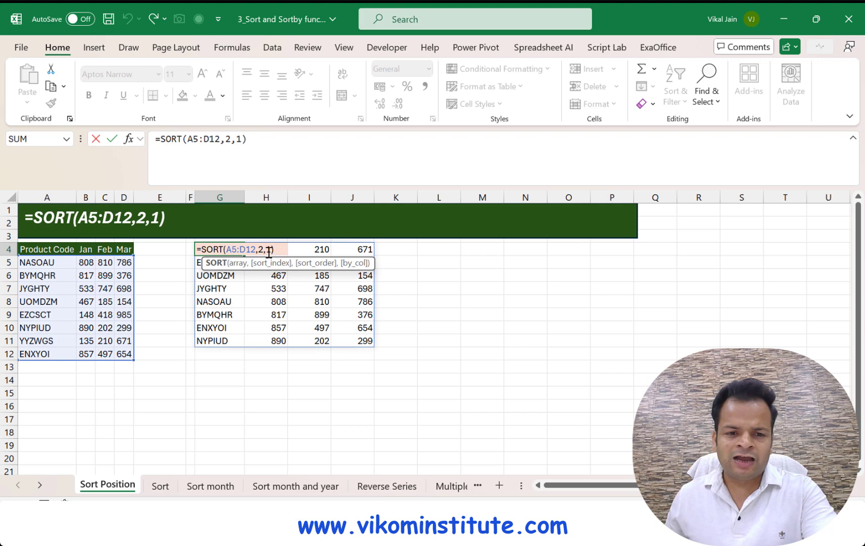
pyautogui.moveTo(264, 249); pyautogui.dragTo(259, 249)
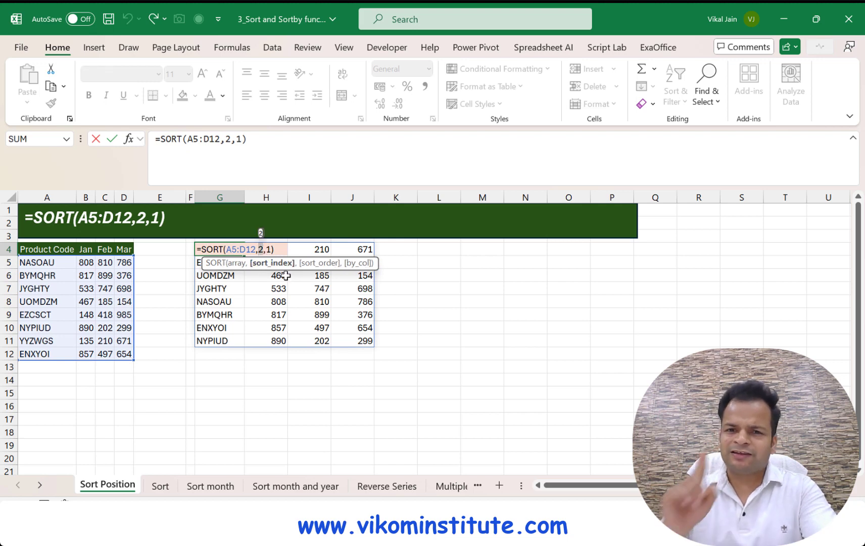
pyautogui.write('matc')
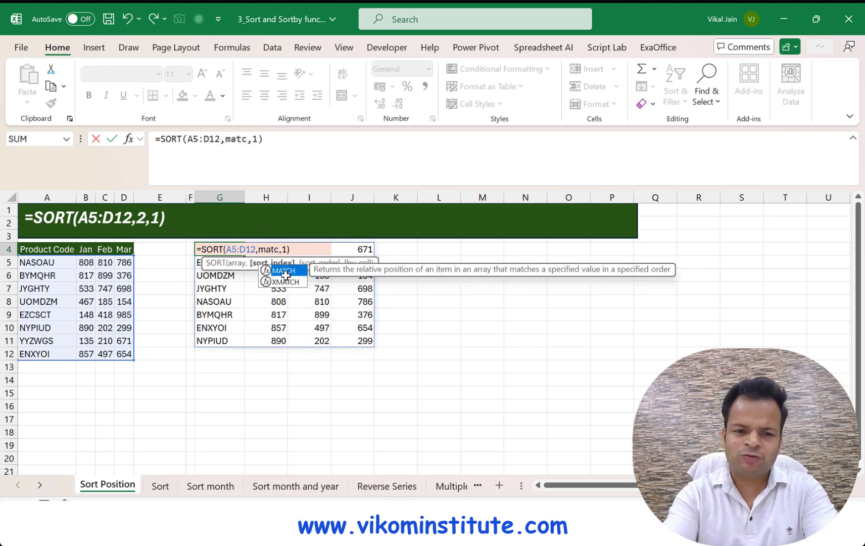
pyautogui.press('Tab')
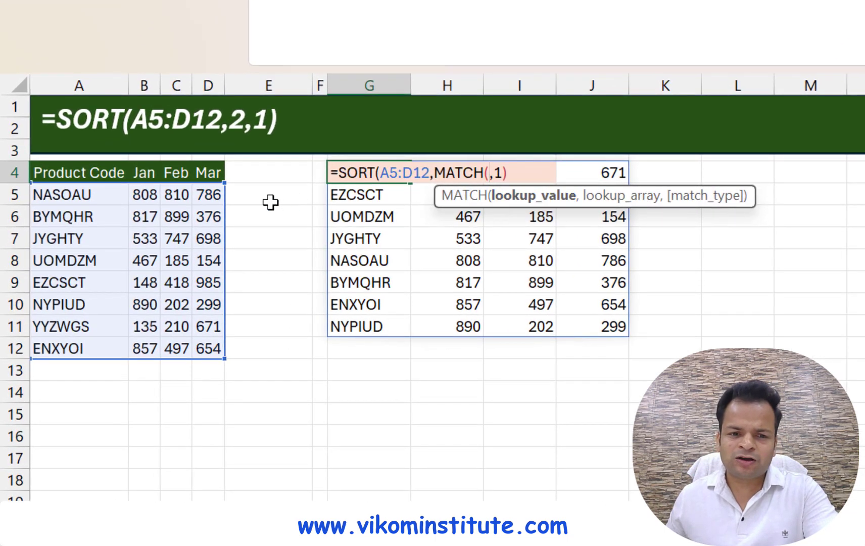
pyautogui.write('"Mar')
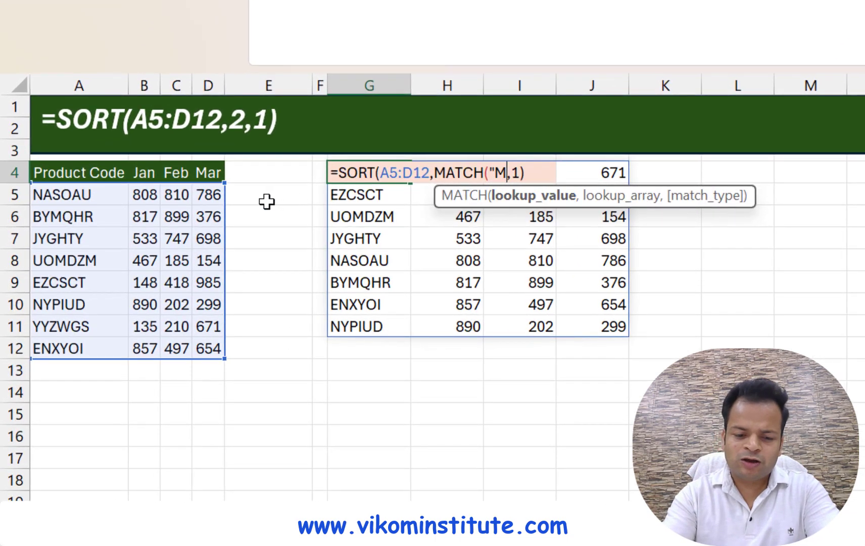
pyautogui.write('",')
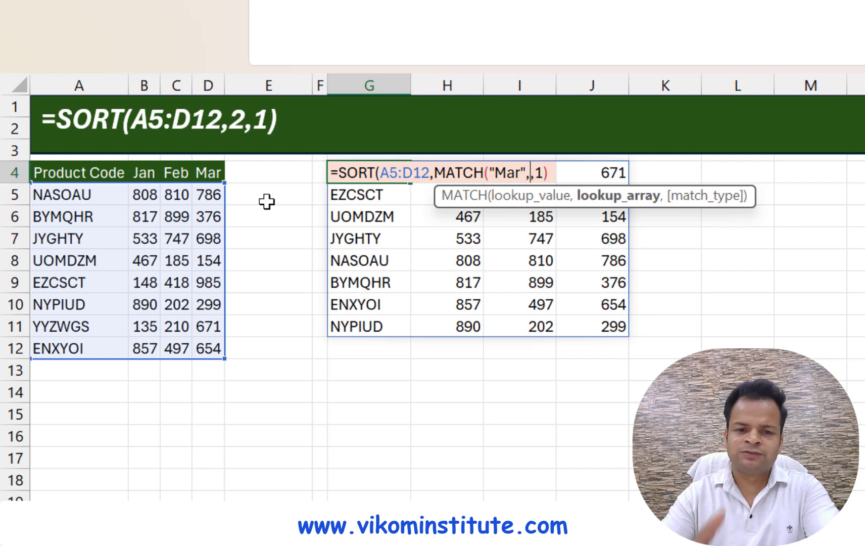
# - Complete the MATCH with lookup array A4:D4 and match type 0, enter the formula, and check the sorted values in J4:J11
pyautogui.moveTo(70, 170); pyautogui.dragTo(205, 172)
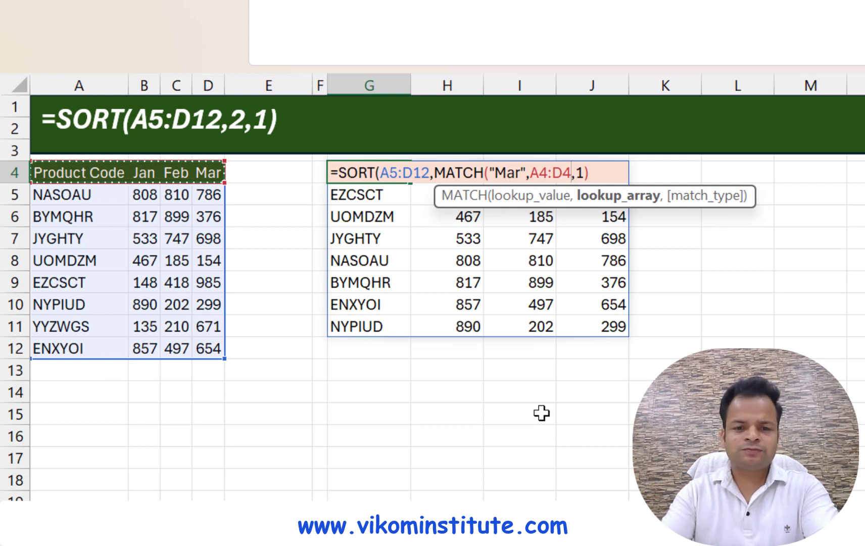
pyautogui.write(',')
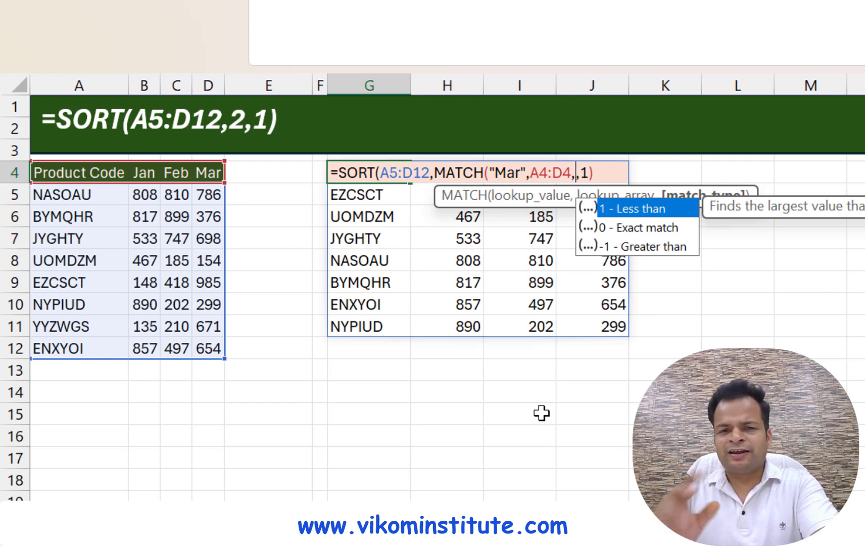
pyautogui.write('0')
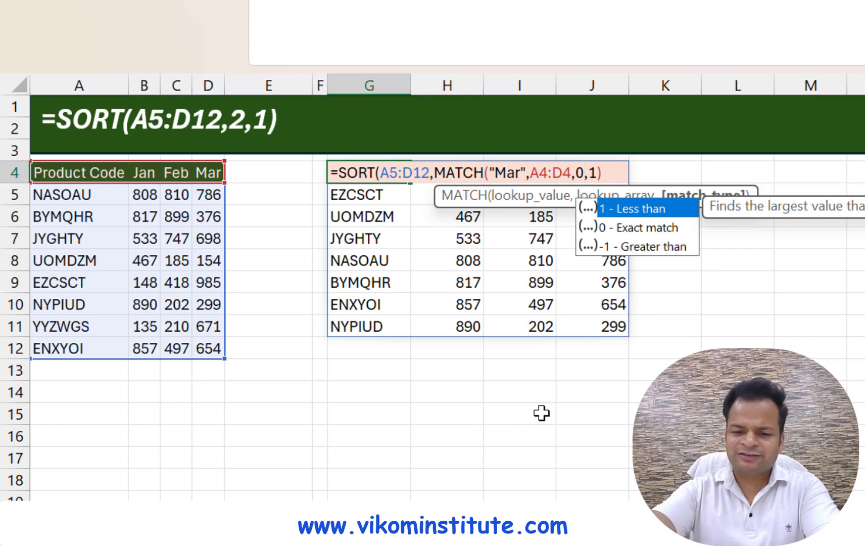
pyautogui.write(')')
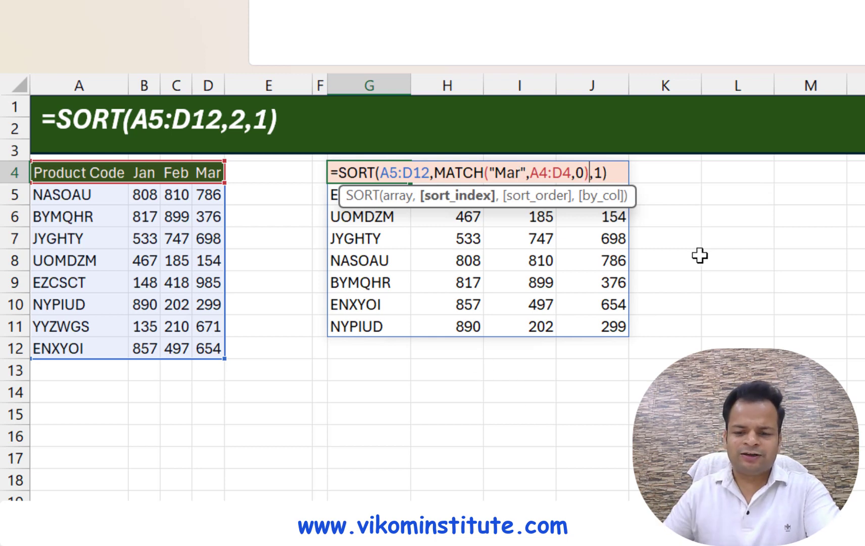
pyautogui.press('Return')
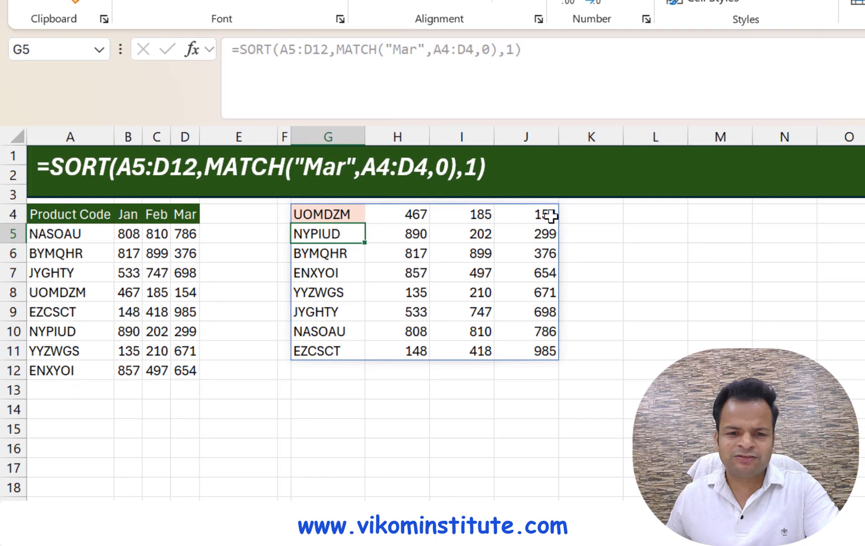
pyautogui.moveTo(617, 174); pyautogui.dragTo(621, 231)
pyautogui.moveTo(553, 265); pyautogui.dragTo(551, 353)
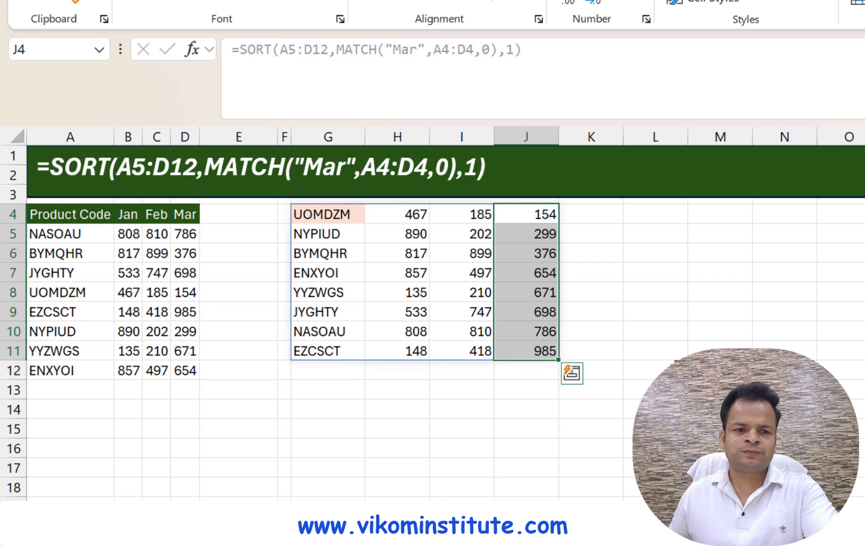
# - Rename the header in B4 to Mar and the header in D4 to Jan, and check the sorted values in H4:H11
pyautogui.click(136, 211)
pyautogui.write('Mar')
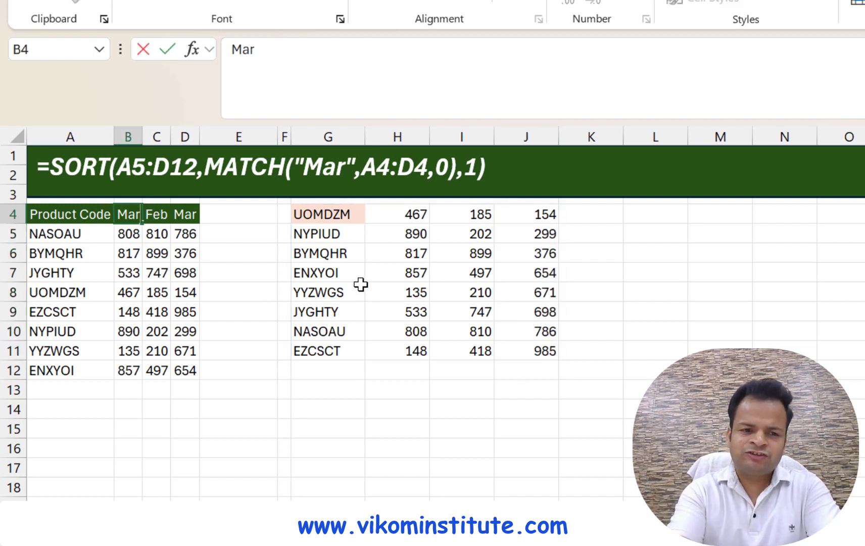
pyautogui.press('Right')
pyautogui.press('Right')
pyautogui.press('F2')
pyautogui.press('BackSpace')
pyautogui.press('BackSpace')
pyautogui.press('BackSpace')
pyautogui.write('Jan')
pyautogui.press('Right')
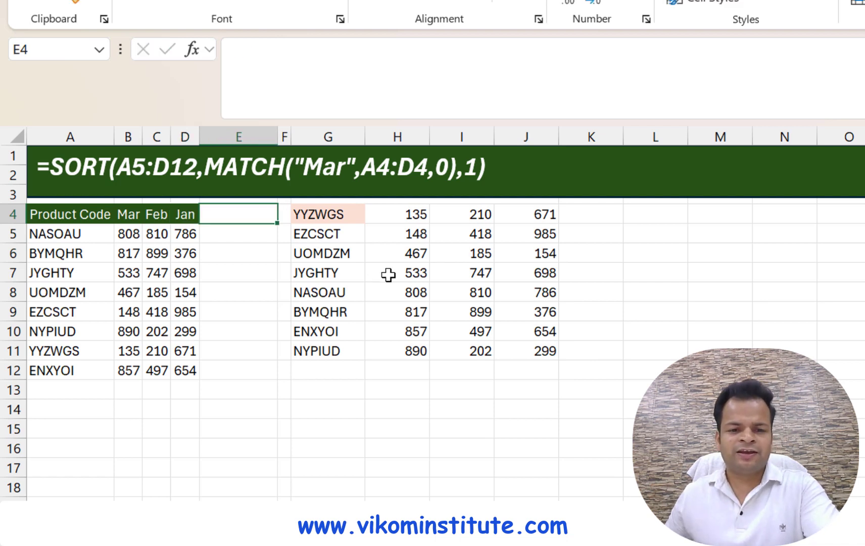
pyautogui.moveTo(399, 217); pyautogui.dragTo(396, 351)
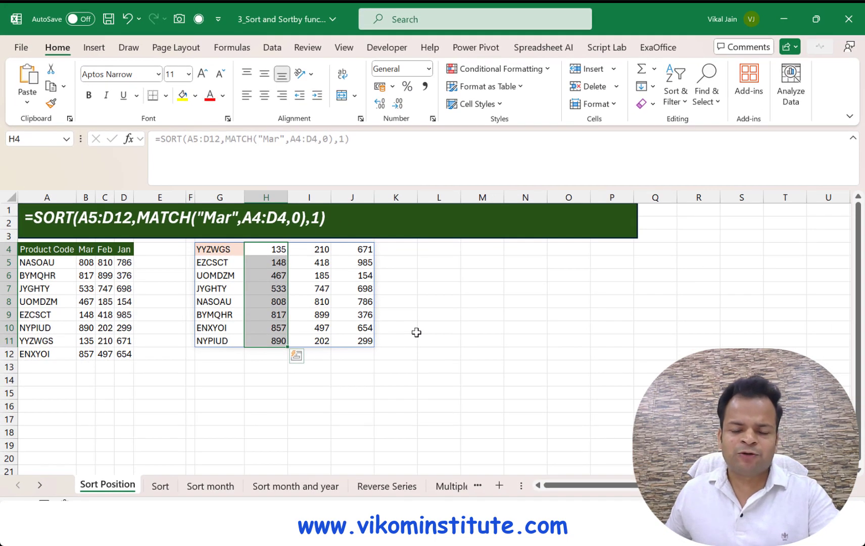
# - Add a data validation list to L4 with the month headers B4:D4 as its source, and choose Jan
pyautogui.click(450, 252)
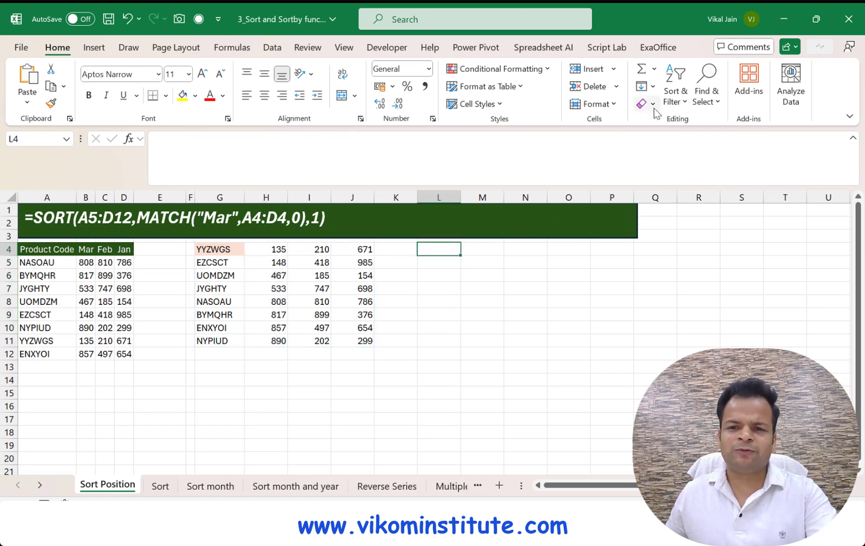
pyautogui.click(273, 48)
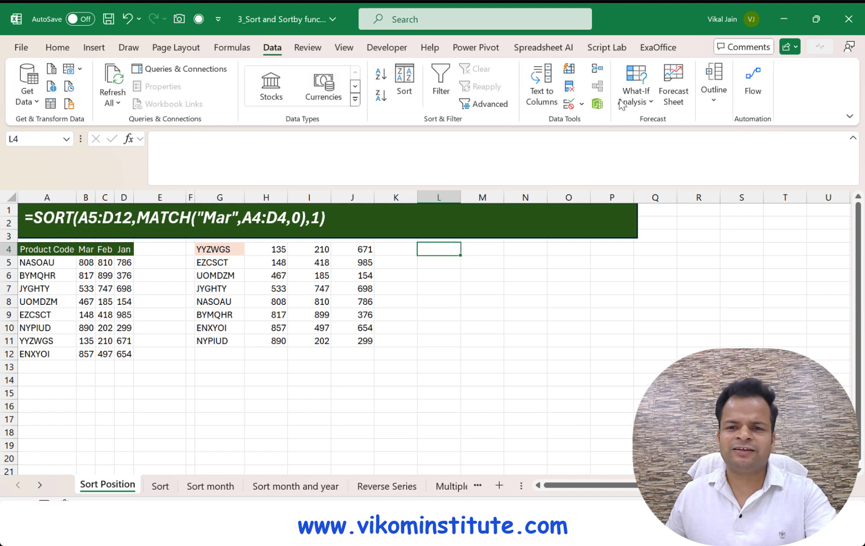
pyautogui.click(582, 104)
pyautogui.click(614, 121)
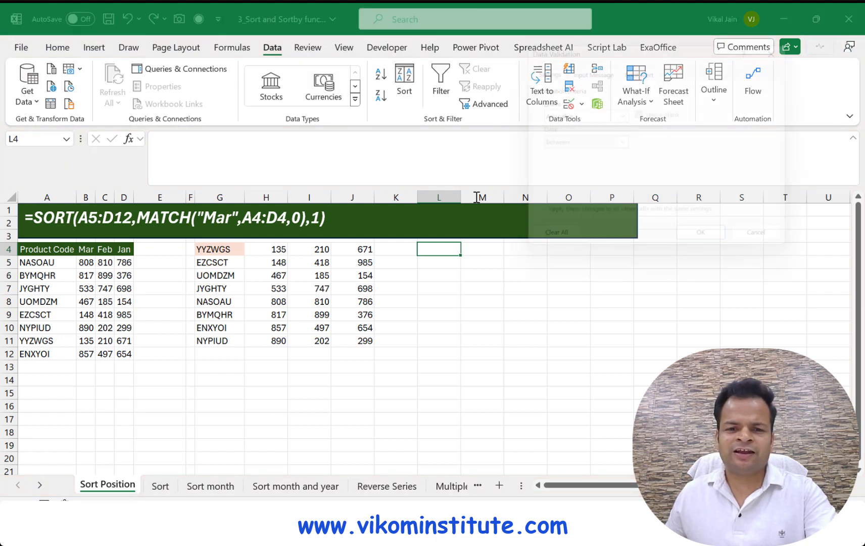
pyautogui.click(573, 115)
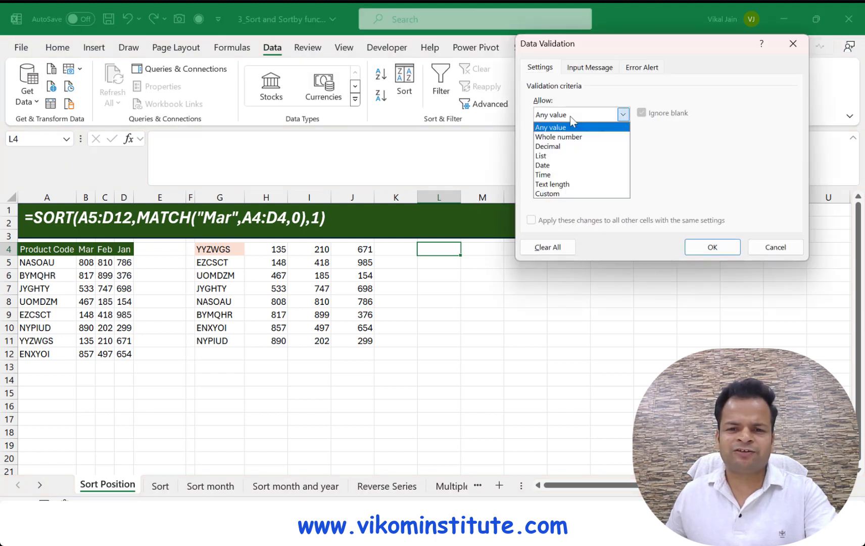
pyautogui.click(555, 157)
pyautogui.click(559, 173)
pyautogui.moveTo(85, 250); pyautogui.dragTo(124, 248)
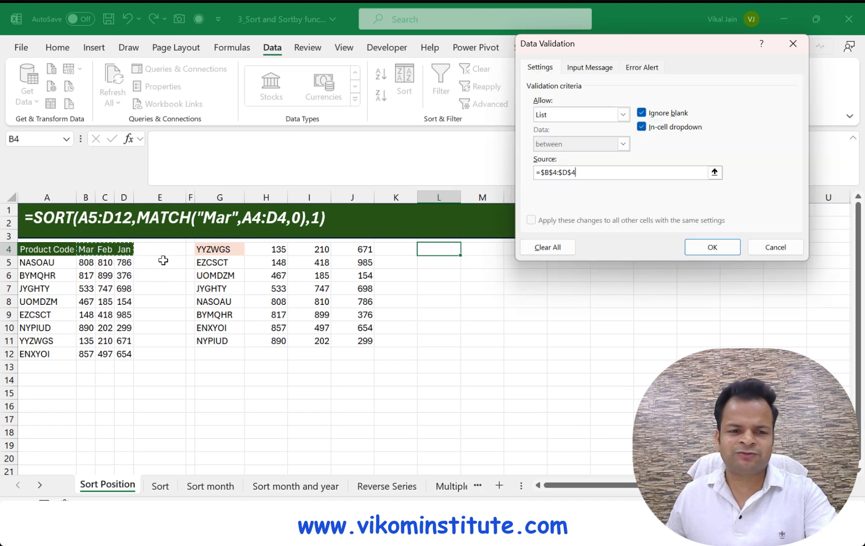
pyautogui.click(698, 248)
pyautogui.click(466, 249)
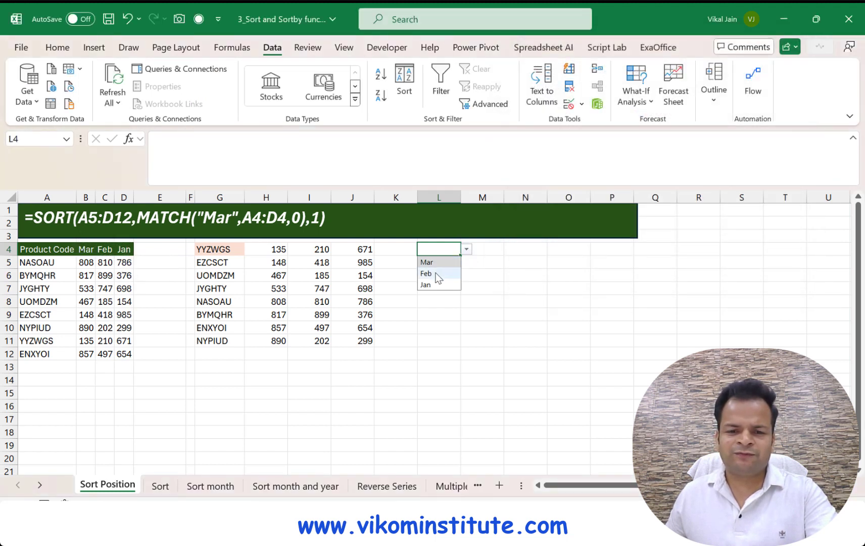
pyautogui.click(435, 285)
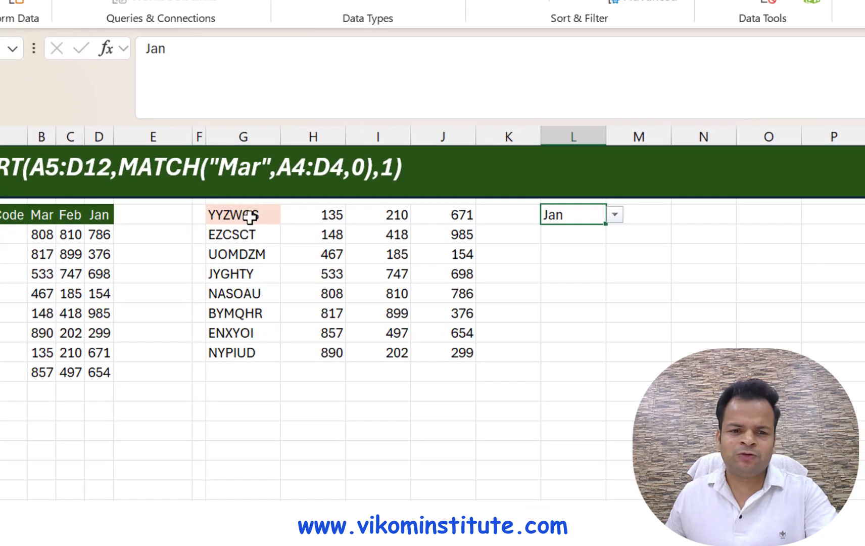
# - Replace the "Mar" lookup value in G4's MATCH function with a reference to L4
pyautogui.doubleClick(237, 232)
pyautogui.moveTo(383, 216); pyautogui.dragTo(364, 213)
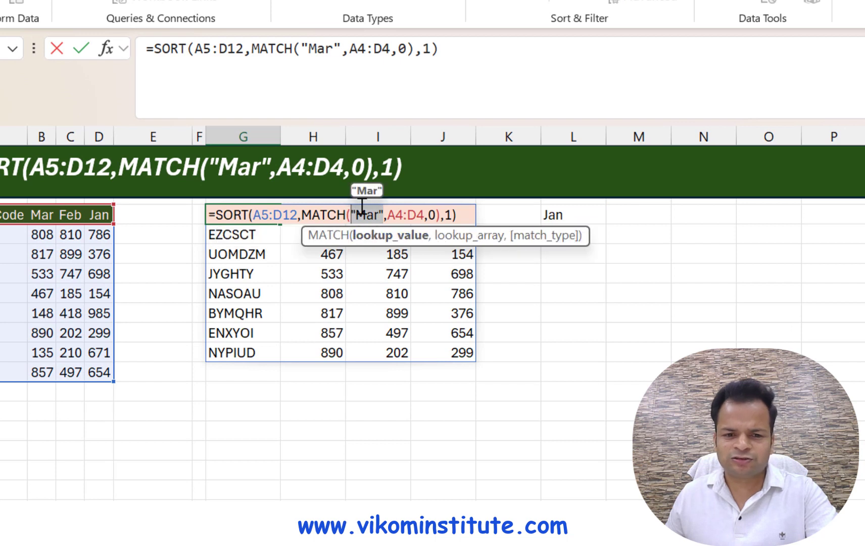
pyautogui.click(558, 216)
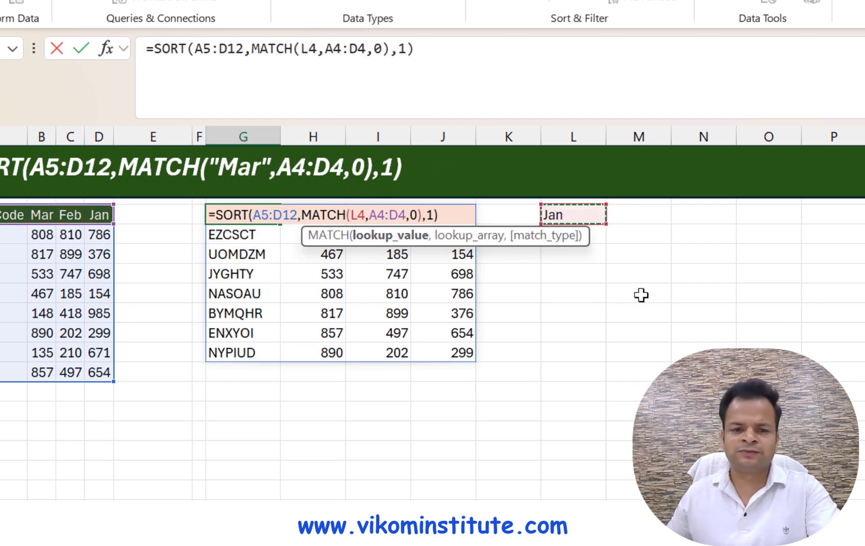
pyautogui.press('Return')
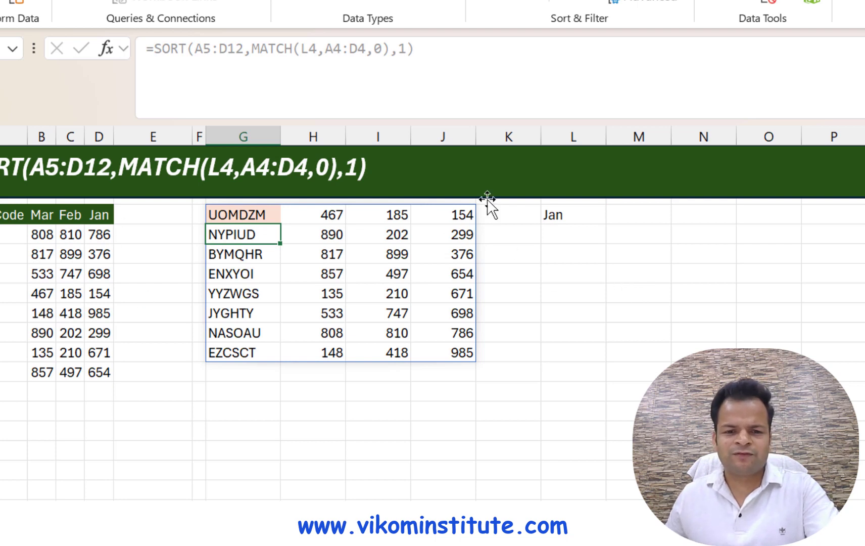
# - Test the dynamic sort by changing the month in L4 to Mar and finally to Feb
pyautogui.click(585, 214)
pyautogui.click(615, 216)
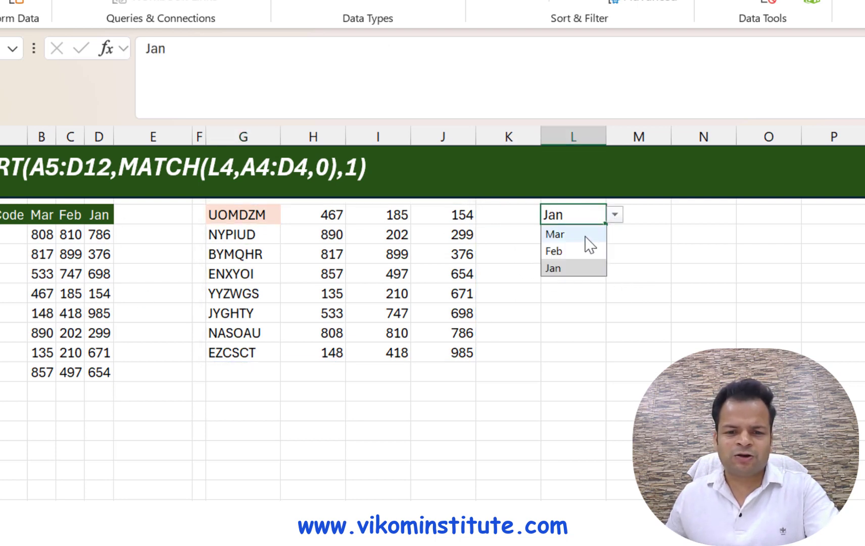
pyautogui.click(578, 234)
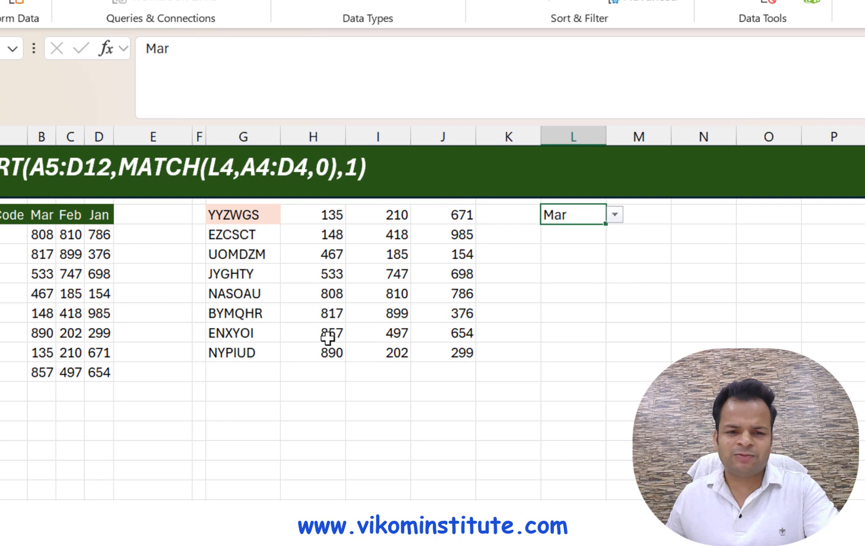
pyautogui.click(615, 215)
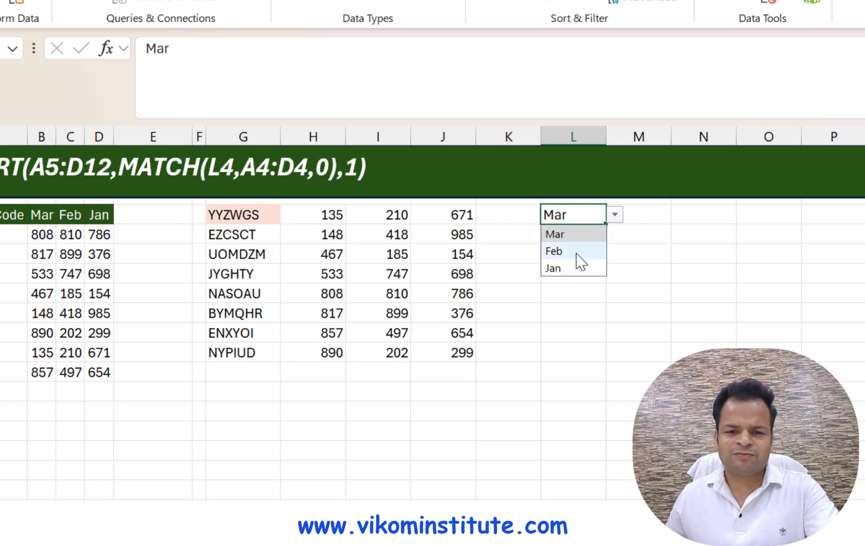
pyautogui.click(576, 252)
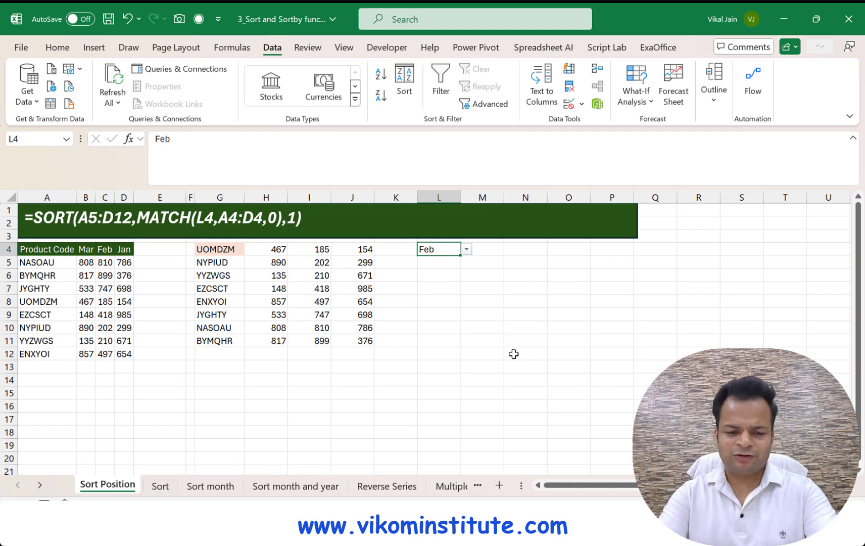
# - Edit G4's formula and insert an opening VSTACK function in front of SORT
pyautogui.press('Left')
pyautogui.press('Left')
pyautogui.press('Left')
pyautogui.press('Left')
pyautogui.press('Left')
pyautogui.press('F2')
pyautogui.press('Left')
pyautogui.press('Left')
pyautogui.press('Left')
pyautogui.press('Left')
pyautogui.press('Left')
pyautogui.press('Left')
pyautogui.press('Left')
pyautogui.press('Left')
pyautogui.press('Left')
pyautogui.press('Left')
pyautogui.press('Left')
pyautogui.press('Left')
pyautogui.press('Left')
pyautogui.press('Left')
pyautogui.press('Left')
pyautogui.press('Left')
pyautogui.press('Left')
pyautogui.press('Left')
pyautogui.press('Left')
pyautogui.press('Left')
pyautogui.write('VSTACK(')
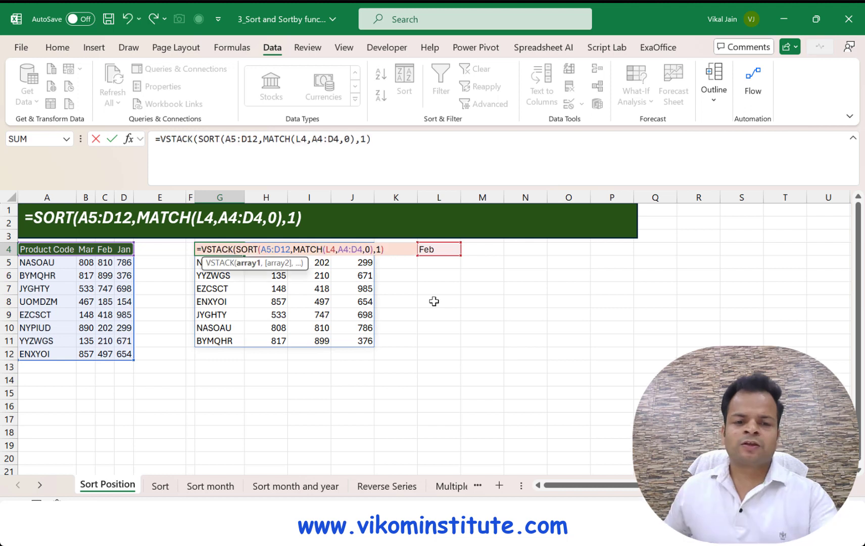
# - Complete G4's formula with A4:D4 as VSTACK's first array, giving =VSTACK(A4:D4,SORT(A5:D12,MATCH(L4,A4:D4,0),1))
pyautogui.moveTo(63, 249); pyautogui.dragTo(127, 249)
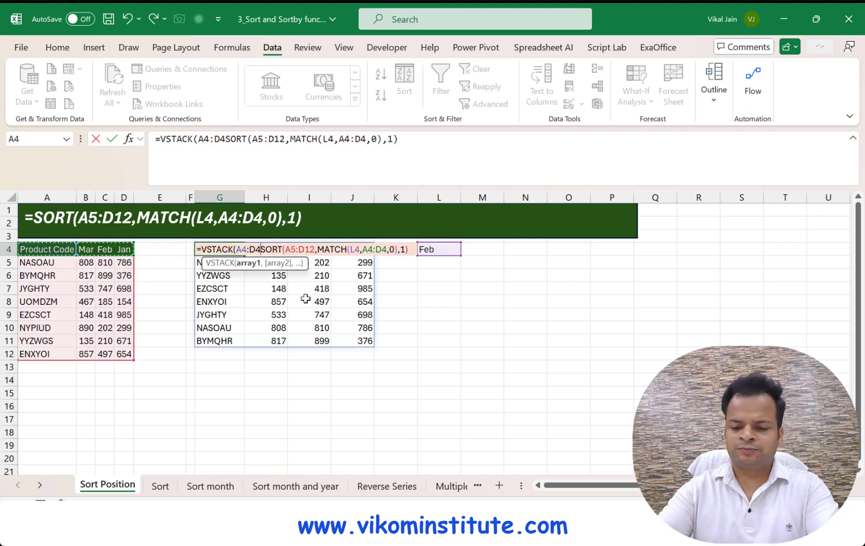
pyautogui.write(')')
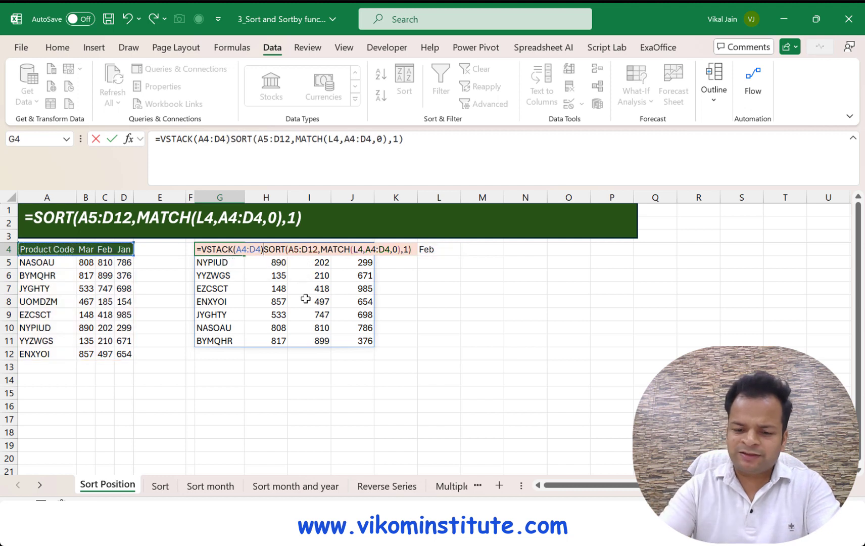
pyautogui.write(',1')
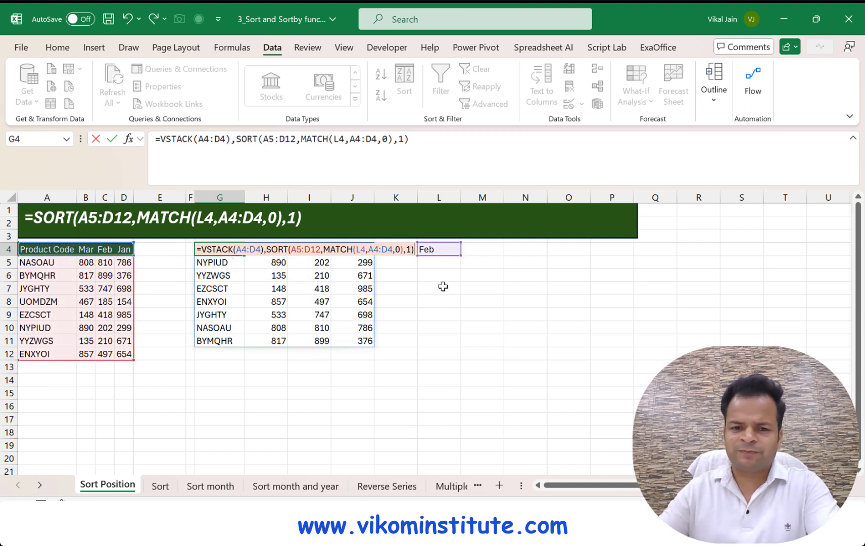
pyautogui.write(')')
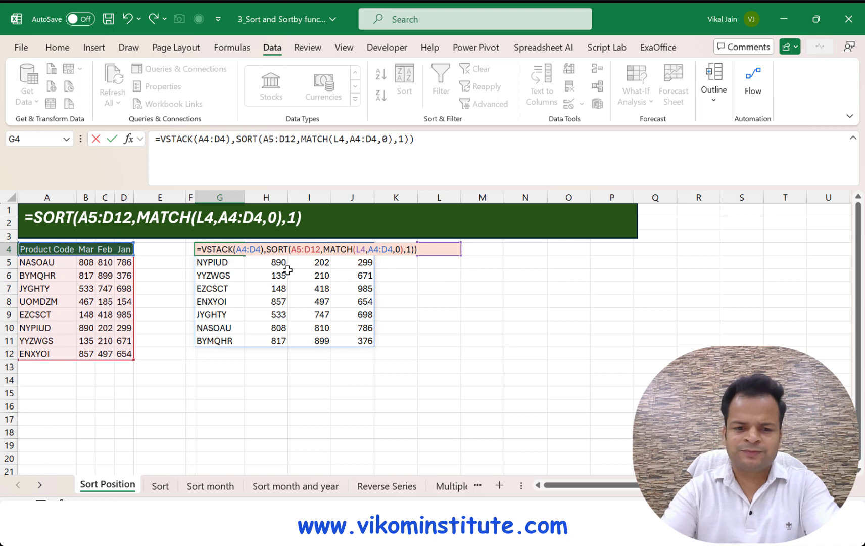
pyautogui.press('BackSpace')
pyautogui.press('Return')
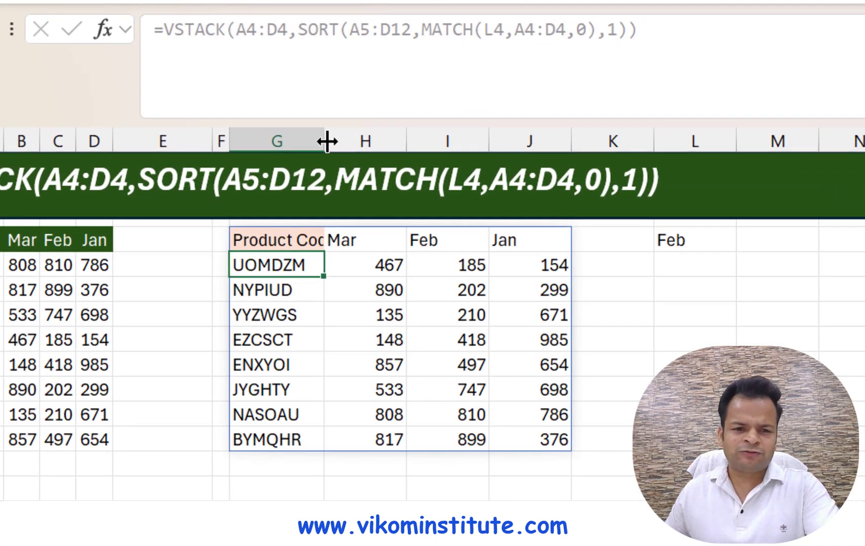
# - Resize column G to fit the Product Code header, and test the stacked sort by choosing Jan in L4
pyautogui.doubleClick(327, 141)
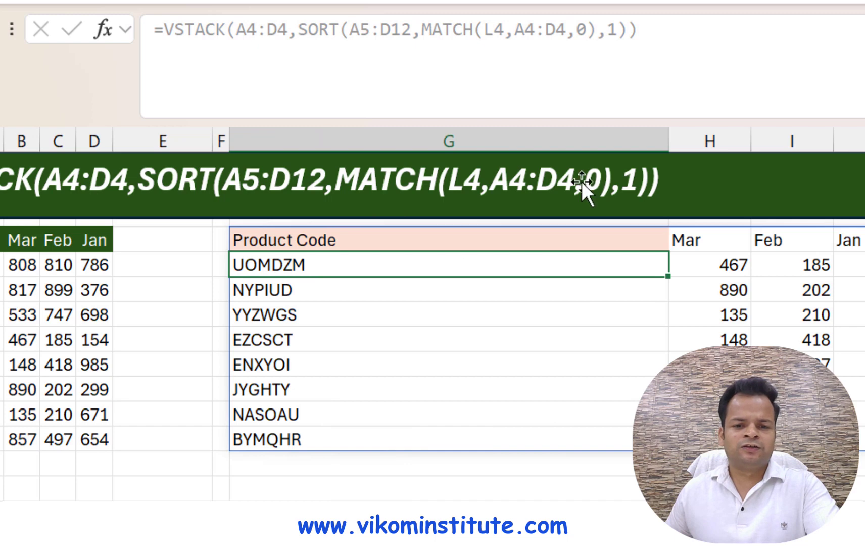
pyautogui.moveTo(660, 141); pyautogui.dragTo(370, 163)
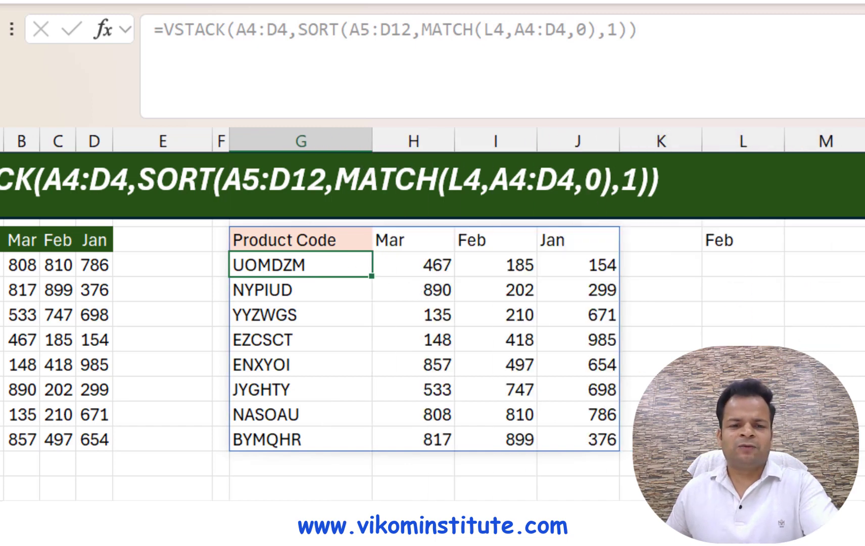
pyautogui.click(758, 240)
pyautogui.click(795, 241)
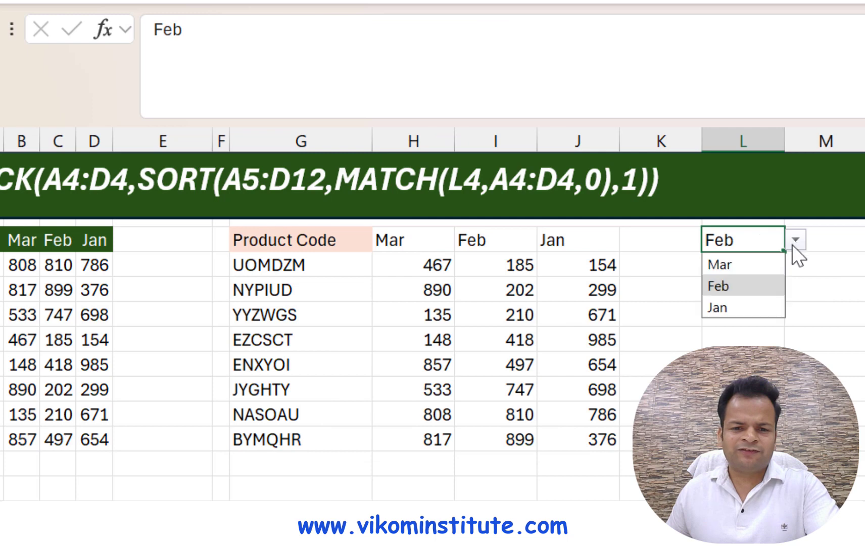
pyautogui.click(735, 308)
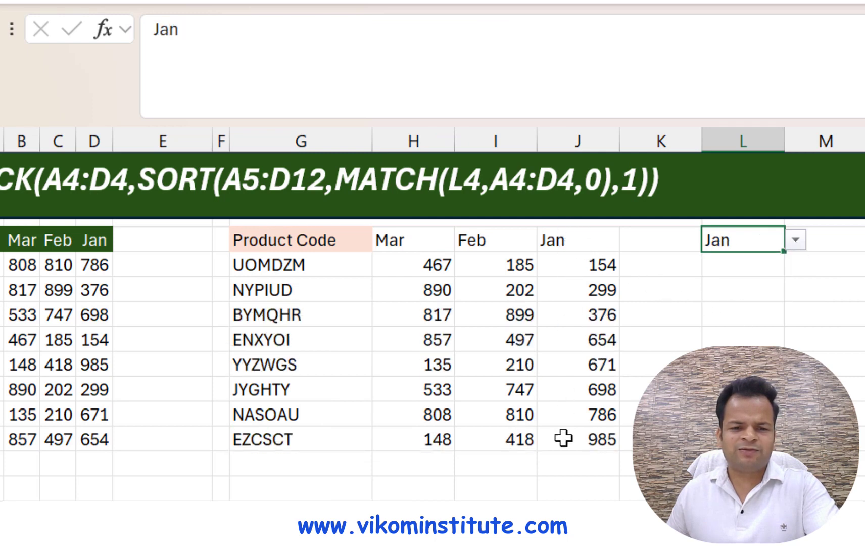
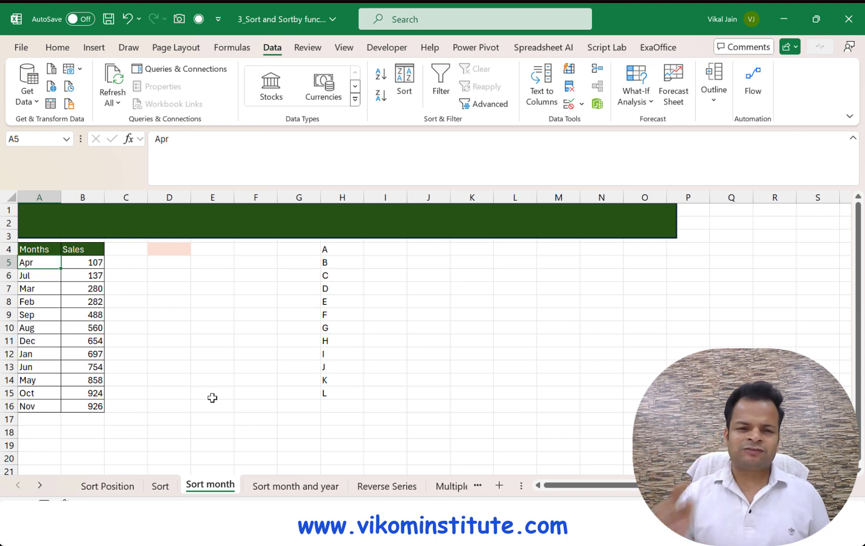
# - Enter =SORTBY(A4:B16,A4:A16) in D4 of the Sort month sheet
pyautogui.click(174, 250)
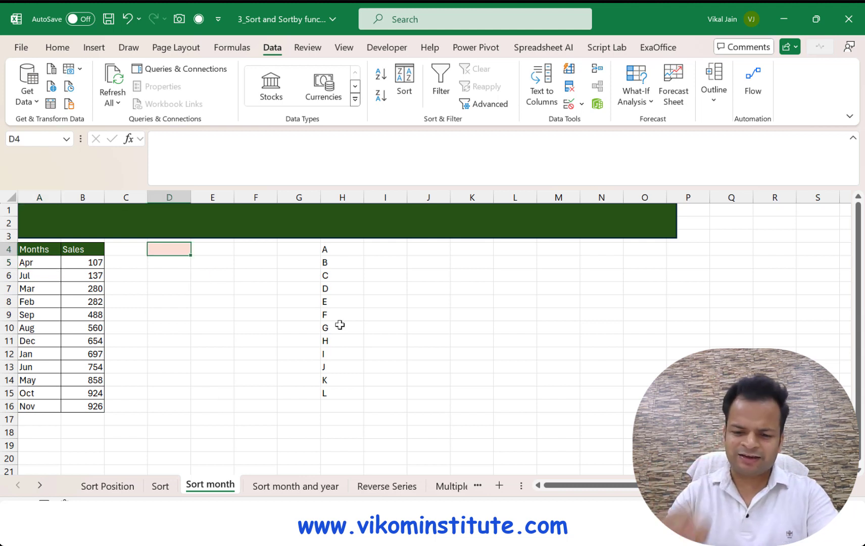
pyautogui.write('=sort')
pyautogui.press('Down')
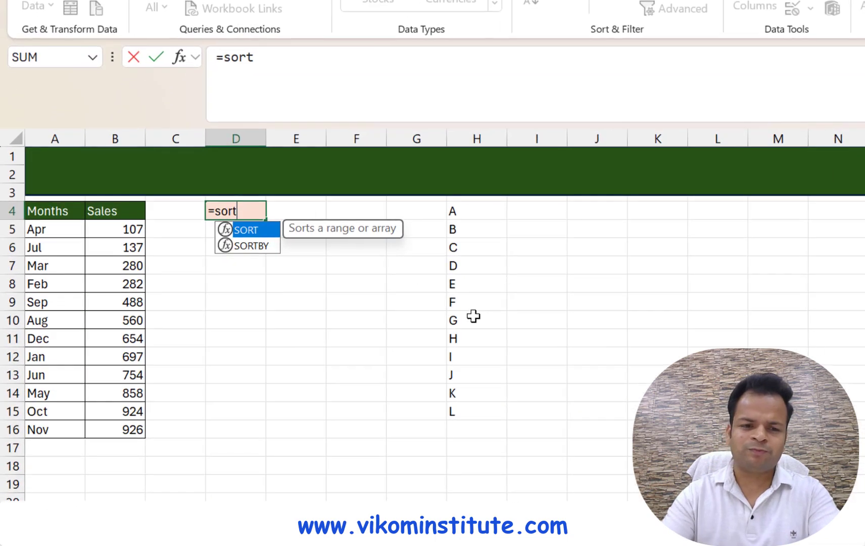
pyautogui.press('Tab')
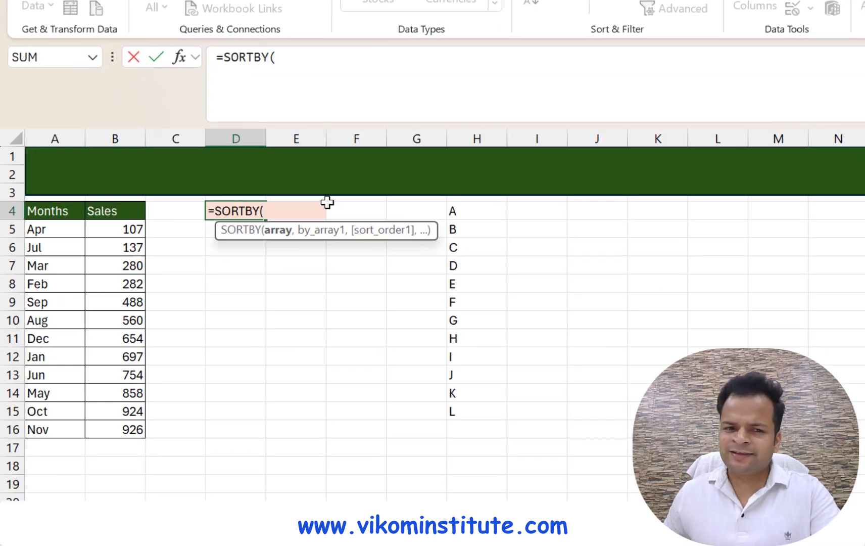
pyautogui.moveTo(57, 216); pyautogui.dragTo(104, 429)
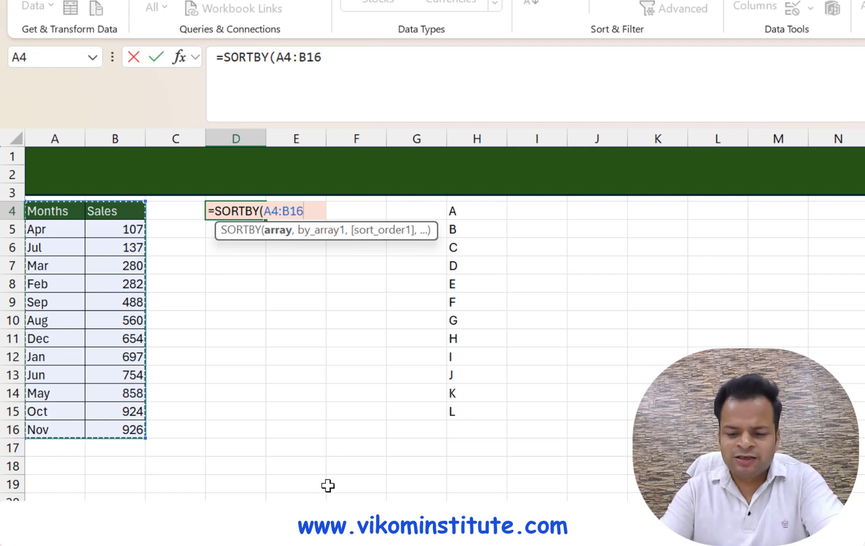
pyautogui.write(',')
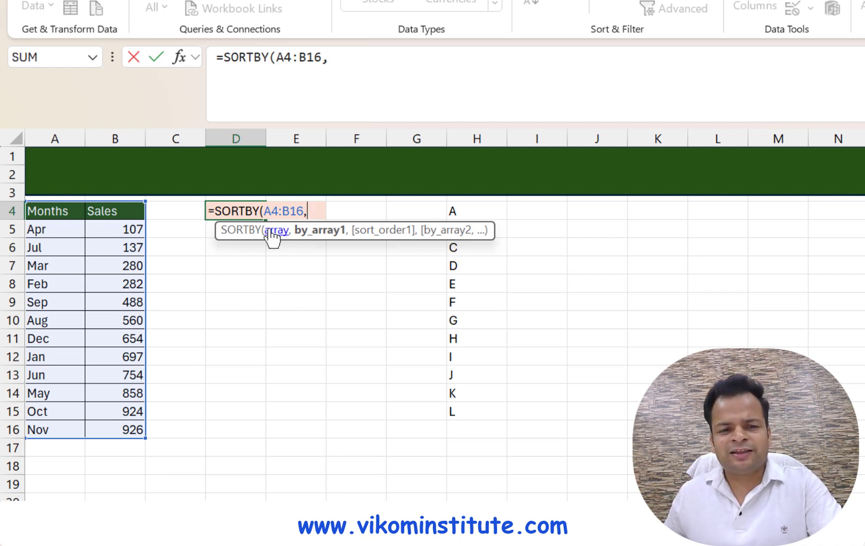
pyautogui.moveTo(64, 211); pyautogui.dragTo(56, 429)
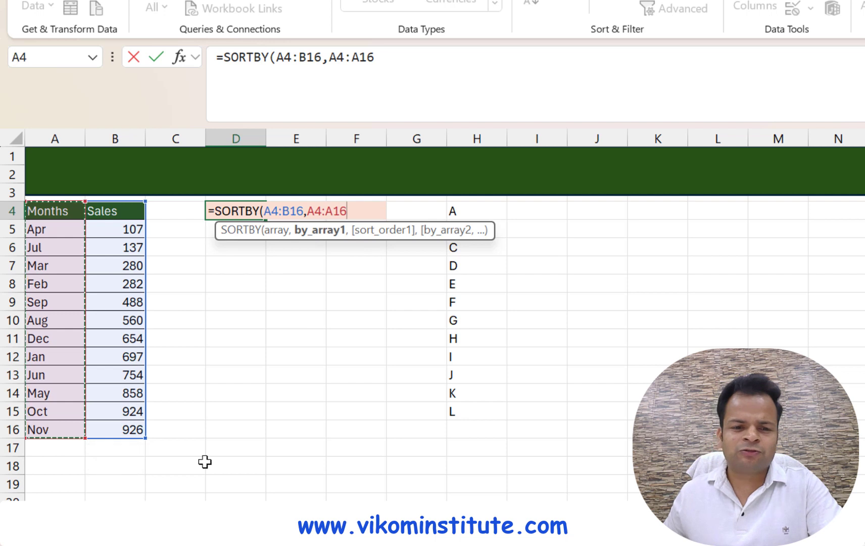
pyautogui.write(')')
pyautogui.press('Return')
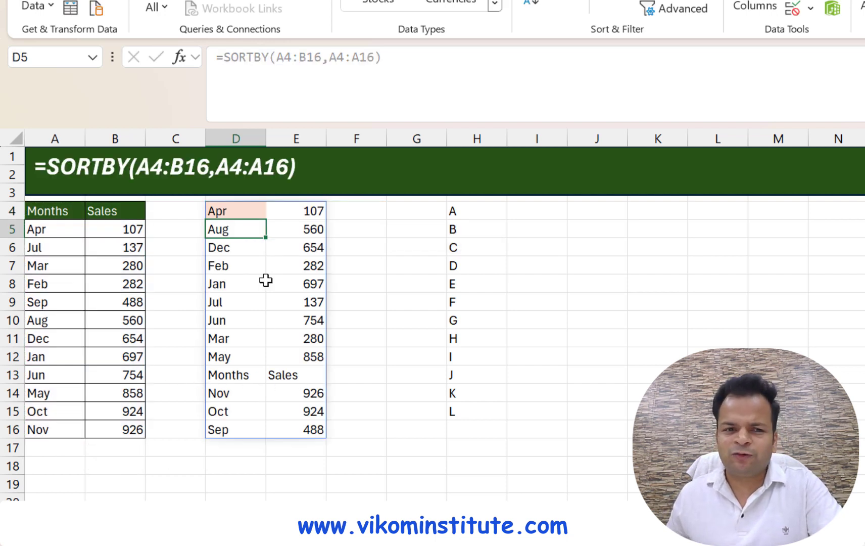
# - Correct D4's formula to =SORTBY(A5:B16,A5:A16) so both ranges exclude the header row, and select the sorted months in D4:D15
pyautogui.doubleClick(238, 211)
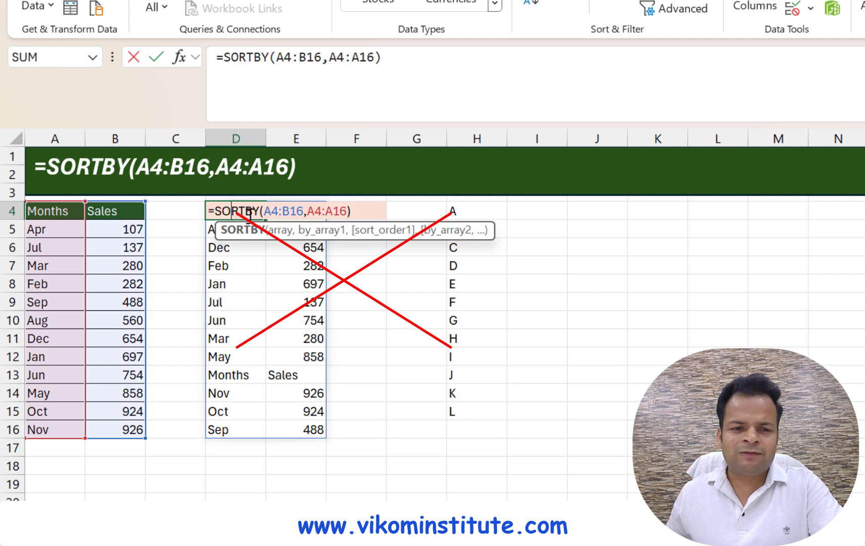
pyautogui.click(280, 210)
pyautogui.press('BackSpace')
pyautogui.write('5')
pyautogui.press('Right')
pyautogui.press('Right')
pyautogui.press('Right')
pyautogui.press('Right')
pyautogui.press('Right')
pyautogui.press('Right')
pyautogui.press('Left')
pyautogui.press('Left')
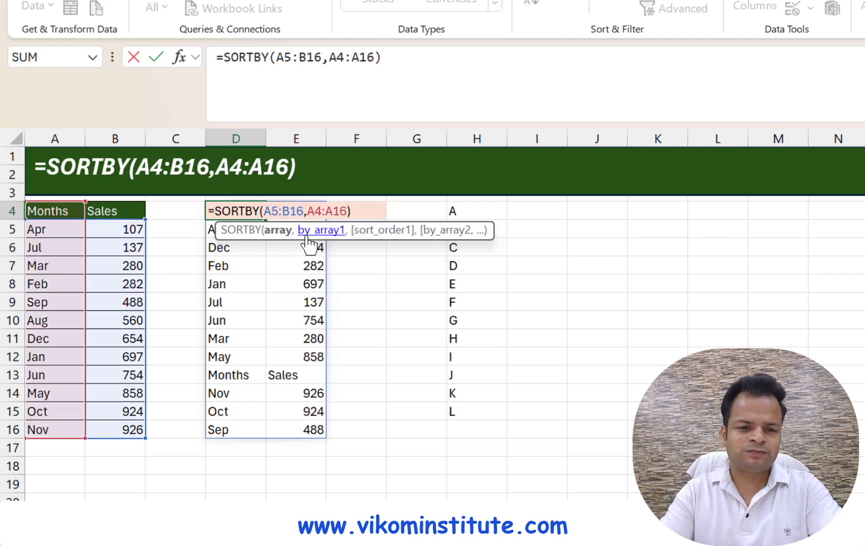
pyautogui.press('Right')
pyautogui.press('Right')
pyautogui.press('Right')
pyautogui.press('Right')
pyautogui.press('Right')
pyautogui.press('Delete')
pyautogui.write('5')
pyautogui.press('Return')
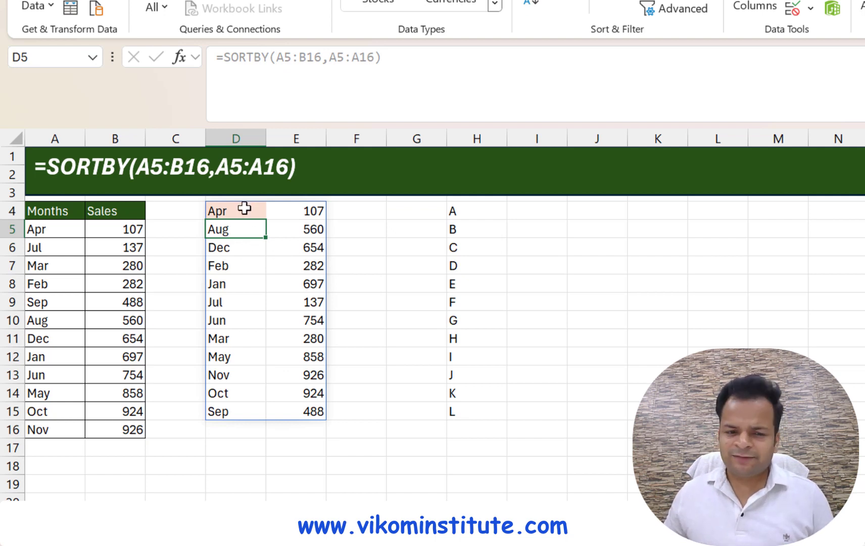
pyautogui.moveTo(238, 211); pyautogui.dragTo(249, 411)
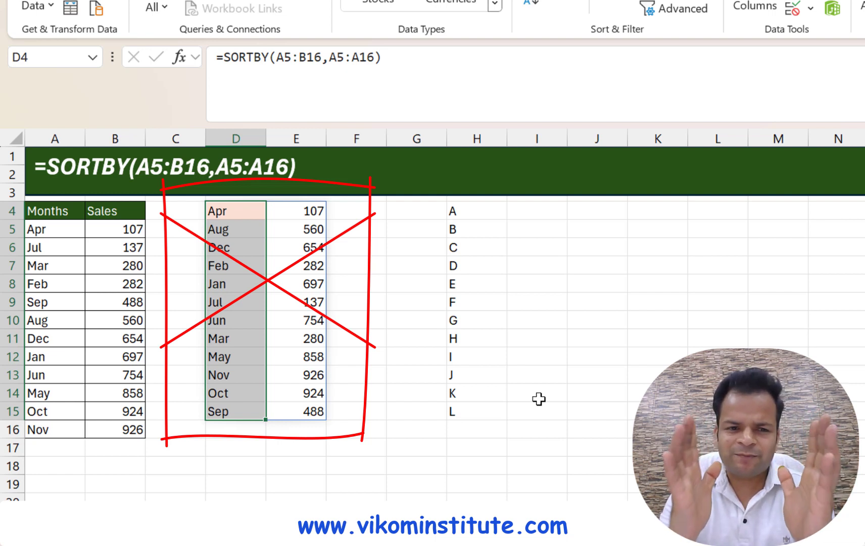
# - Enter Jan and Feb in J4:J5 and fill the month series down to Dec in J15
pyautogui.click(620, 212)
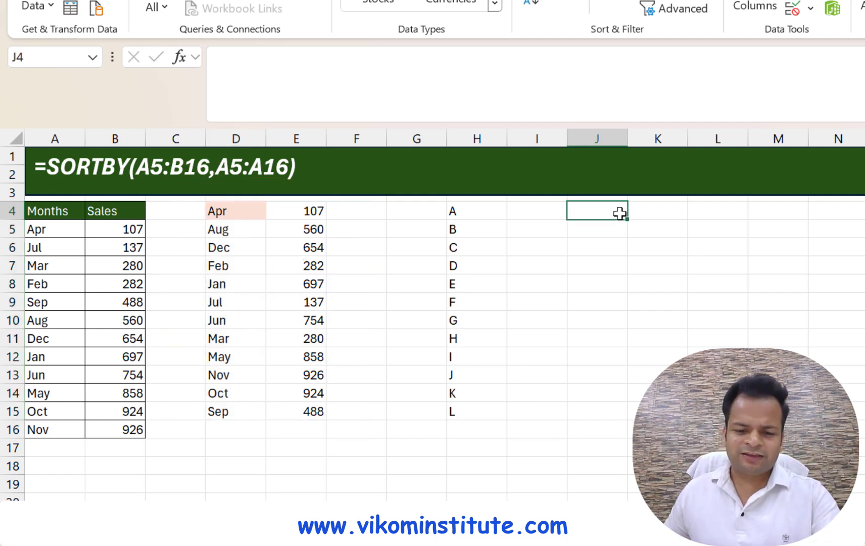
pyautogui.write('Jan')
pyautogui.press('Return')
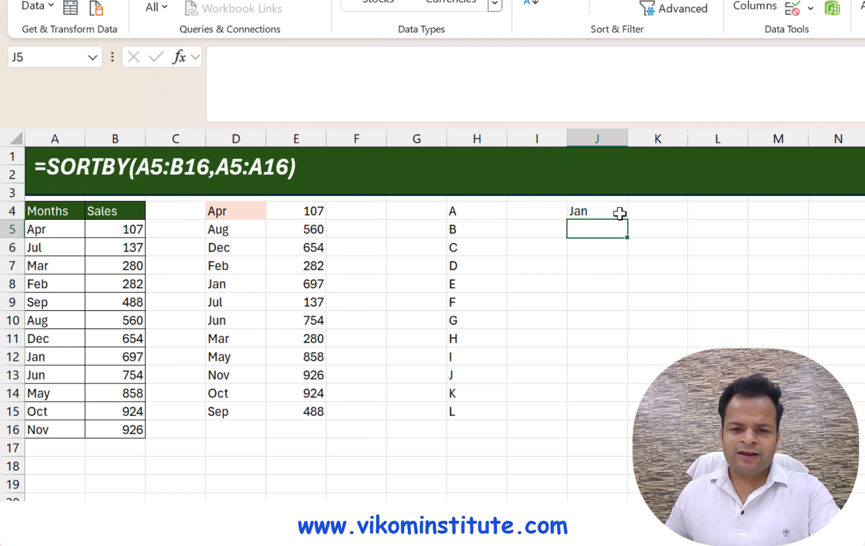
pyautogui.write('Feb')
pyautogui.press('Return')
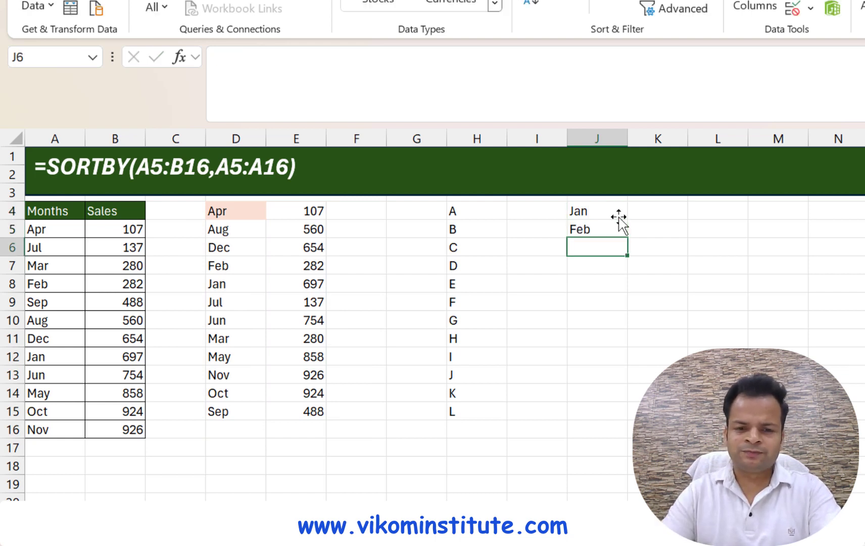
pyautogui.moveTo(612, 215); pyautogui.dragTo(628, 422)
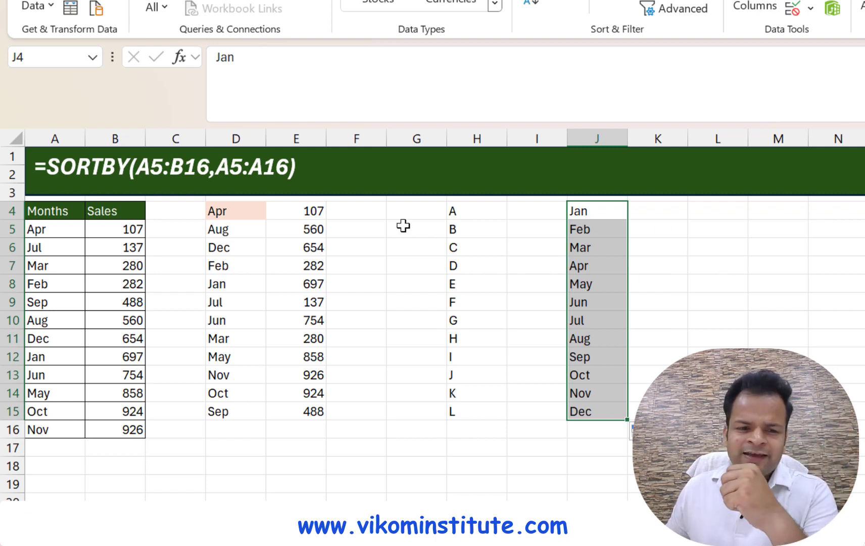
# - Enter =1&A5 in K5 to join a day number to the first month name
pyautogui.click(665, 228)
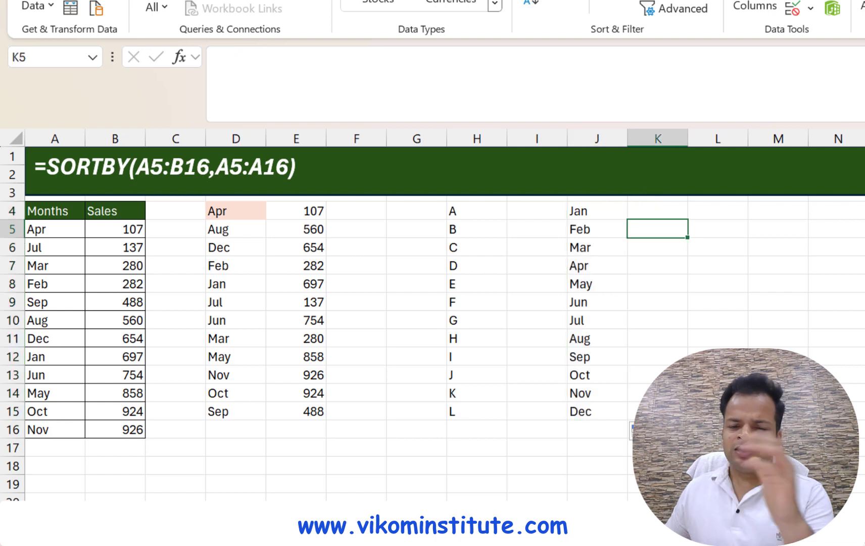
pyautogui.write('=')
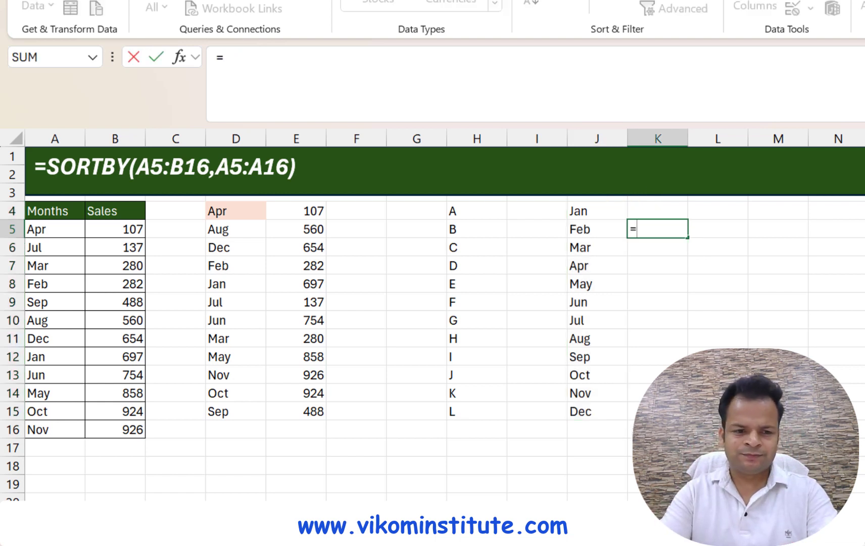
pyautogui.write('1&')
pyautogui.press('Left')
pyautogui.press('Left')
pyautogui.press('Left')
pyautogui.press('Left')
pyautogui.press('Left')
pyautogui.press('Left')
pyautogui.press('Left')
pyautogui.press('Left')
pyautogui.press('Left')
pyautogui.press('Left')
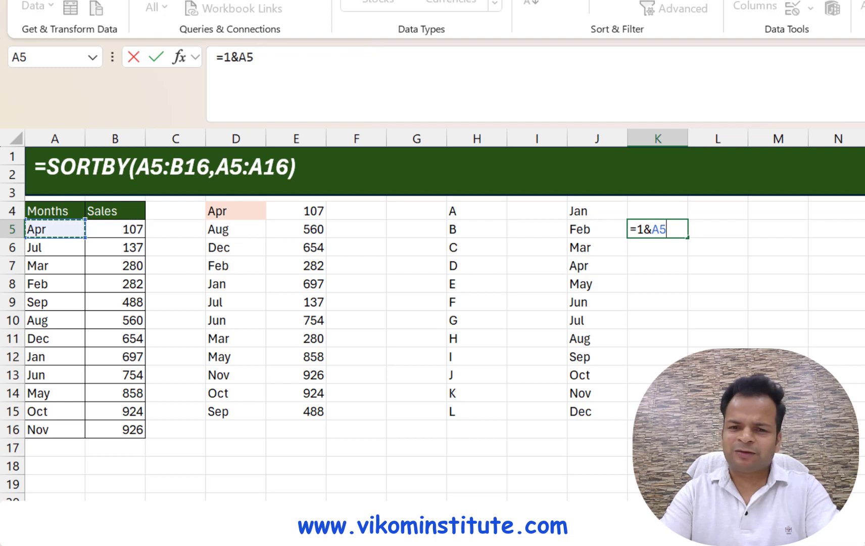
pyautogui.press('Return')
pyautogui.press('Up')
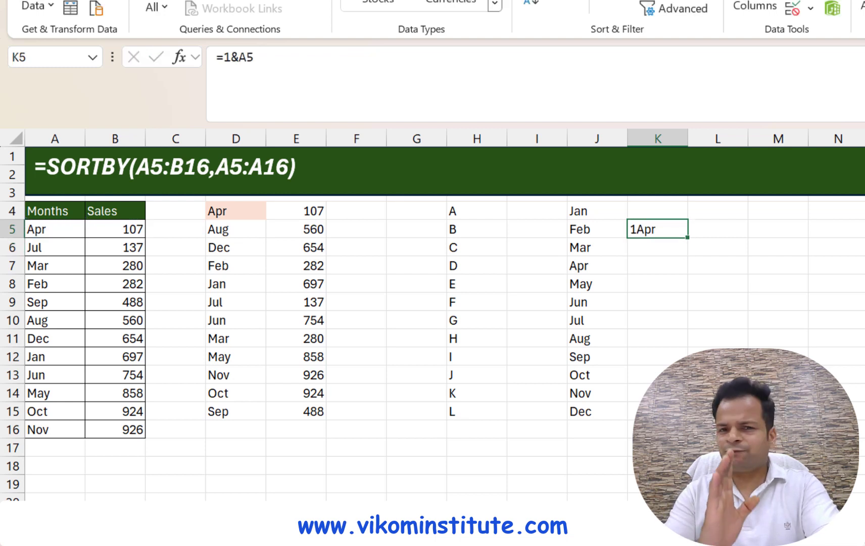
pyautogui.press('F2')
pyautogui.press('Escape')
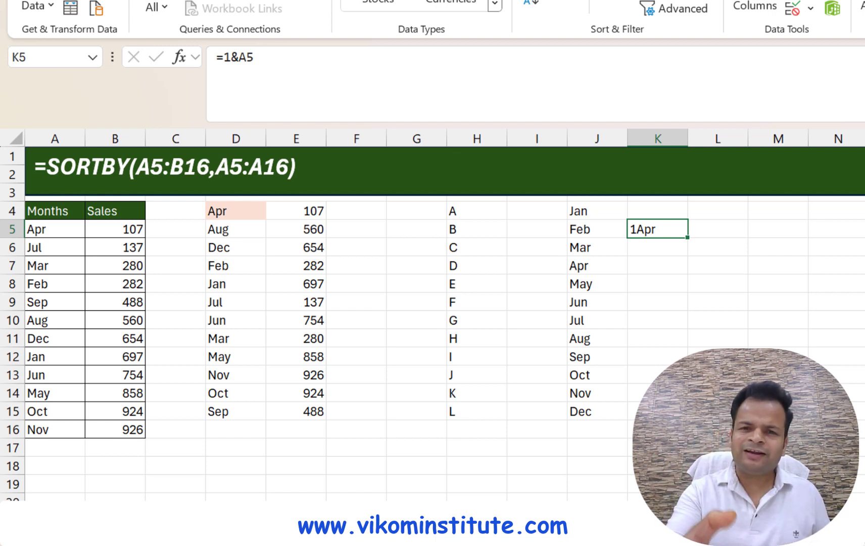
# - Change K5's formula to =(1&A5)+0 to convert the joined text into a numeric date
pyautogui.press('F2')
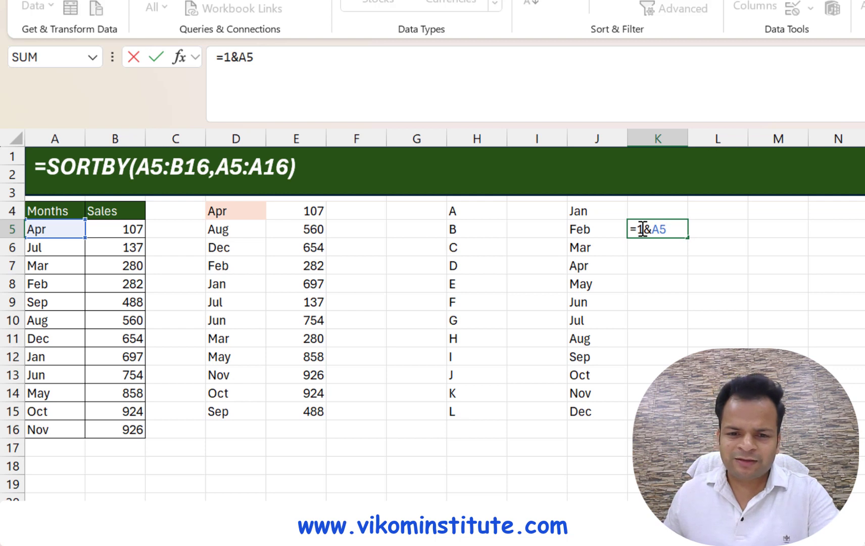
pyautogui.write('(')
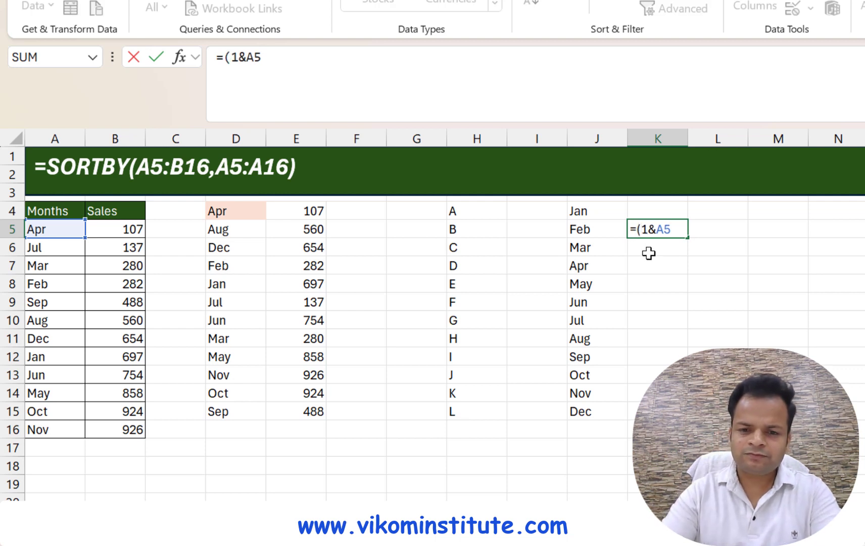
pyautogui.write(')+0')
pyautogui.press('Return')
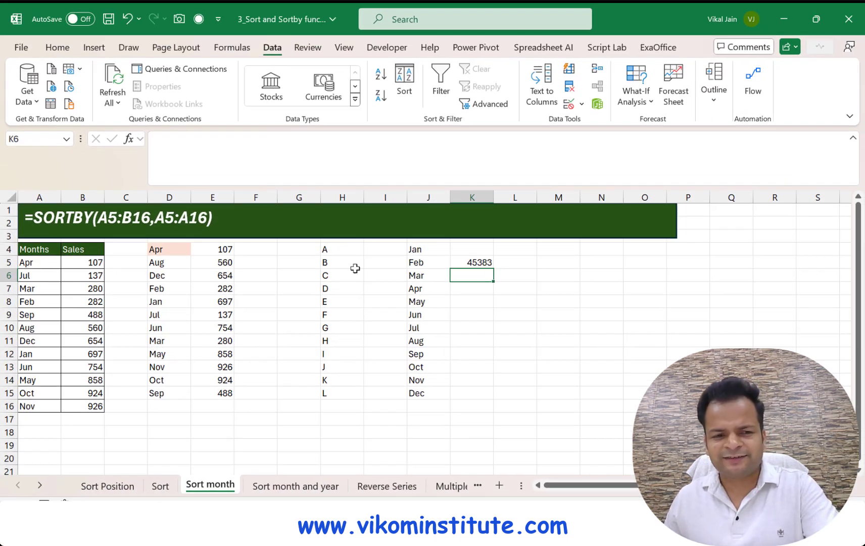
# - Apply the Date number format to K5
pyautogui.click(471, 262)
pyautogui.click(58, 46)
pyautogui.click(407, 67)
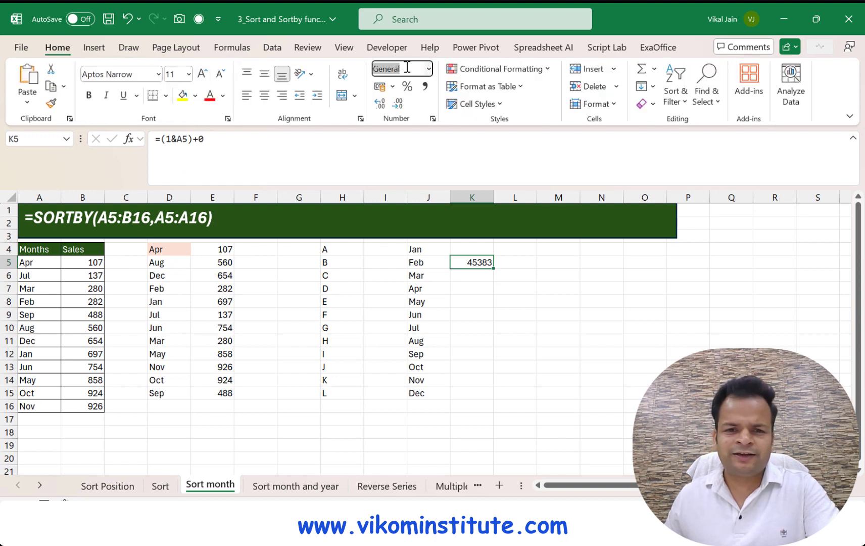
pyautogui.write('Date')
pyautogui.press('Return')
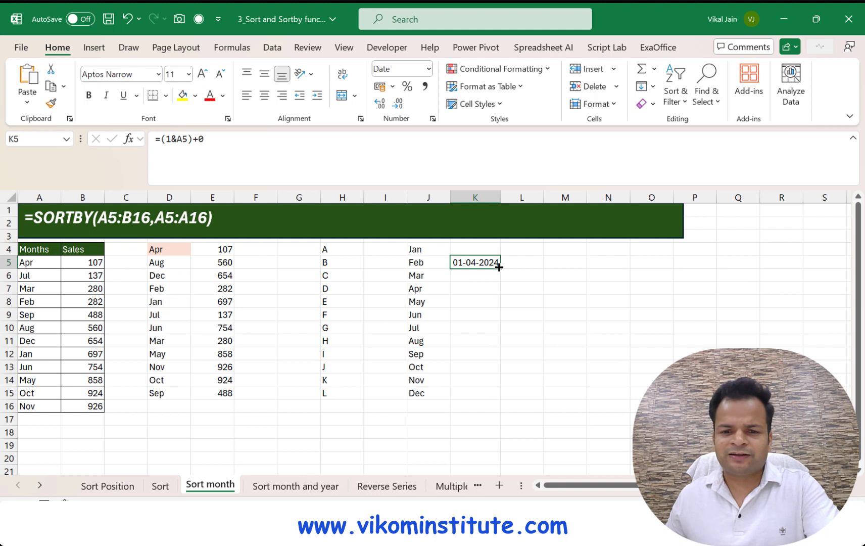
# - Fill K5's date formula down to K15 and copy the formula text =(1&A5)+0 from K5
pyautogui.moveTo(501, 271); pyautogui.dragTo(476, 398)
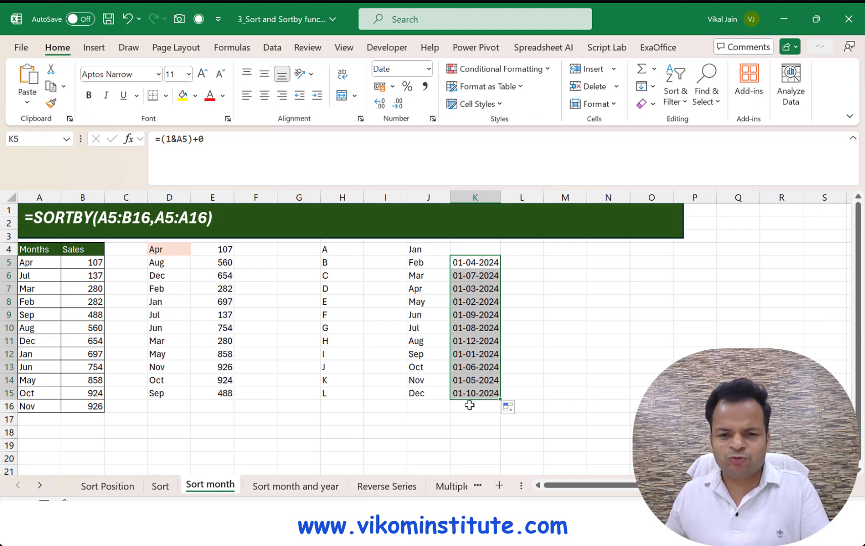
pyautogui.doubleClick(498, 264)
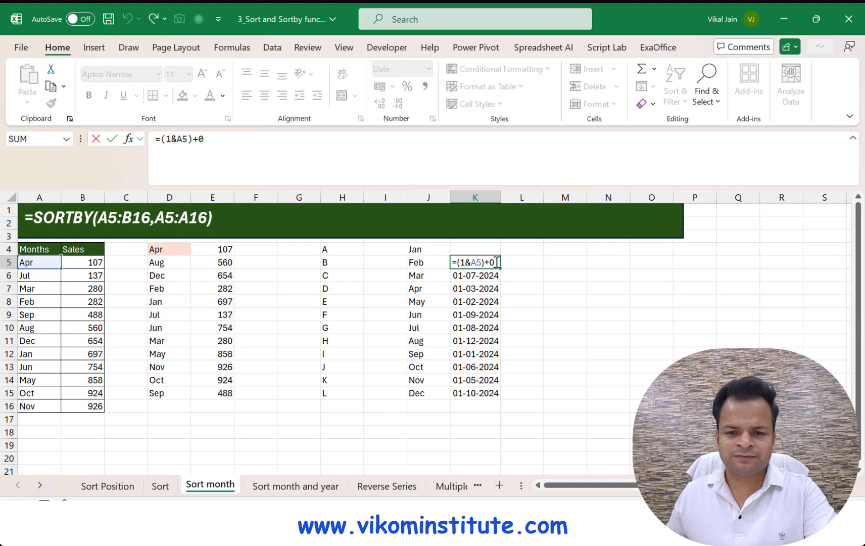
pyautogui.moveTo(498, 263); pyautogui.dragTo(443, 261)
pyautogui.press('Escape')
# - Start a new SORTBY formula in D4 with A5:B16 as the array to sort
pyautogui.click(175, 249)
pyautogui.doubleClick(175, 249)
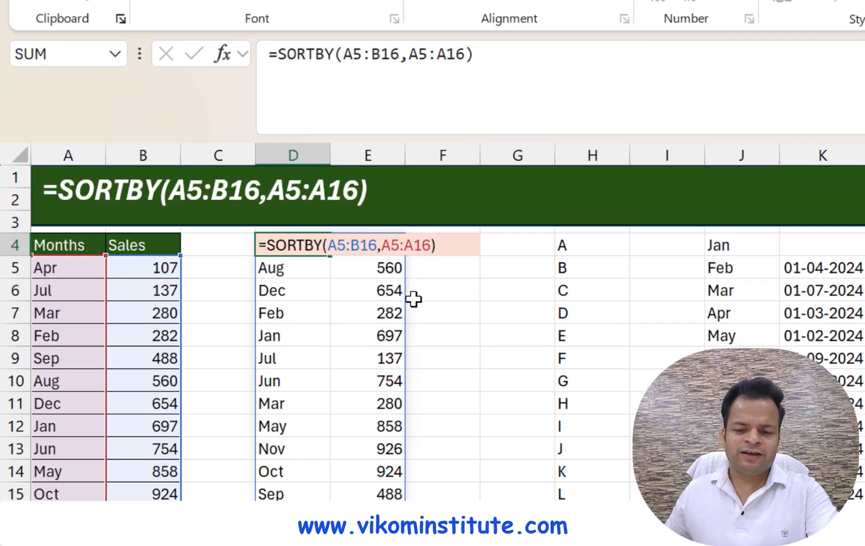
pyautogui.press('Escape')
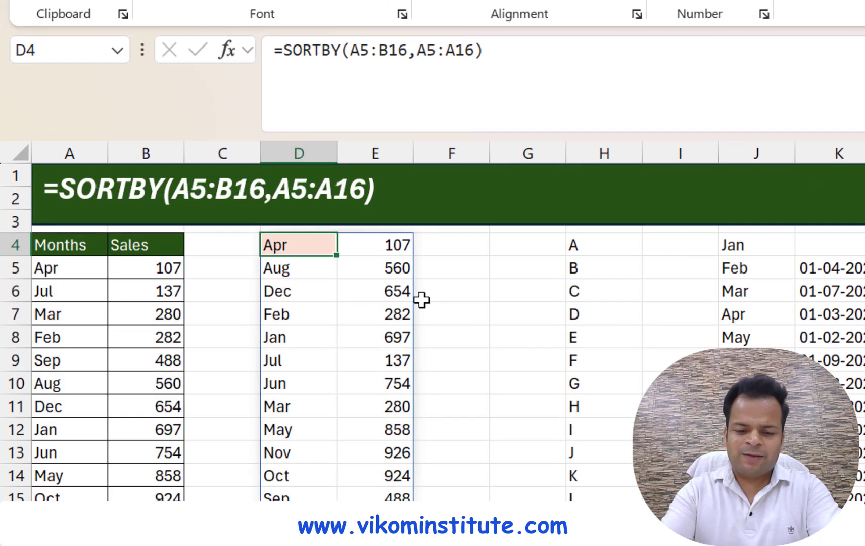
pyautogui.write('=sort')
pyautogui.press('Down')
pyautogui.press('Tab')
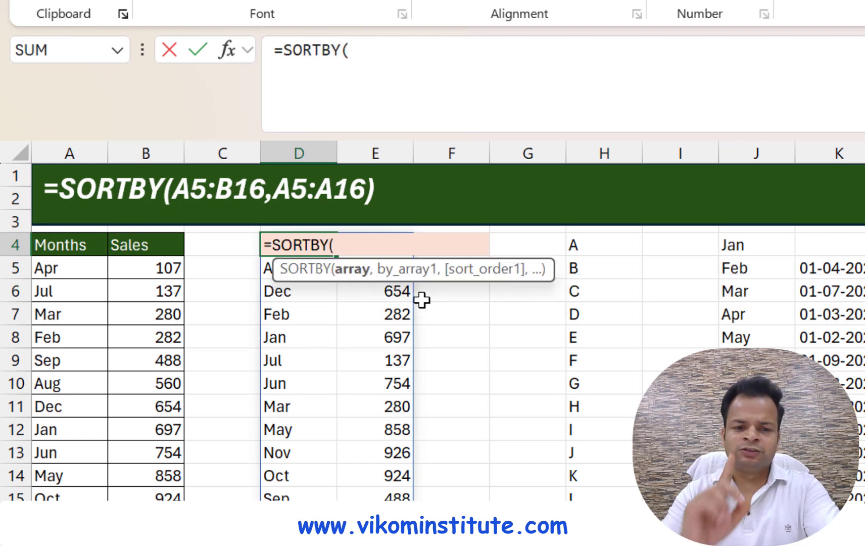
pyautogui.press('Left')
pyautogui.press('Left')
pyautogui.press('Left')
pyautogui.press('Down')
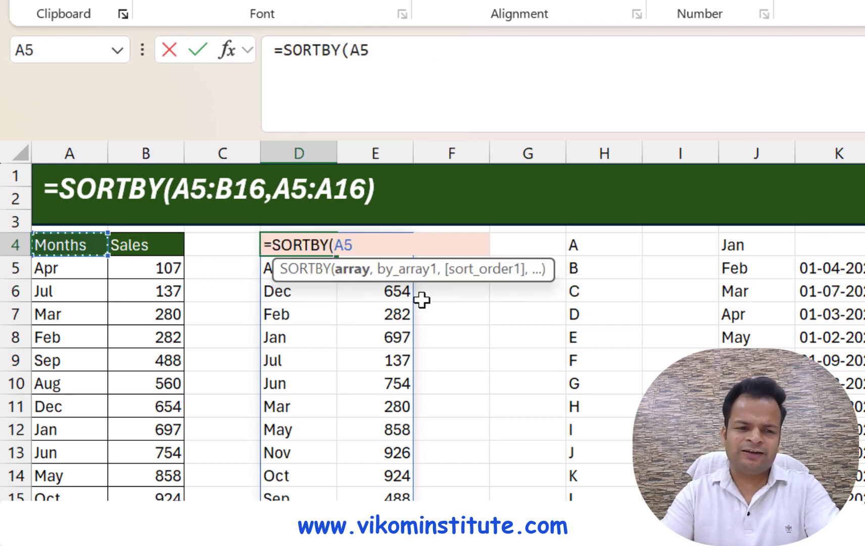
pyautogui.hotkey('shift', 'Right')
pyautogui.hotkey('ctrl', 'shift', 'Down')
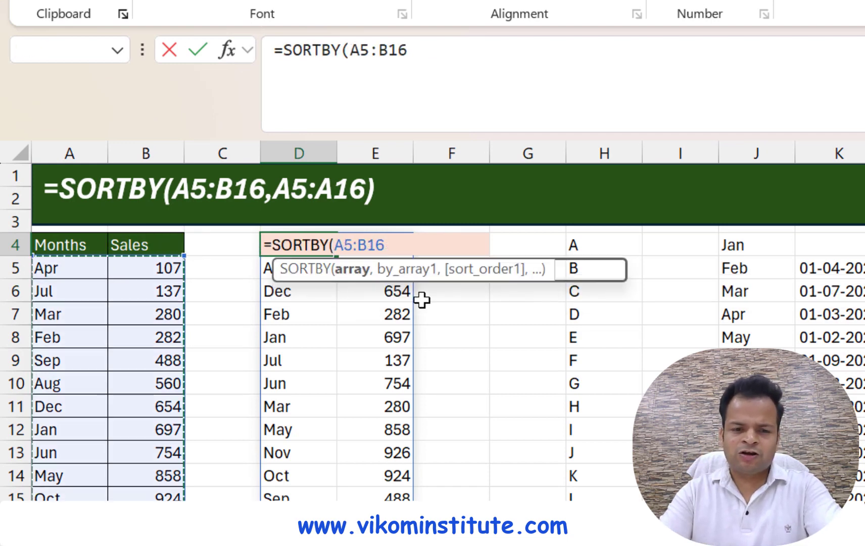
# - Complete D4's formula as =SORTBY(A5:B16,(1&A5:A16)+0) to sort the rows chronologically by month
pyautogui.write(',=(1&A5)+0')
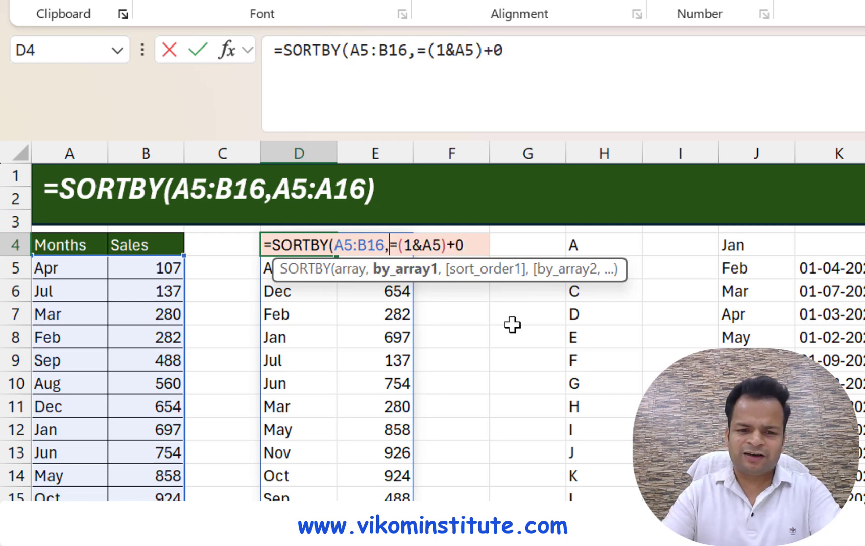
pyautogui.press('BackSpace')
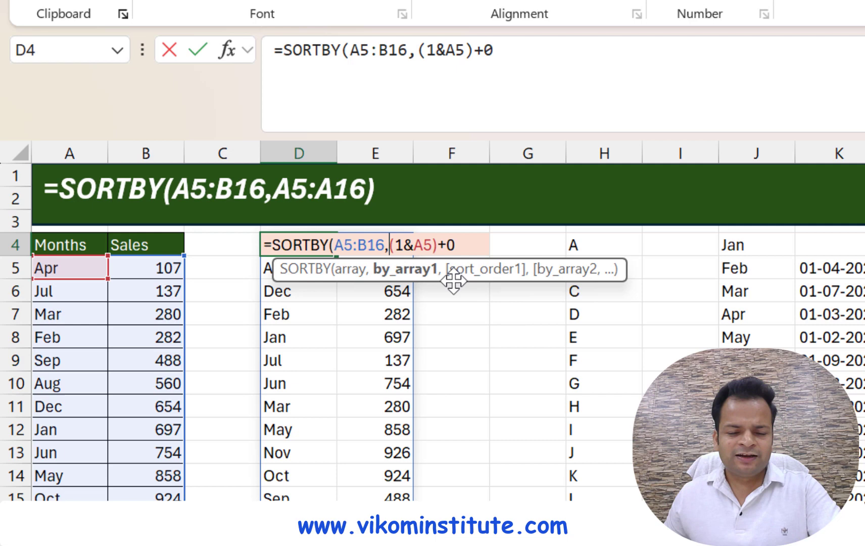
pyautogui.moveTo(433, 251); pyautogui.dragTo(414, 247)
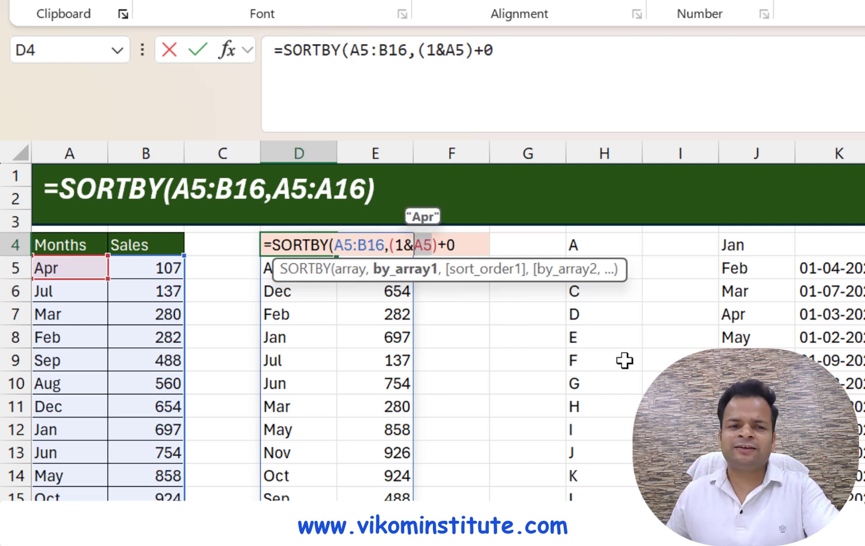
pyautogui.moveTo(89, 267); pyautogui.dragTo(74, 510)
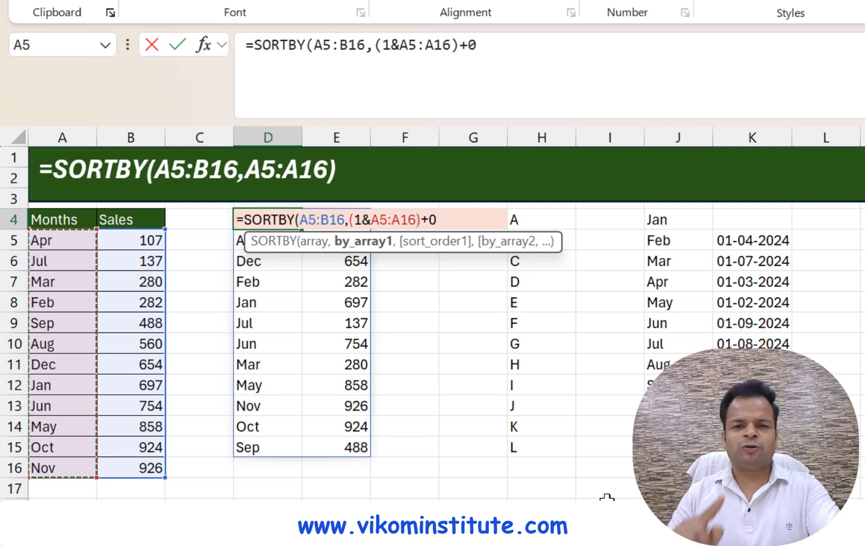
pyautogui.press('Return')
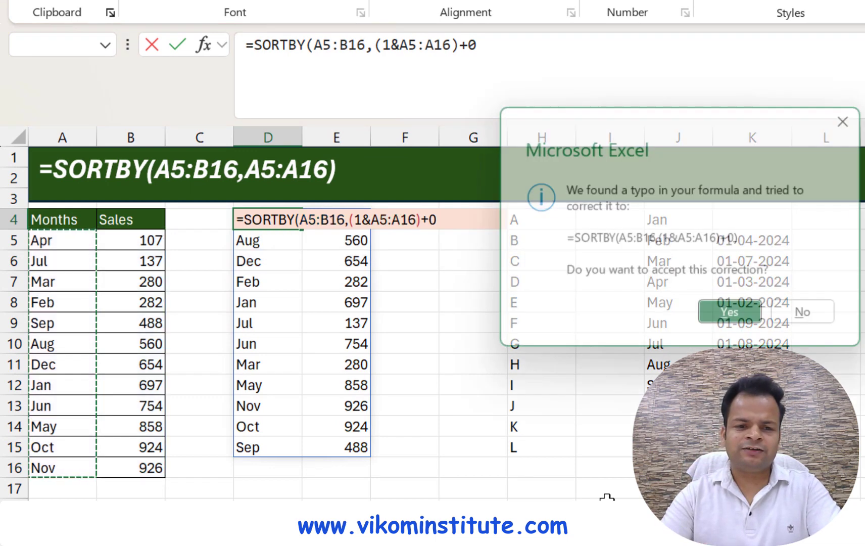
pyautogui.press('Return')
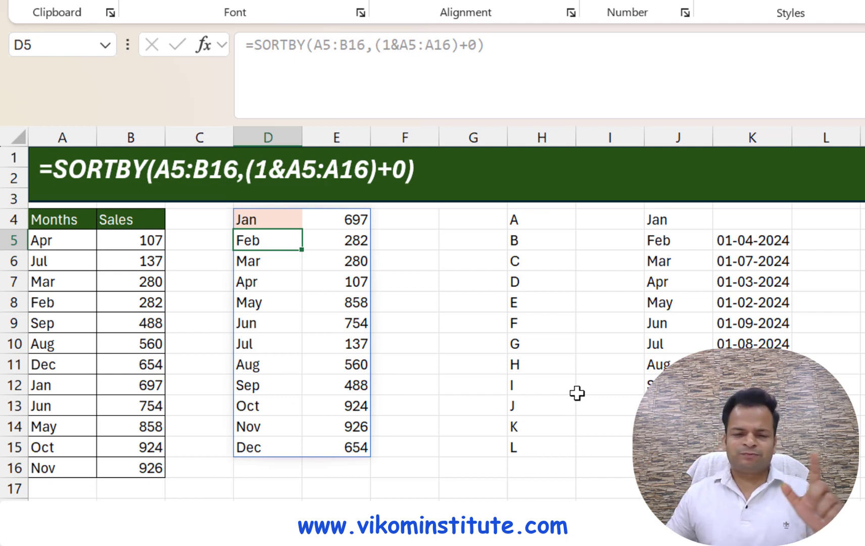
pyautogui.moveTo(762, 241); pyautogui.dragTo(753, 447)
pyautogui.click(274, 222)
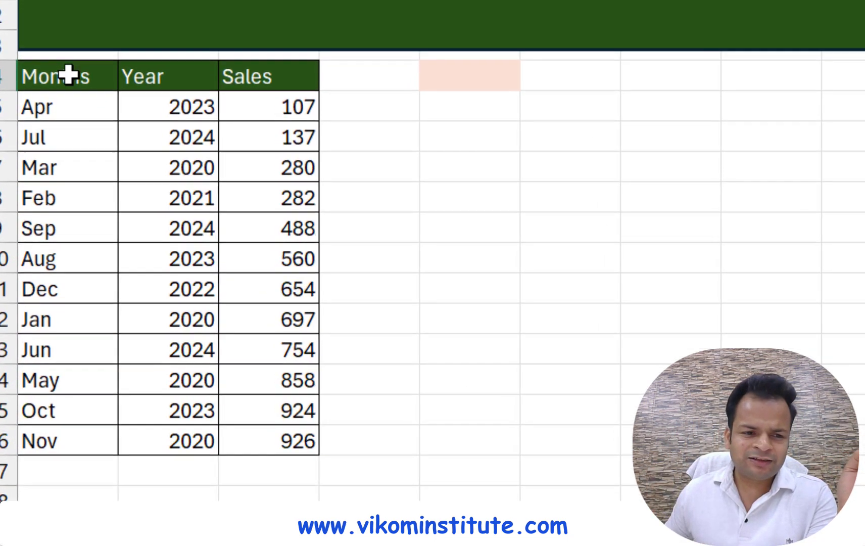
# - On the Sort month and year sheet, enter =1&A5 in H5 to join a day number to the first month name
pyautogui.moveTo(40, 248); pyautogui.dragTo(40, 380)
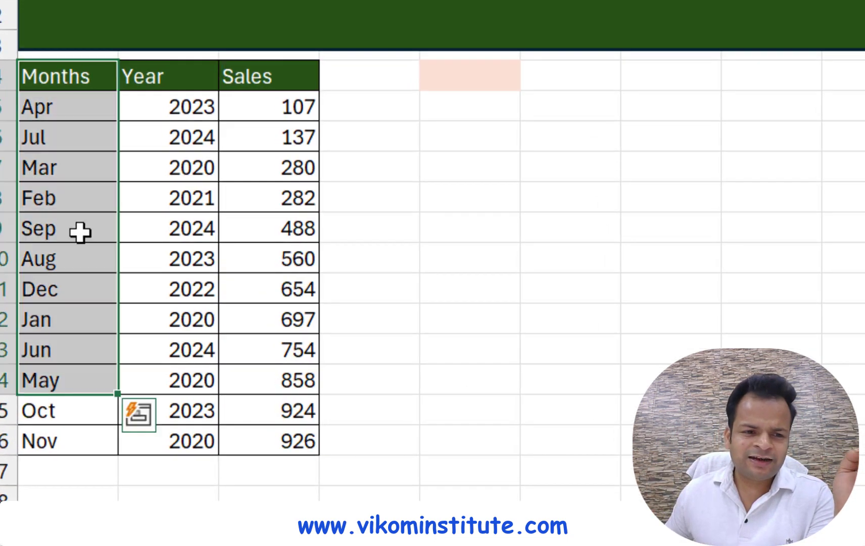
pyautogui.click(174, 75)
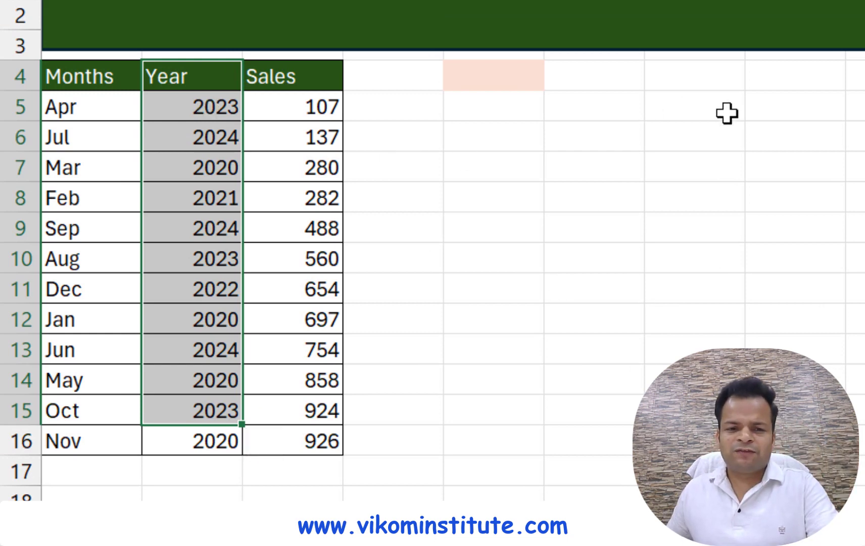
pyautogui.click(753, 99)
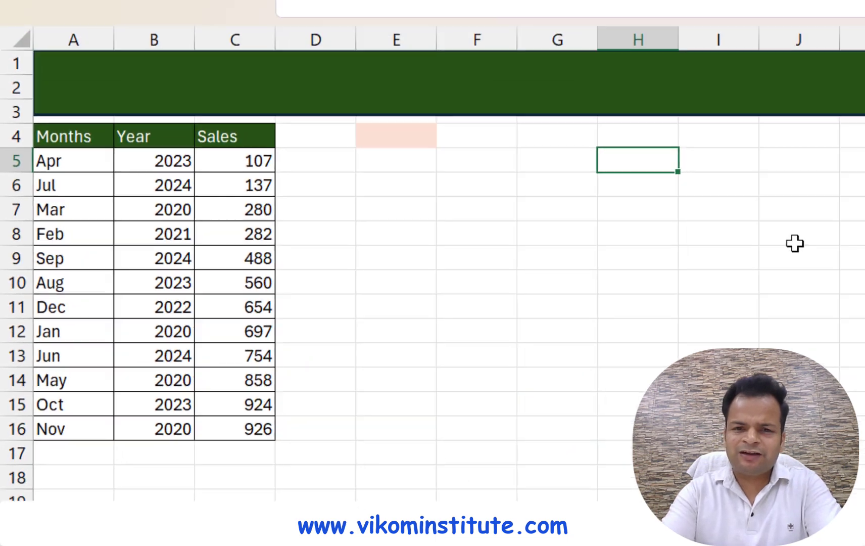
pyautogui.write('=1&')
pyautogui.press('Left')
pyautogui.press('Left')
pyautogui.press('Left')
pyautogui.press('Left')
pyautogui.press('Left')
pyautogui.press('Left')
pyautogui.press('Left')
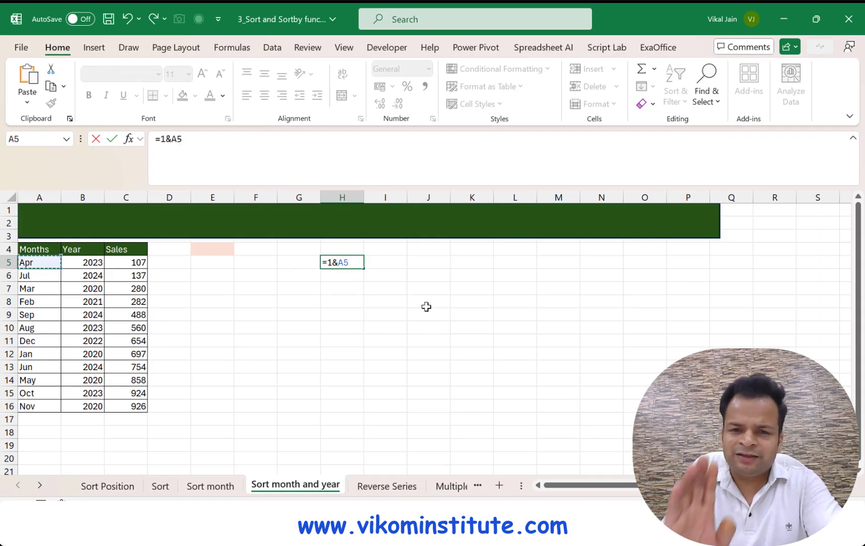
pyautogui.press('Return')
# - Change H5's formula to =(1&A5)+0 to convert the joined text into a date number
pyautogui.press('Up')
pyautogui.press('F2')
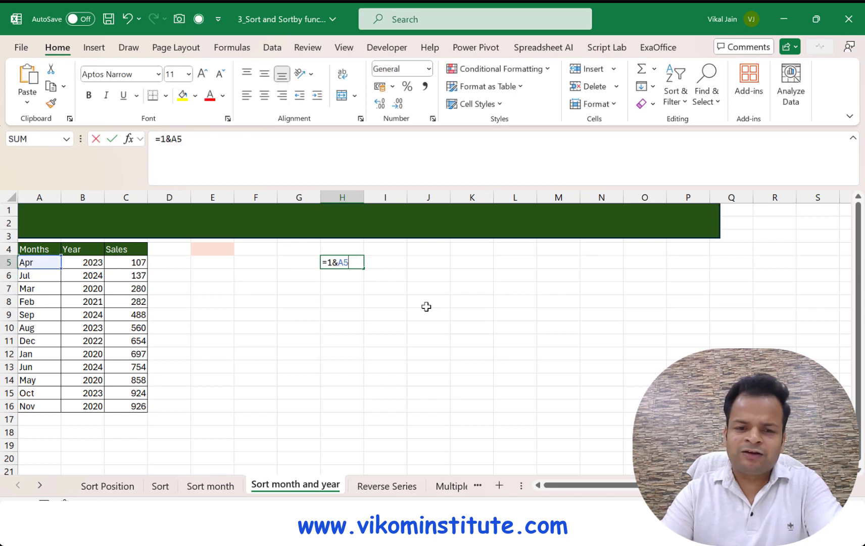
pyautogui.press('Home')
pyautogui.press('Right')
pyautogui.write('(')
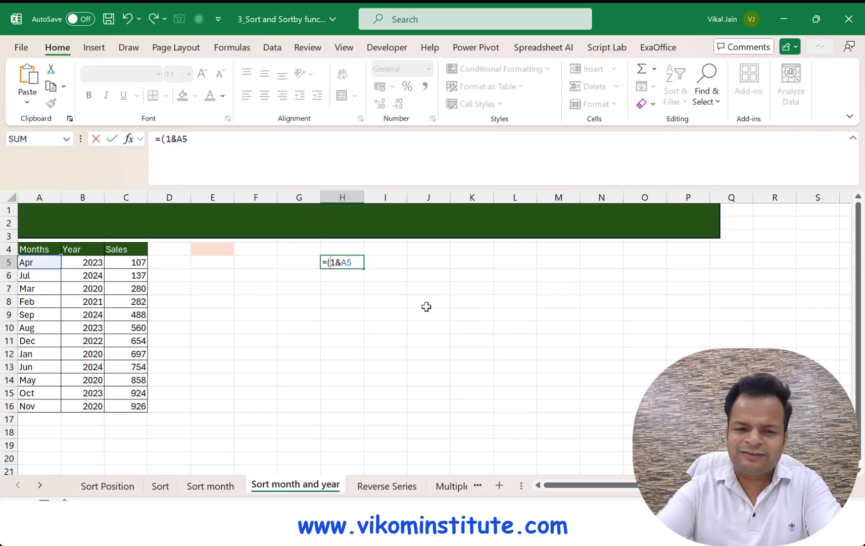
pyautogui.write(')+0')
pyautogui.press('Return')
# - Start a SORTBY formula in E4 with the whole table A4:C16 as the array
pyautogui.press('Up')
pyautogui.press('Up')
pyautogui.press('Left')
pyautogui.press('Left')
pyautogui.press('Left')
pyautogui.press('Left')
pyautogui.press('Right')
pyautogui.write('=sort')
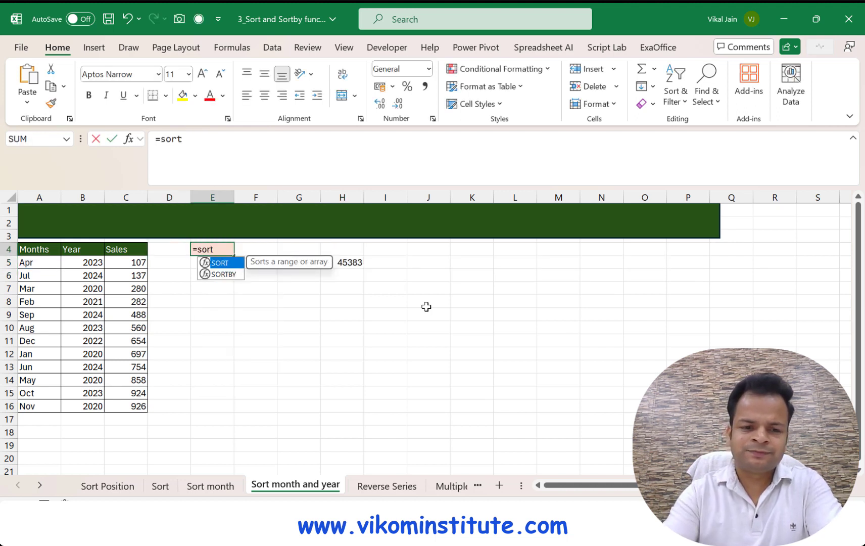
pyautogui.press('Down')
pyautogui.press('Tab')
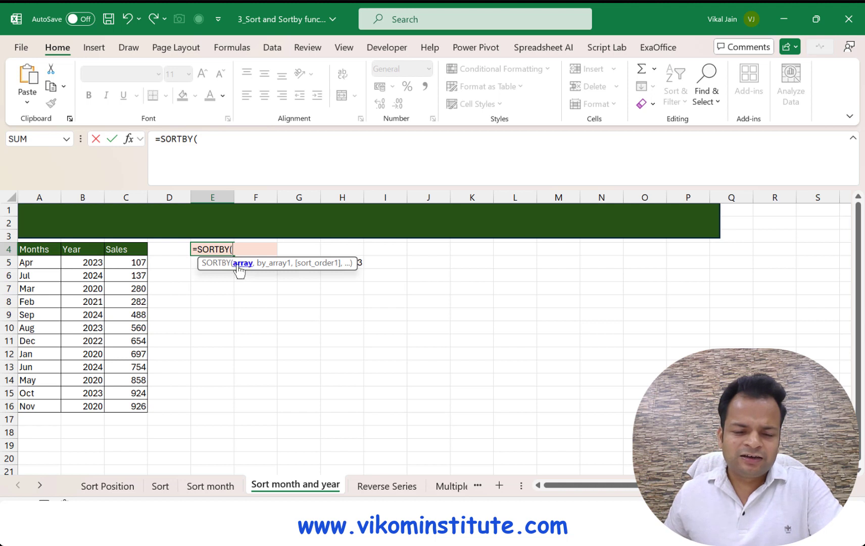
pyautogui.moveTo(51, 251); pyautogui.dragTo(146, 408)
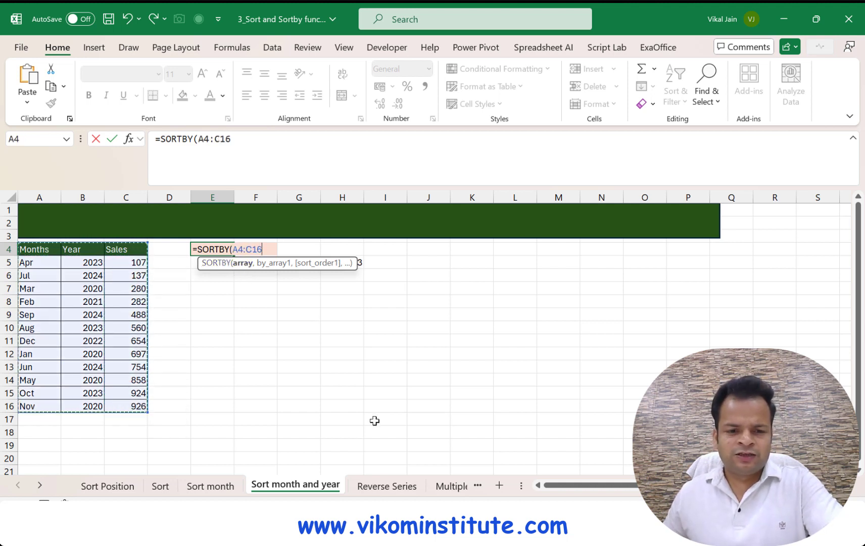
# - Add the Year column B4:B16 as the first sort key in ascending order (1)
pyautogui.write(',')
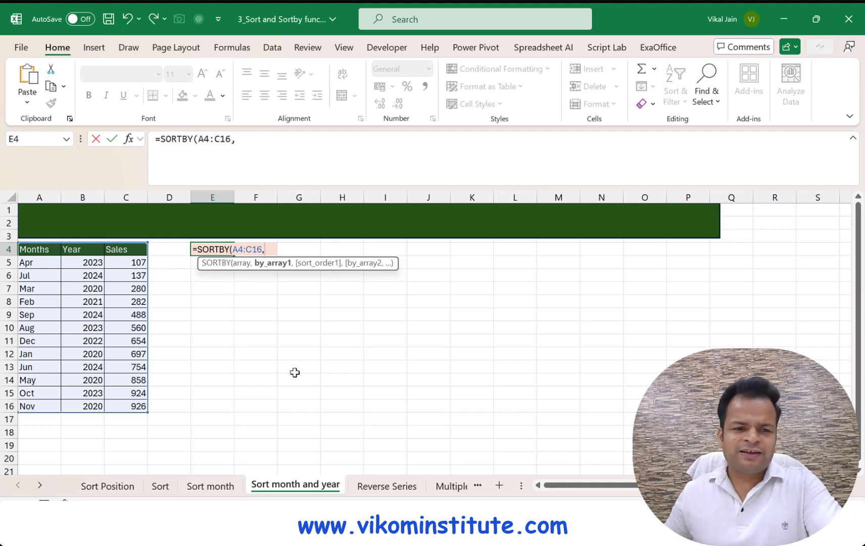
pyautogui.moveTo(85, 249); pyautogui.dragTo(79, 405)
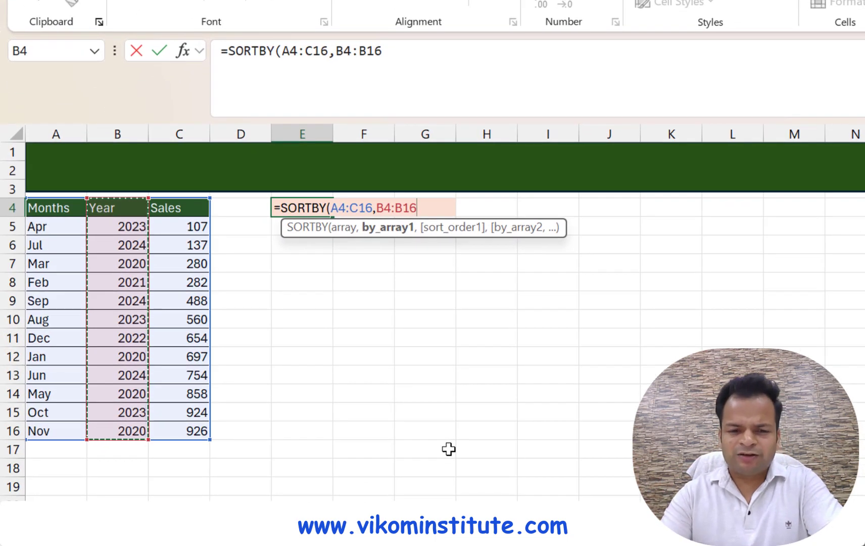
pyautogui.write(',')
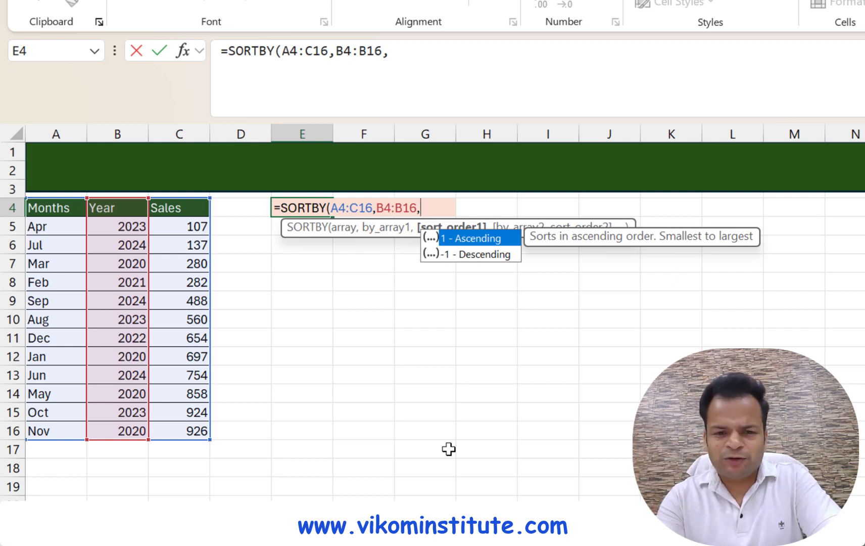
pyautogui.write('1')
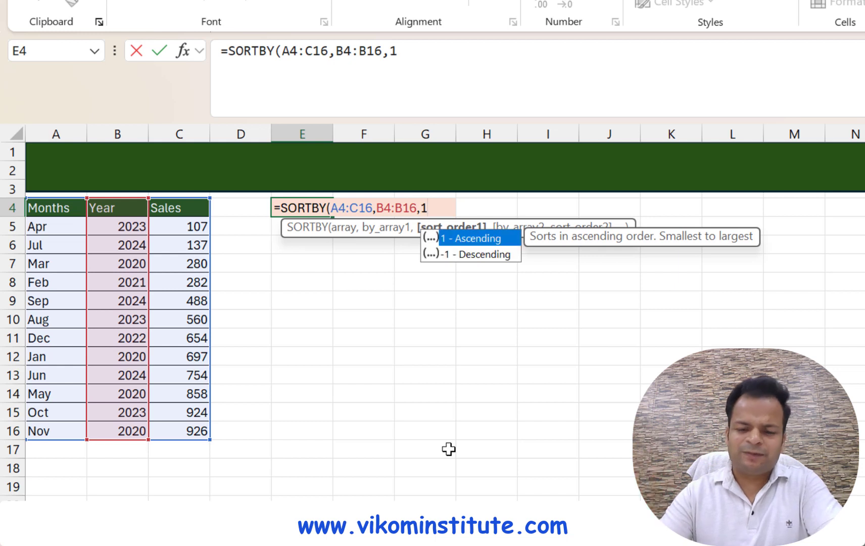
# - Add (1+A4:A16)+0 as the second sort key with ascending order 1 and enter the E4 formula
pyautogui.write(',')
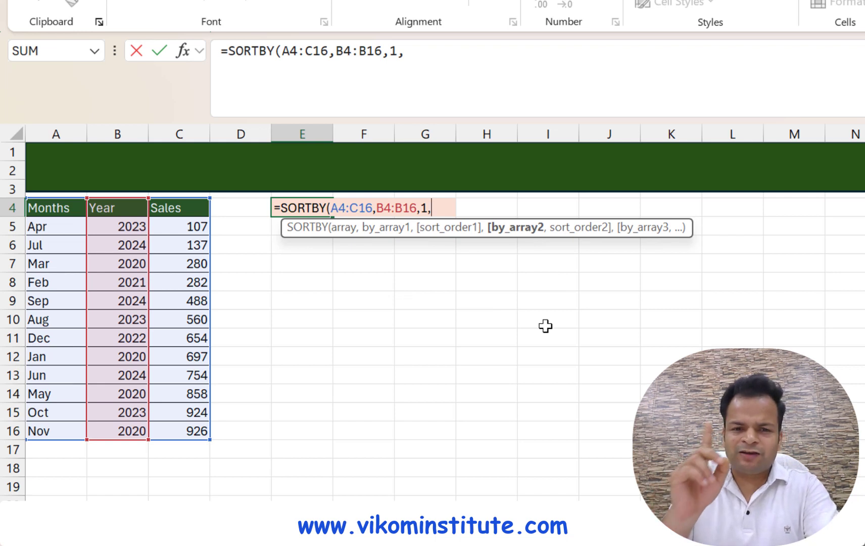
pyautogui.write('(1+')
pyautogui.moveTo(66, 208); pyautogui.dragTo(47, 440)
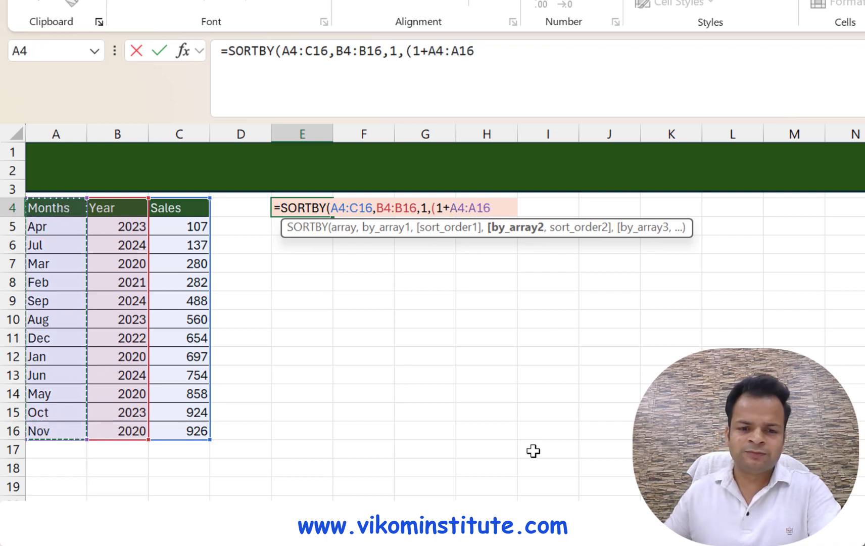
pyautogui.write(')+0')
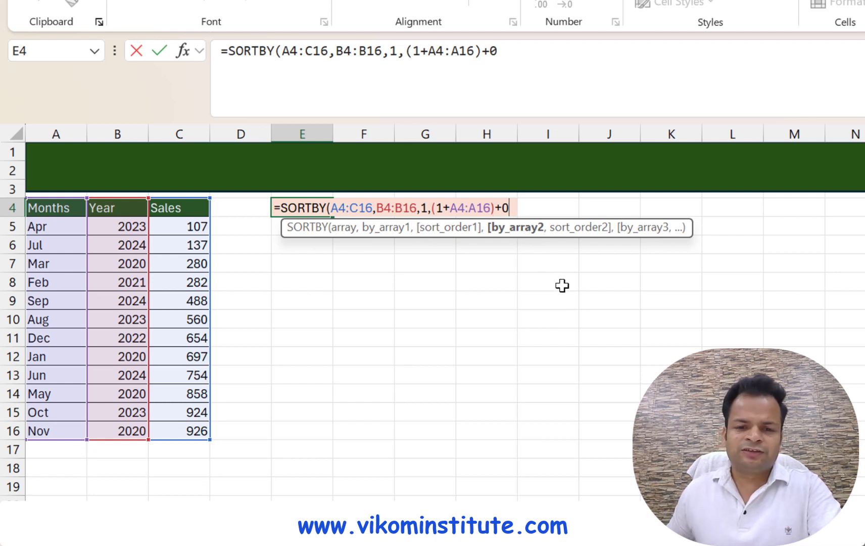
pyautogui.write(',')
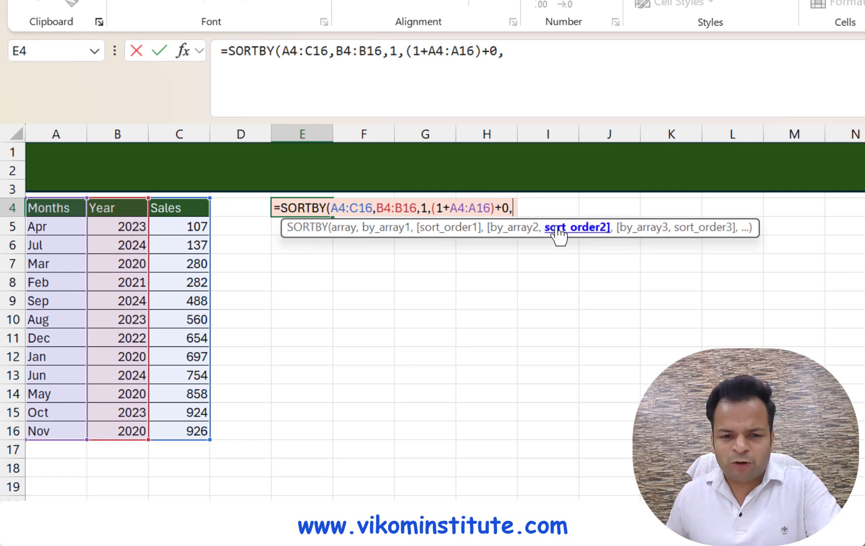
pyautogui.write('1')
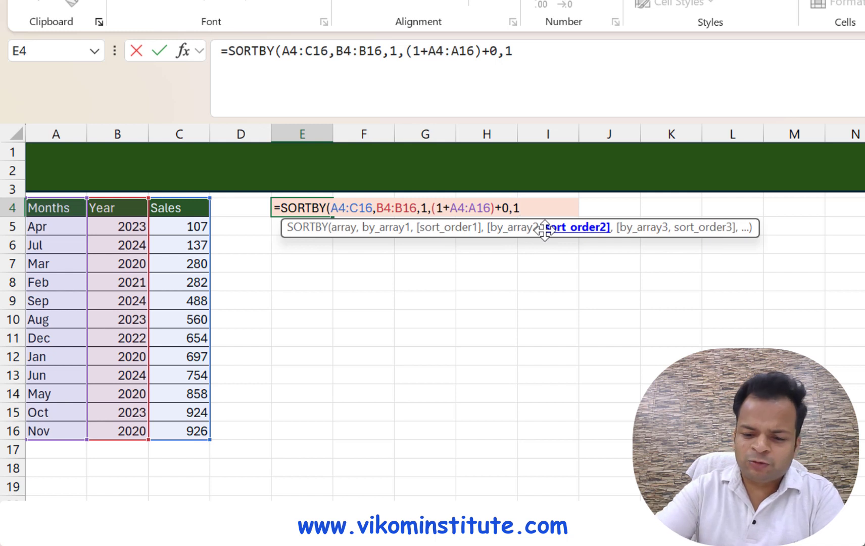
pyautogui.write(')')
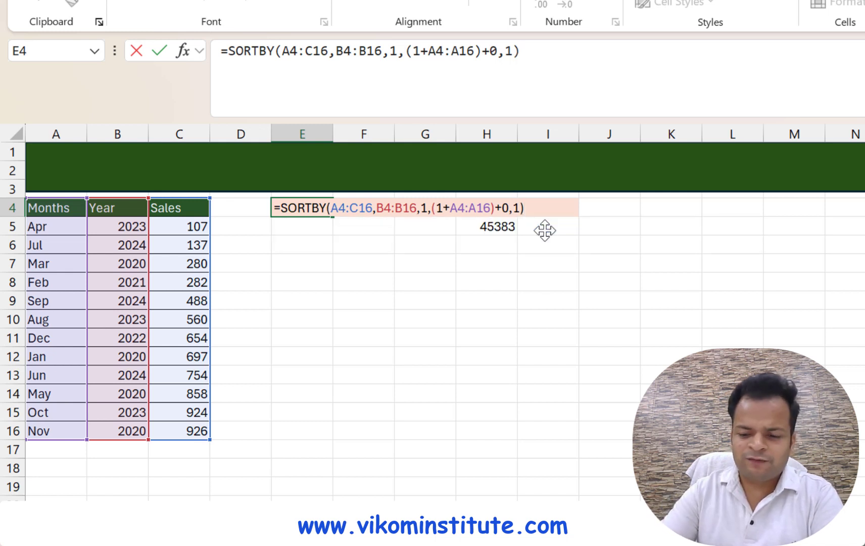
pyautogui.press('Return')
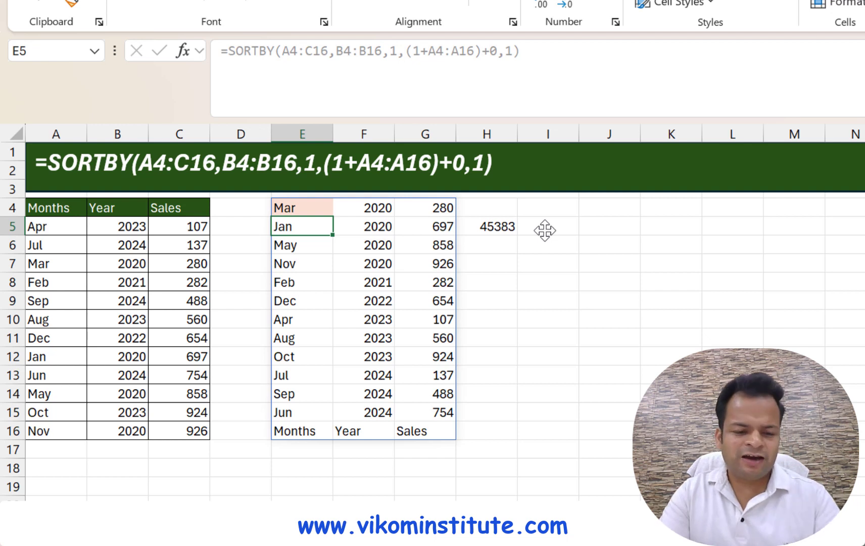
# - Review the SORTBY formula in E4 and compare it with the date-conversion formula in H5
pyautogui.press('Up')
pyautogui.press('Down')
pyautogui.press('Up')
pyautogui.press('F2')
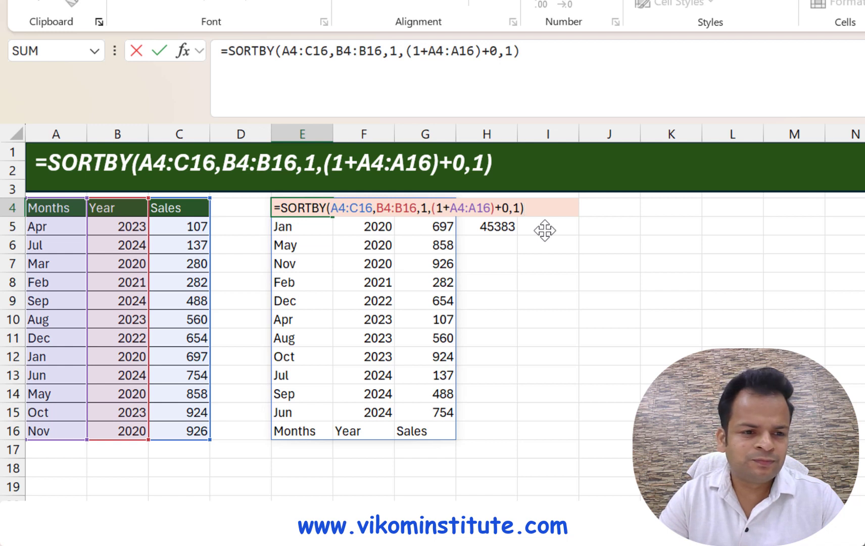
pyautogui.press('Return')
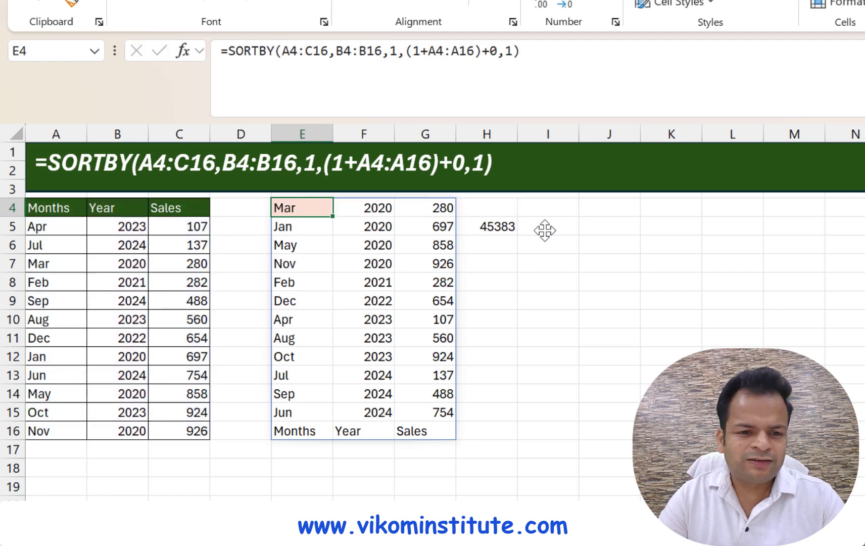
pyautogui.press('Down')
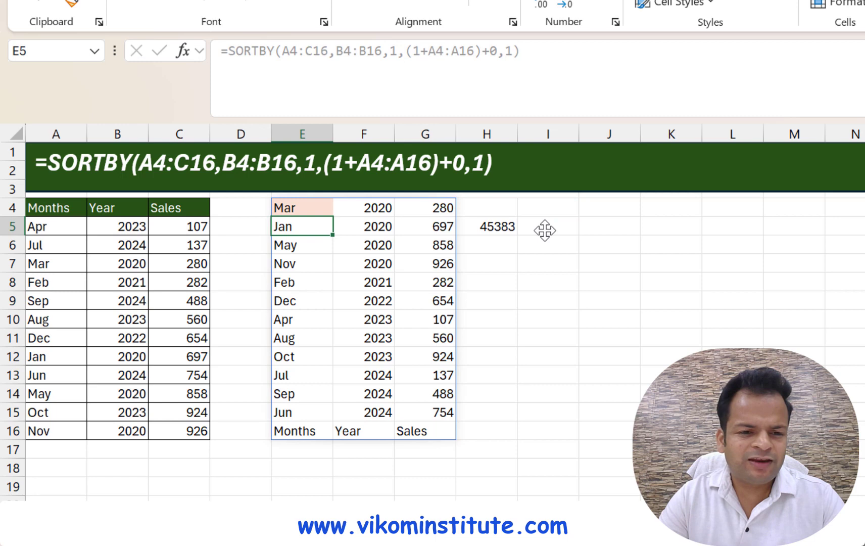
pyautogui.press('Right')
pyautogui.press('Right')
pyautogui.press('Right')
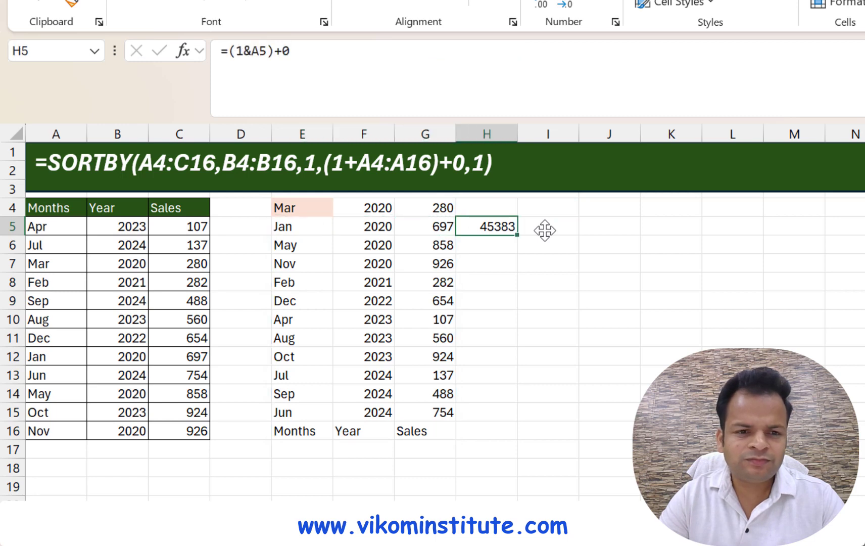
# - Correct E4's formula to =VSTACK(A4:C4,SORTBY(A5:C16,B5:B16,1,(1&A5:A16)+0,1)), joining 1 and the months with &, and check the sorted result
pyautogui.press('Left')
pyautogui.press('Left')
pyautogui.press('Left')
pyautogui.press('Up')
pyautogui.press('F2')
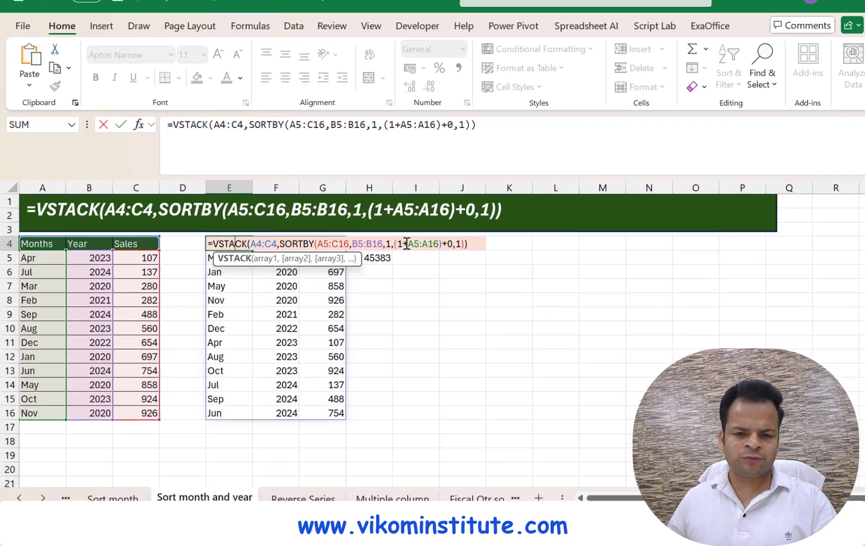
pyautogui.click(407, 244)
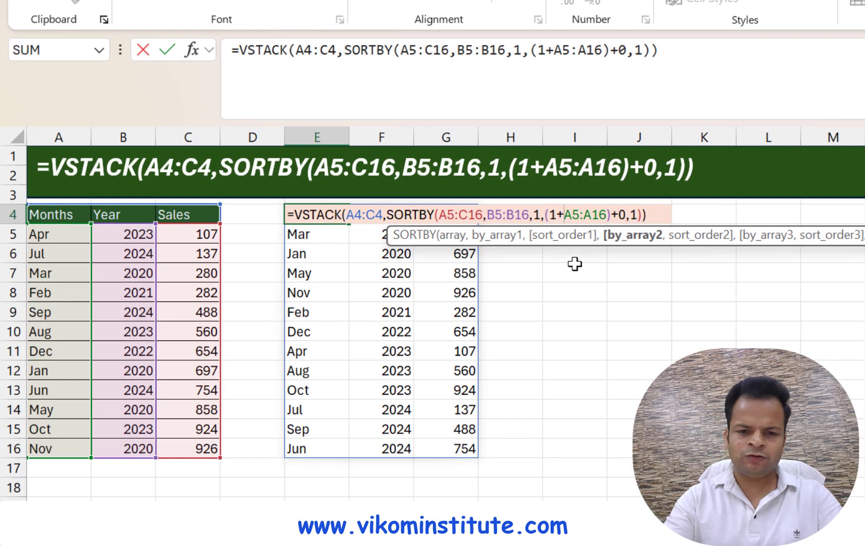
pyautogui.press('BackSpace')
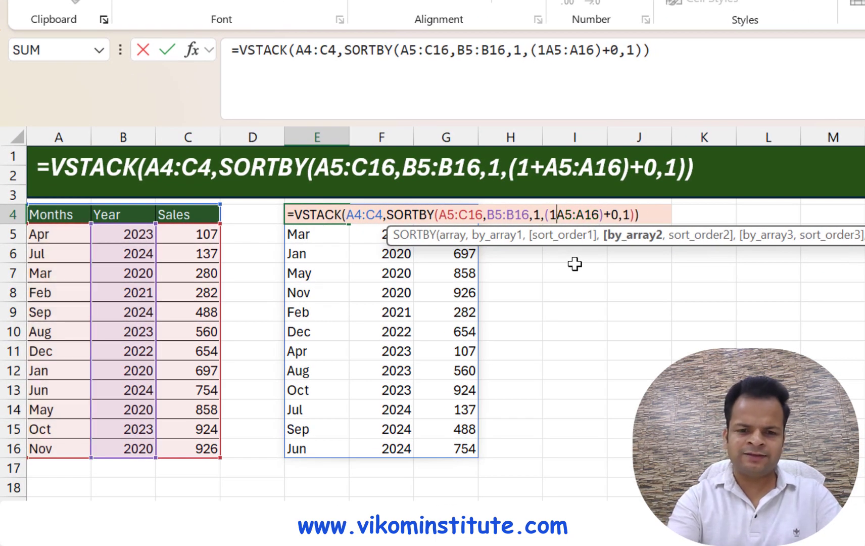
pyautogui.write('&')
pyautogui.press('Return')
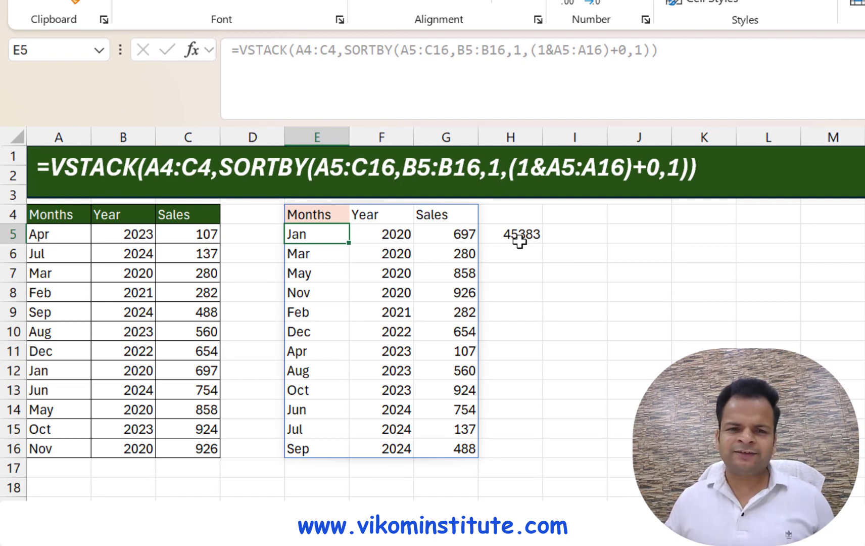
pyautogui.moveTo(387, 214); pyautogui.dragTo(378, 447)
pyautogui.moveTo(328, 217); pyautogui.dragTo(310, 427)
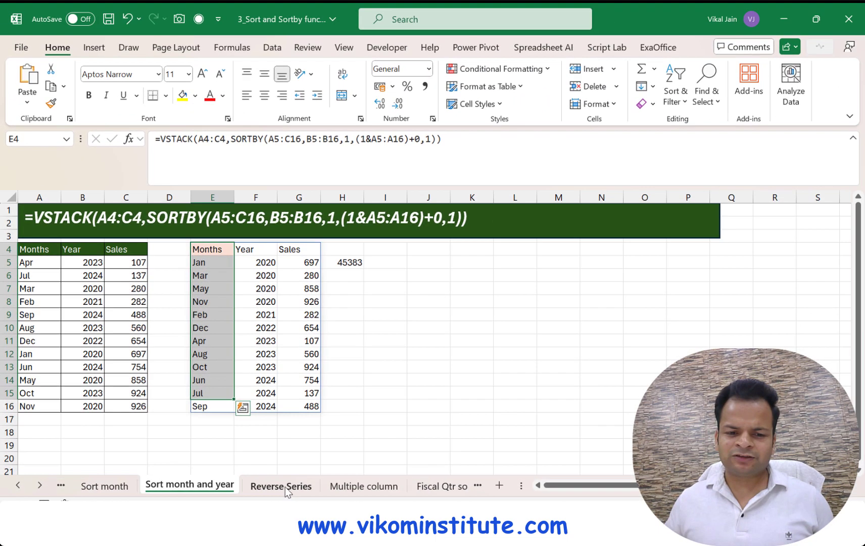
# - On the Reverse Series sheet, start a SORTBY formula in D4 with A5:B16 as the array
pyautogui.click(284, 486)
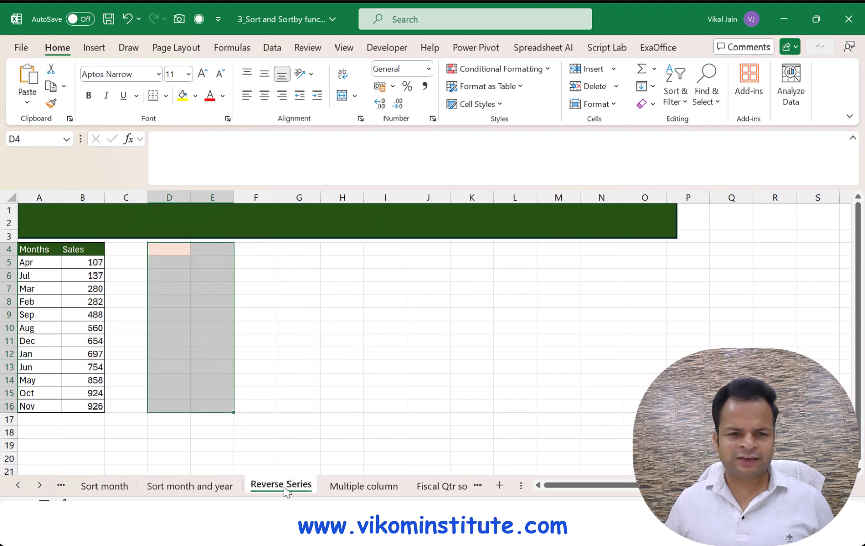
pyautogui.click(170, 252)
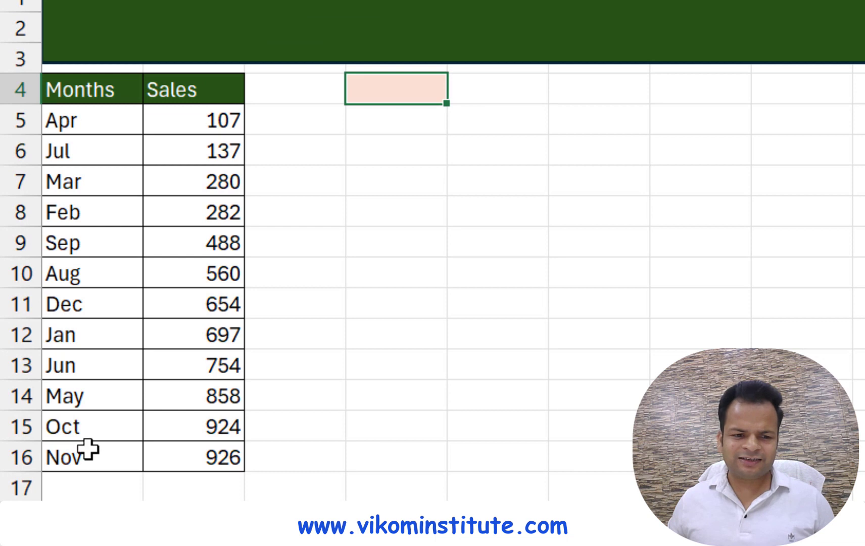
pyautogui.click(105, 456)
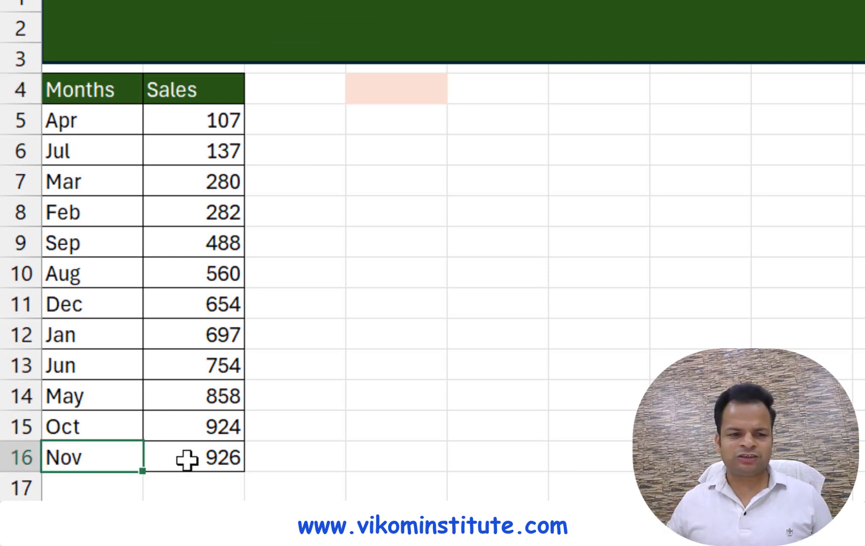
pyautogui.click(93, 400)
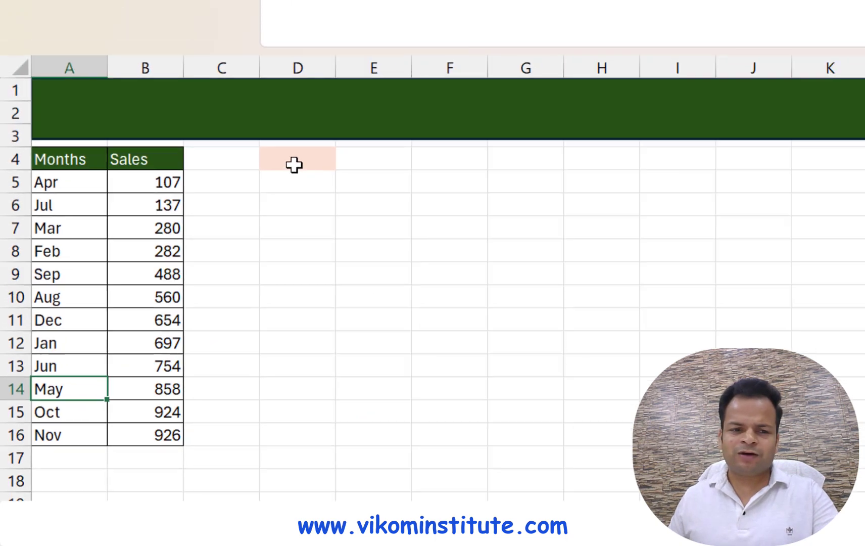
pyautogui.click(396, 88)
pyautogui.write('=sort')
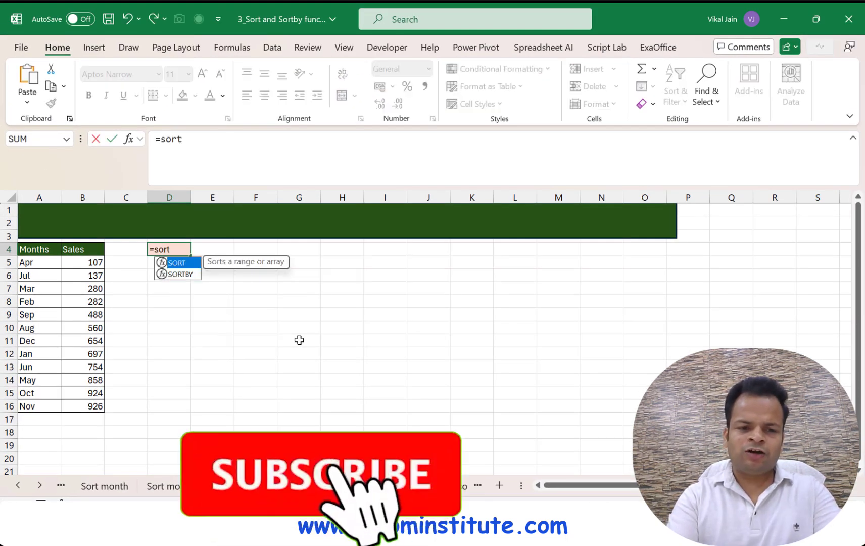
pyautogui.press('Down')
pyautogui.press('Tab')
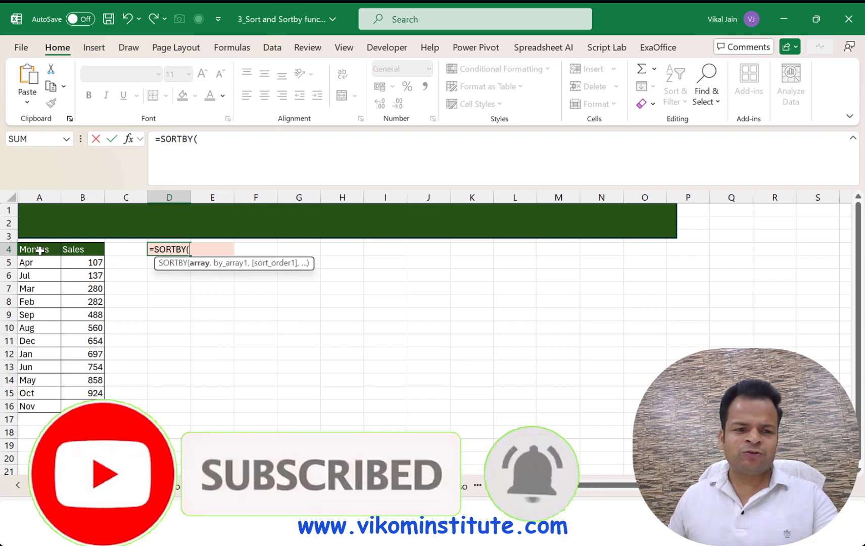
pyautogui.moveTo(33, 262); pyautogui.dragTo(90, 408)
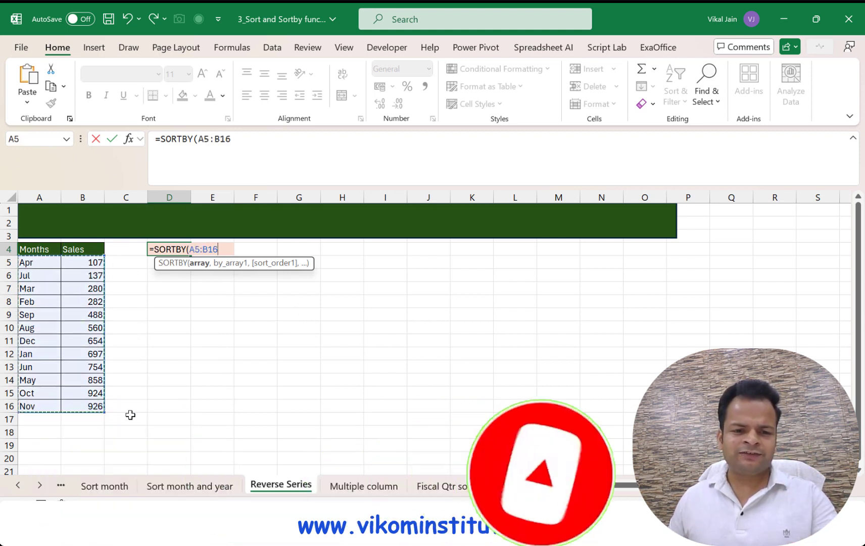
pyautogui.write(',')
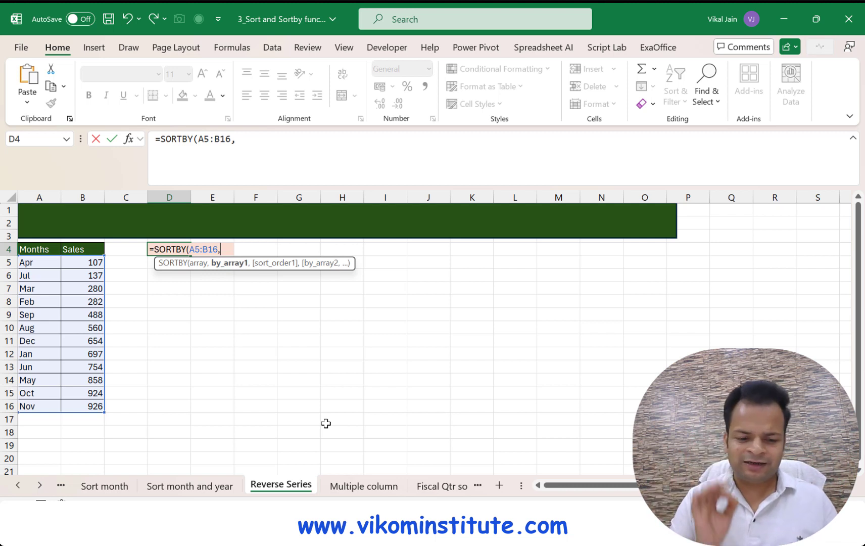
# - Add ROW(A5:A16) as the sort key in the D4 formula and preview the row numbers it returns
pyautogui.write('row')
pyautogui.press('Tab')
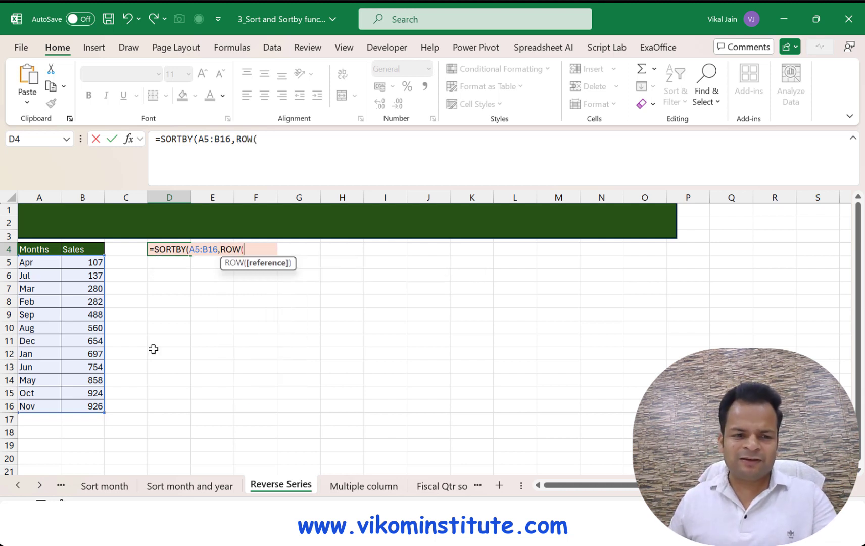
pyautogui.moveTo(34, 265); pyautogui.dragTo(31, 407)
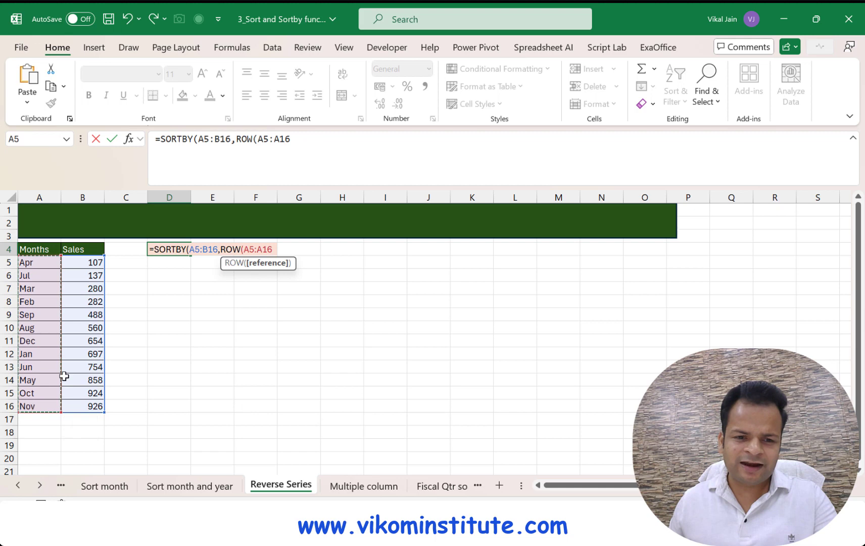
pyautogui.write(')')
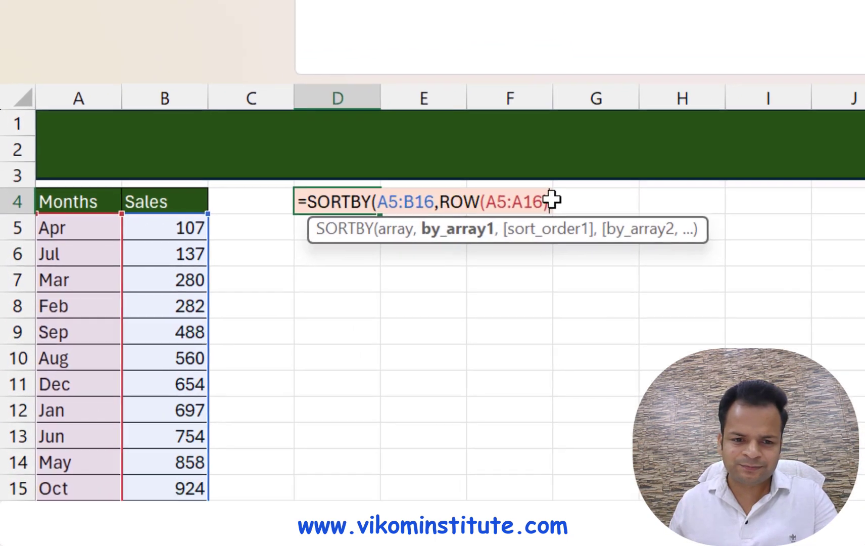
pyautogui.moveTo(552, 200); pyautogui.dragTo(443, 201)
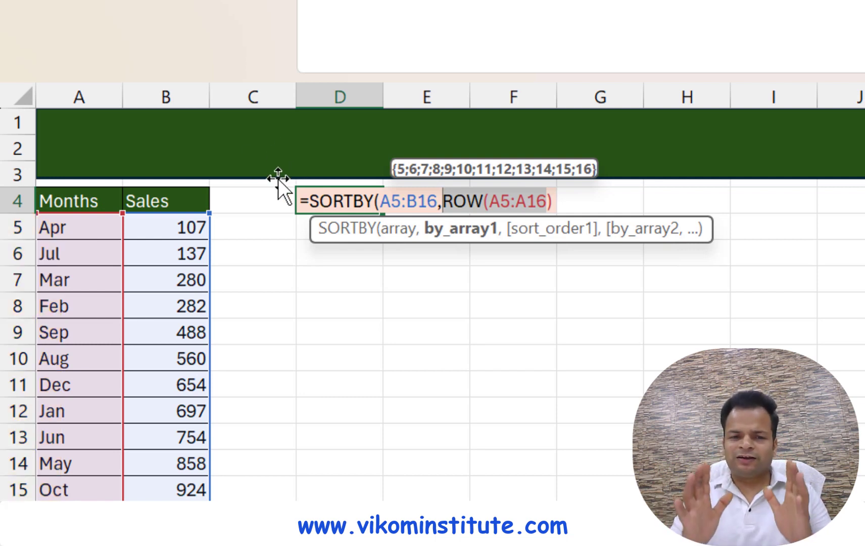
pyautogui.click(555, 201)
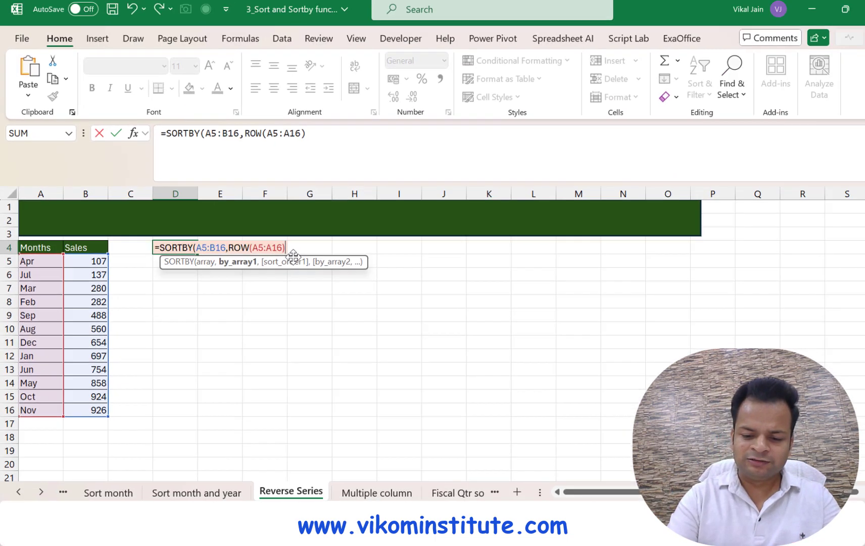
# - Set the sort order to descending (-1) and enter the D4 formula
pyautogui.write(',-1')
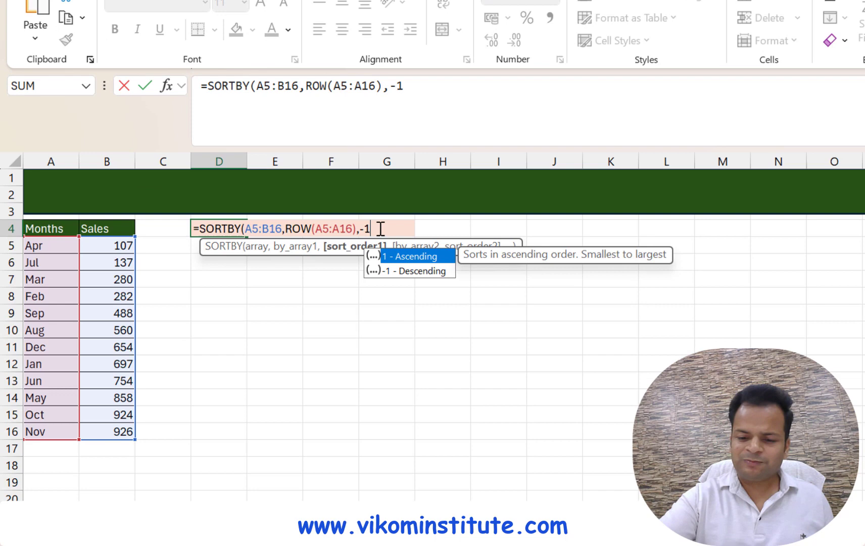
pyautogui.write(')')
pyautogui.press('Return')
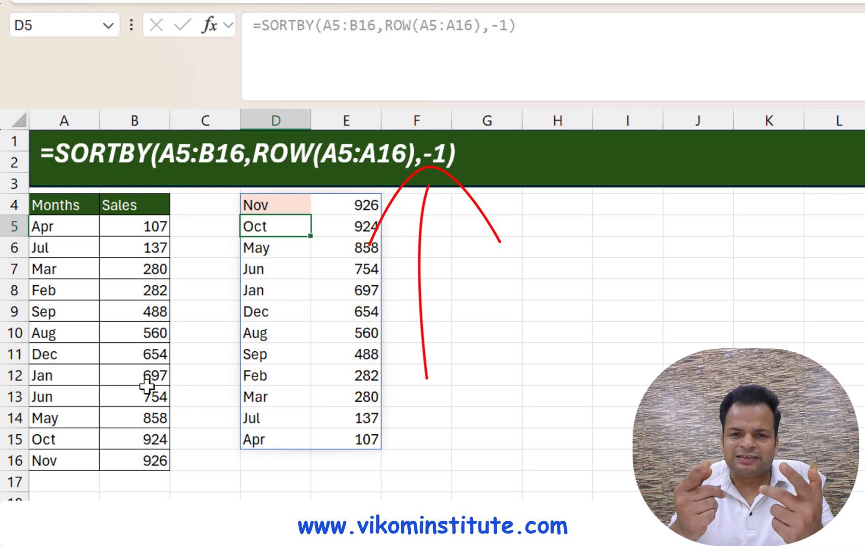
# - Wrap D4's formula in VSTACK with the headers A4:B4 as its first array, giving =VSTACK(A4:B4,SORTBY(A5:B16,ROW(A5:A16),-1))
pyautogui.click(246, 203)
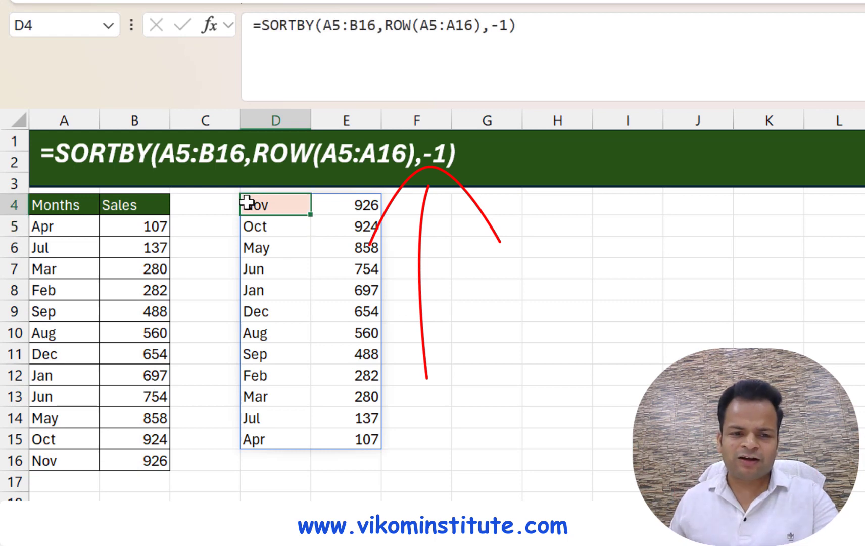
pyautogui.doubleClick(247, 203)
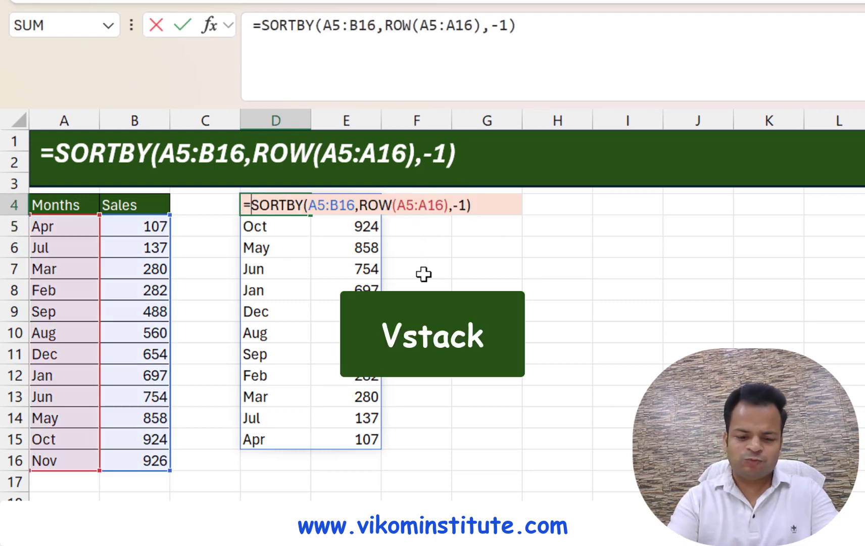
pyautogui.write('st')
pyautogui.press('BackSpace')
pyautogui.press('BackSpace')
pyautogui.write('vst')
pyautogui.press('Tab')
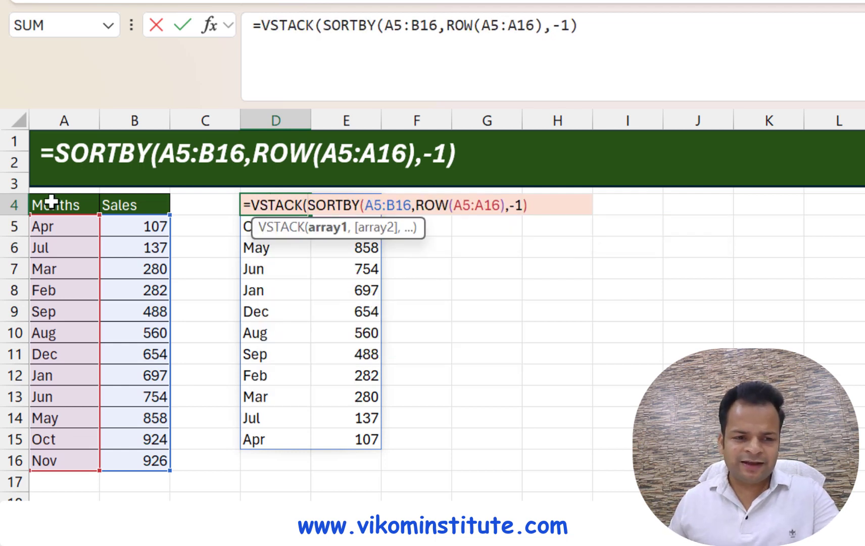
pyautogui.moveTo(58, 203); pyautogui.dragTo(107, 205)
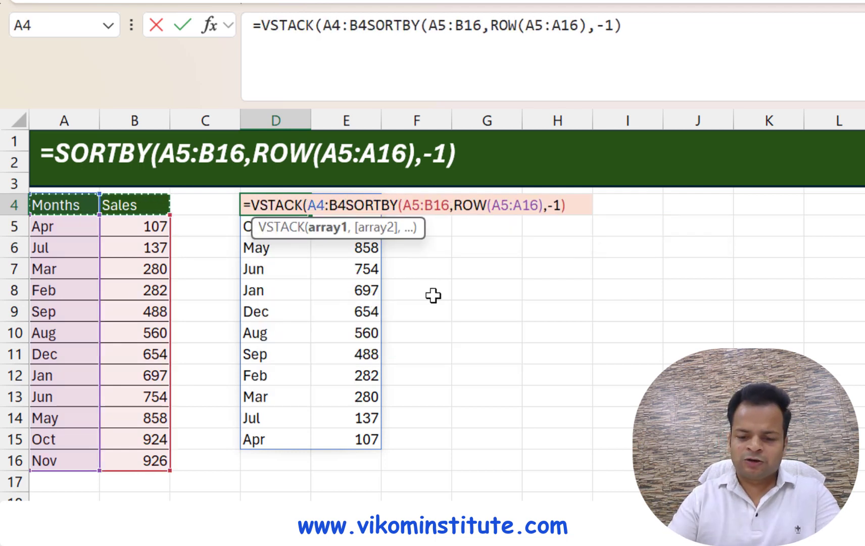
pyautogui.write(',-1')
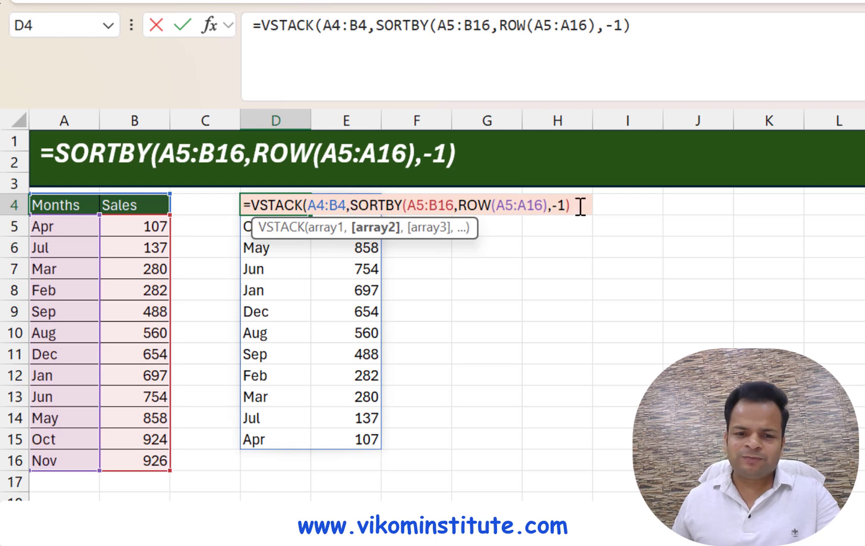
pyautogui.write(')')
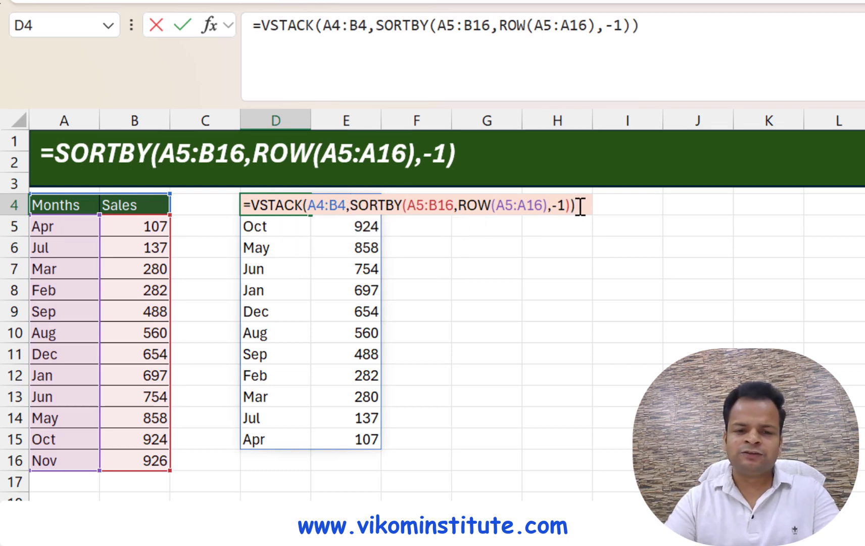
pyautogui.press('Return')
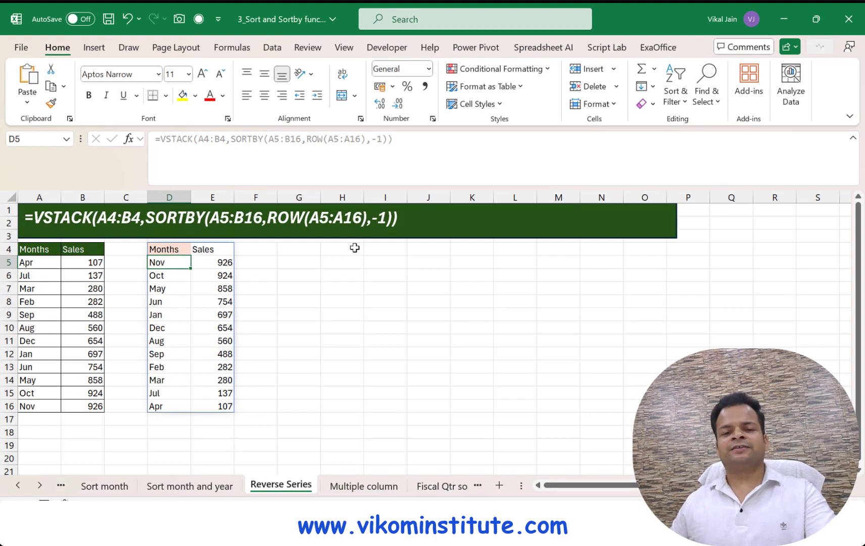
# - On the Multiple column sheet, start a SORTBY formula in G4 with the whole table A4:E17 as the array
pyautogui.click(376, 487)
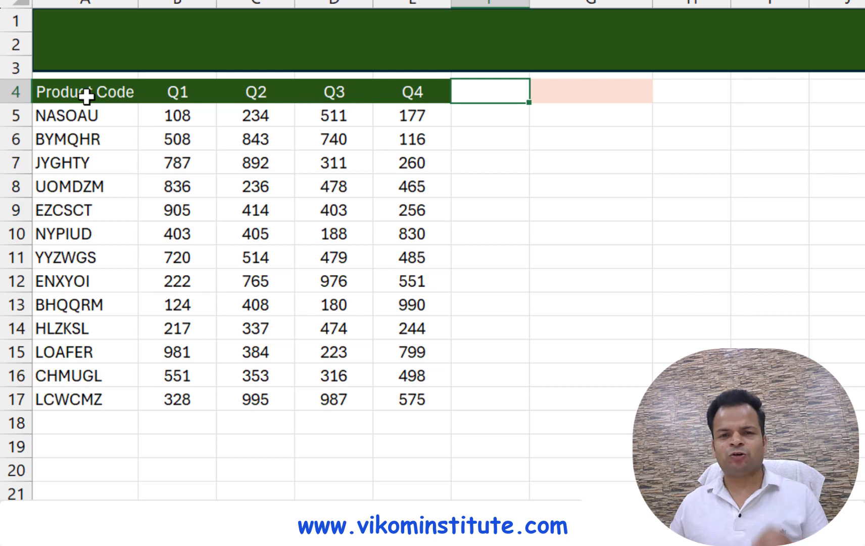
pyautogui.click(176, 90)
pyautogui.click(546, 96)
pyautogui.write('=sort')
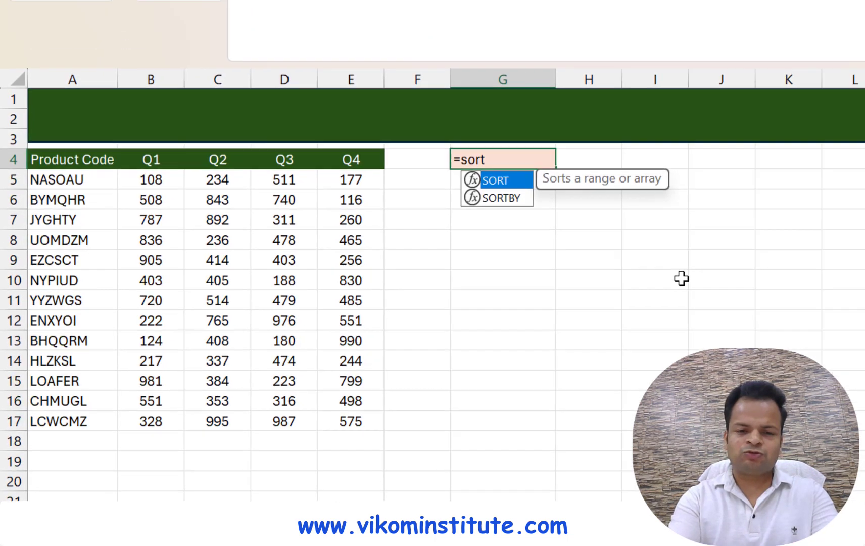
pyautogui.press('Down')
pyautogui.press('Tab')
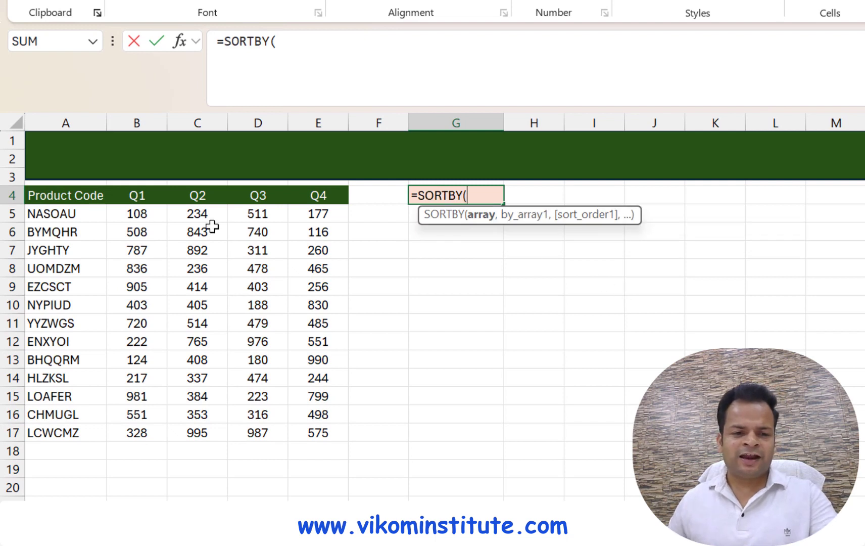
pyautogui.moveTo(63, 194); pyautogui.dragTo(305, 427)
pyautogui.write(',')
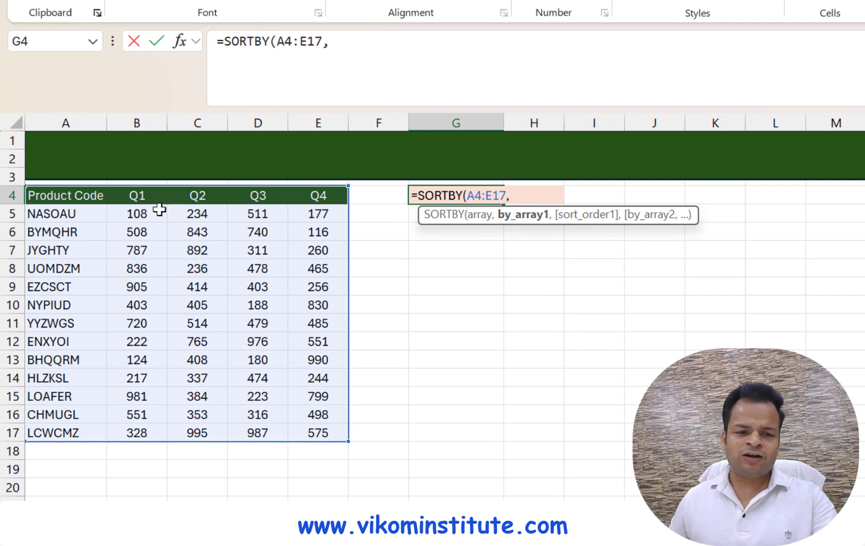
# - Change the G4 SORTBY array to A5:E17, add B5:B17 as the sort key, and enter the formula
pyautogui.click(480, 198)
pyautogui.press('BackSpace')
pyautogui.write('5')
pyautogui.click(537, 192)
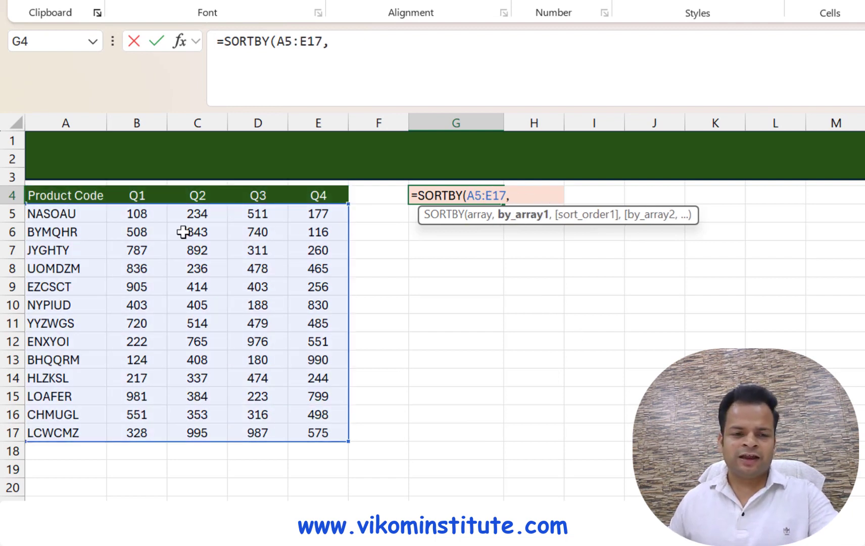
pyautogui.moveTo(144, 213); pyautogui.dragTo(146, 433)
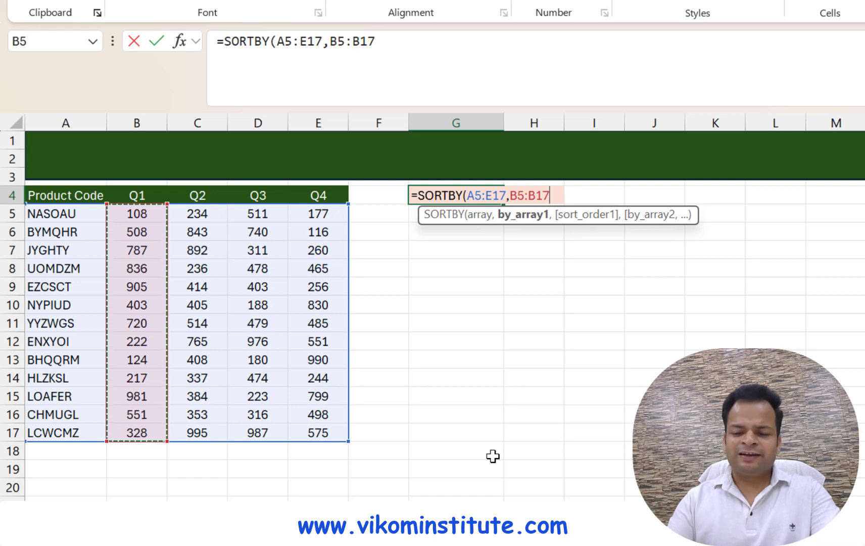
pyautogui.press('Return')
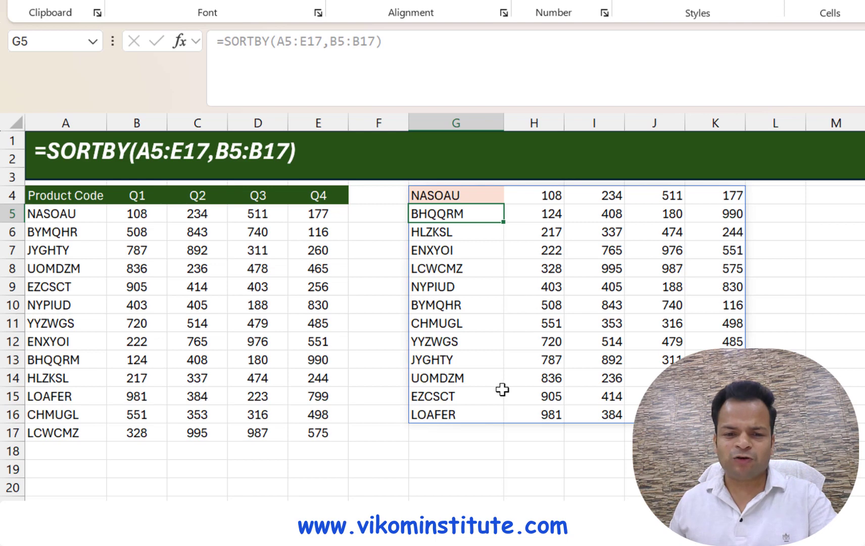
# - Wrap G4's formula in VSTACK with the headers A4:E4 as its first array, giving =VSTACK(A4:E4,SORTBY(A5:E17,B5:B17))
pyautogui.click(435, 183)
pyautogui.click(422, 195)
pyautogui.doubleClick(426, 197)
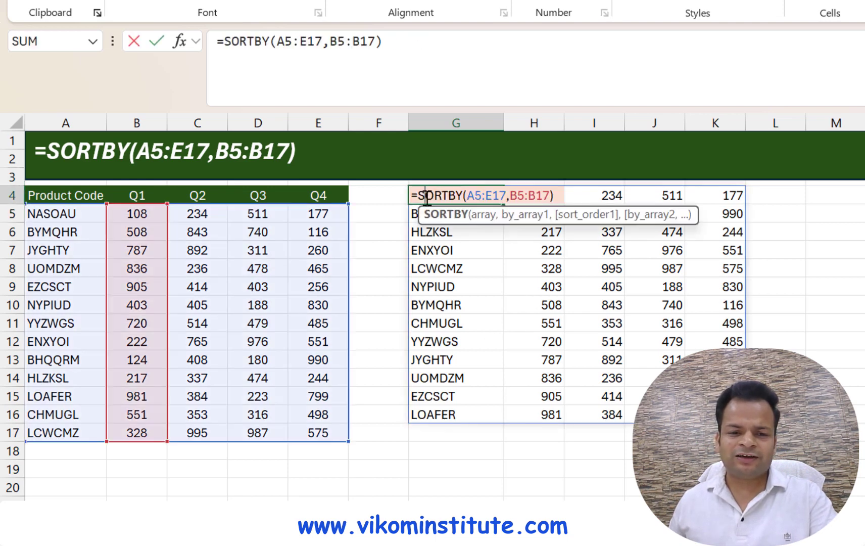
pyautogui.click(419, 195)
pyautogui.write('vst')
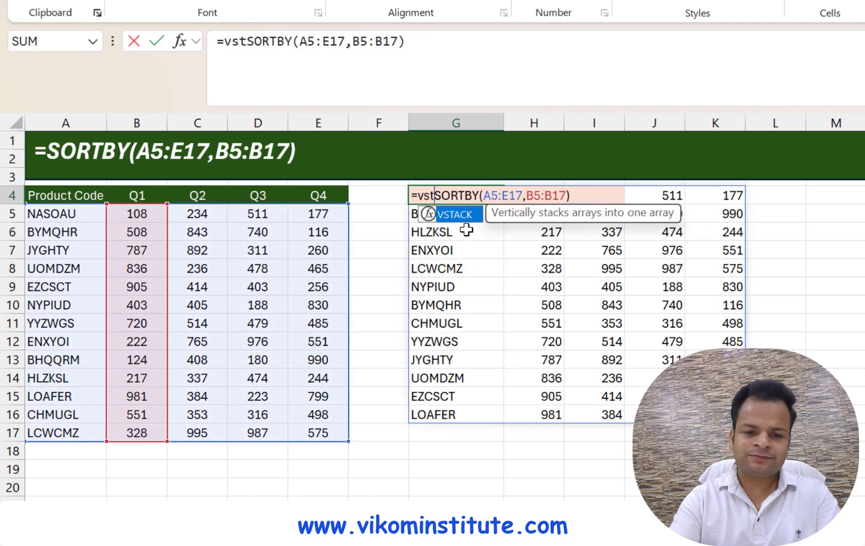
pyautogui.press('Tab')
pyautogui.moveTo(48, 195); pyautogui.dragTo(316, 198)
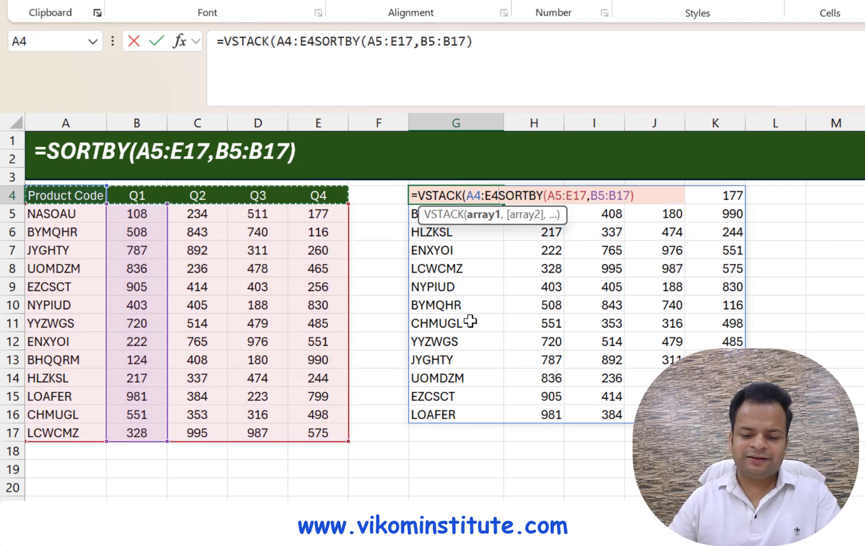
pyautogui.write(',')
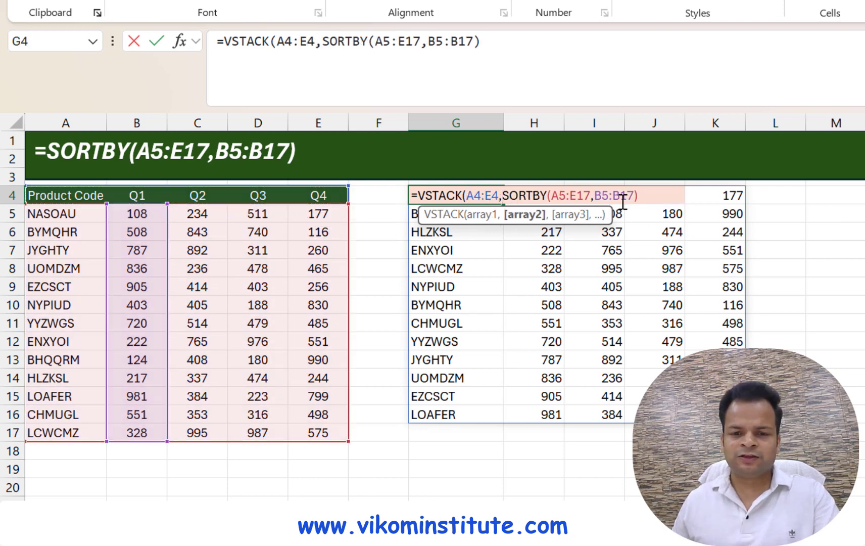
pyautogui.click(645, 197)
pyautogui.write(')')
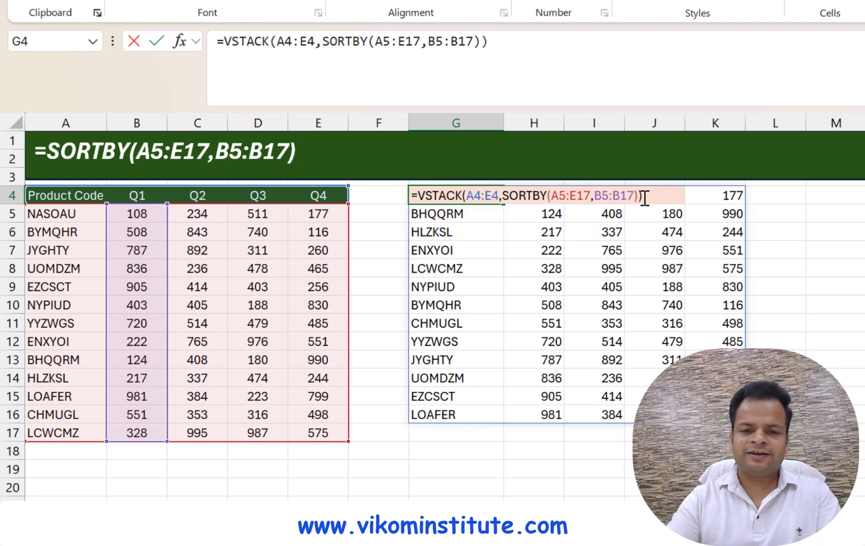
pyautogui.press('Return')
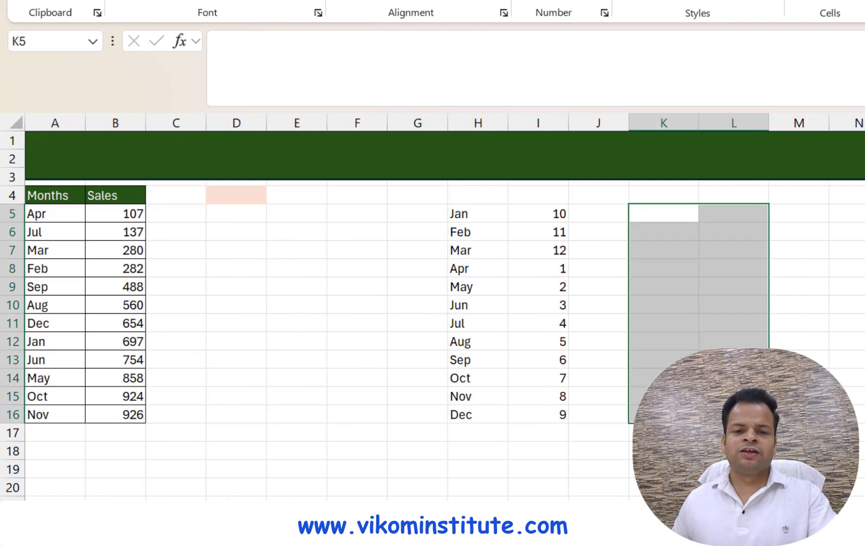
pyautogui.click(793, 288)
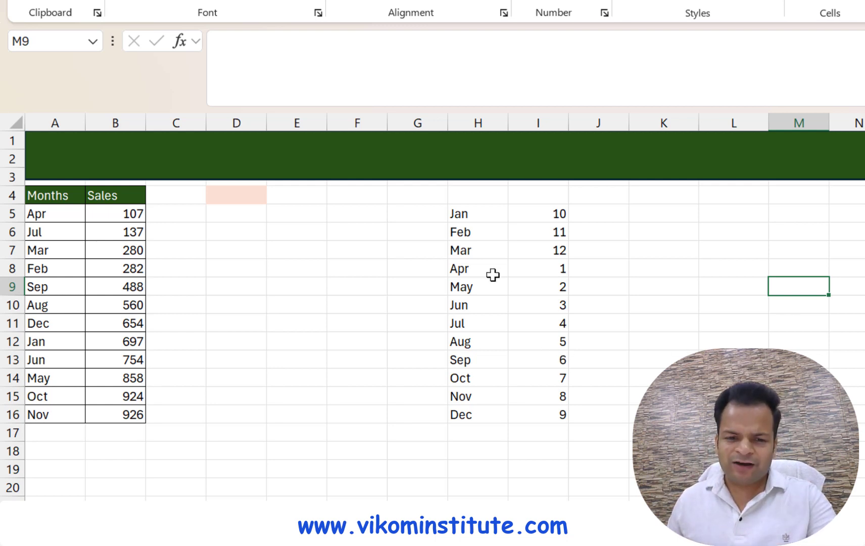
pyautogui.moveTo(484, 218); pyautogui.dragTo(492, 402)
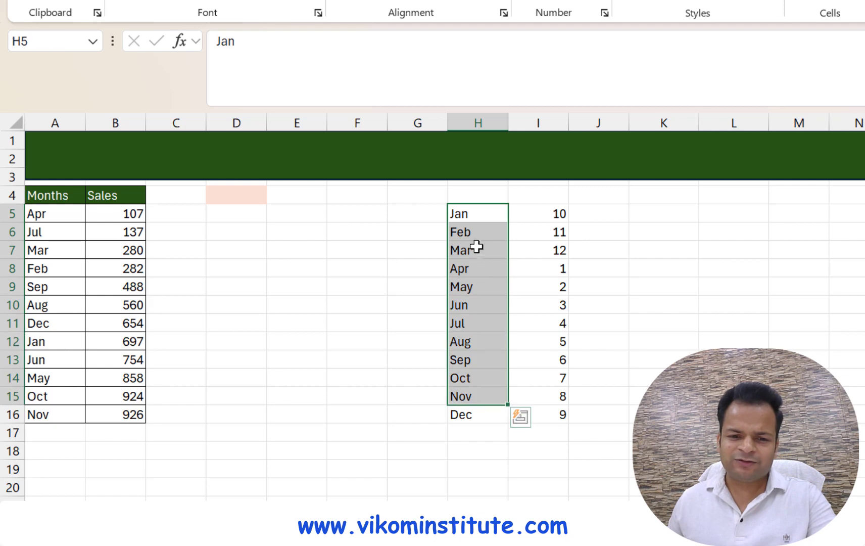
pyautogui.click(475, 271)
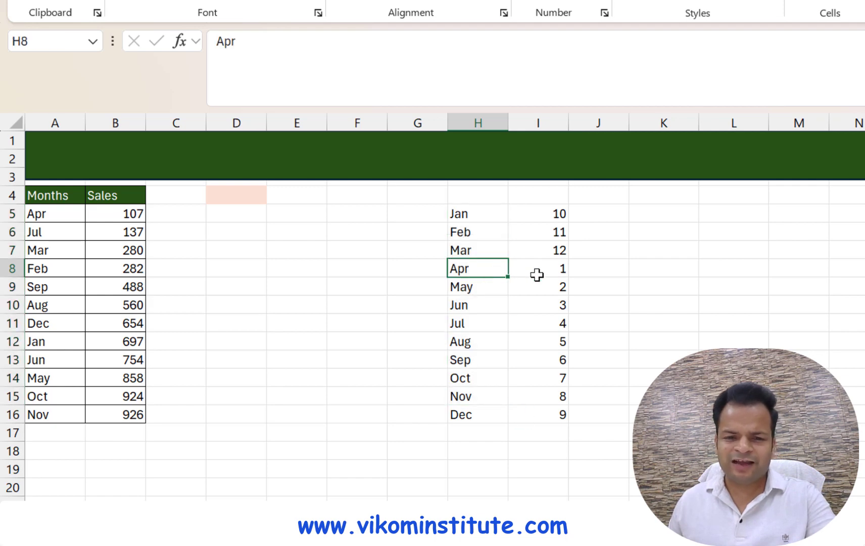
pyautogui.click(537, 273)
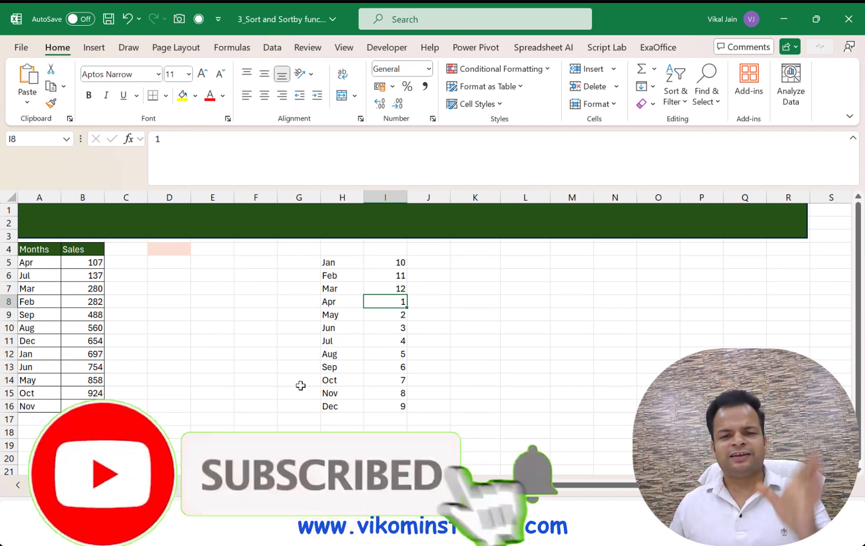
# - On the Fiscal Qtr sorting sheet, enter =(1&H5)+0 in K5 to turn the month name into a date serial
pyautogui.click(471, 262)
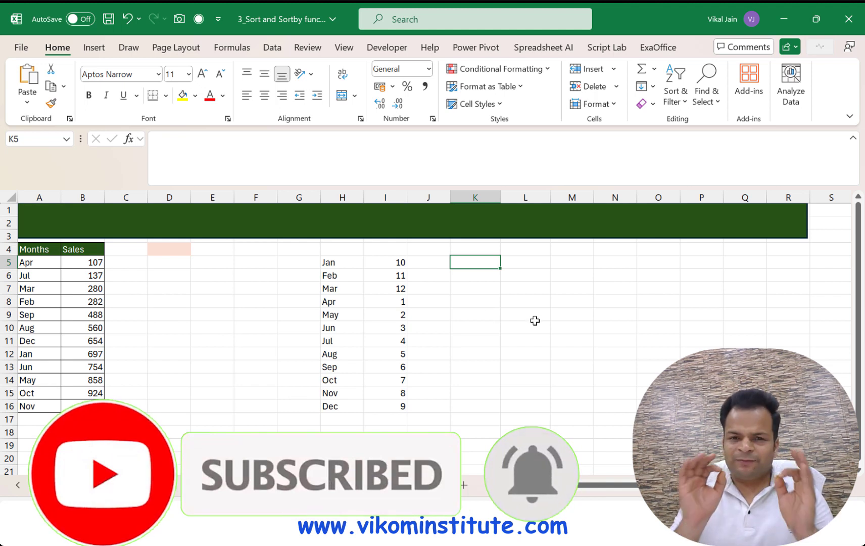
pyautogui.write('=')
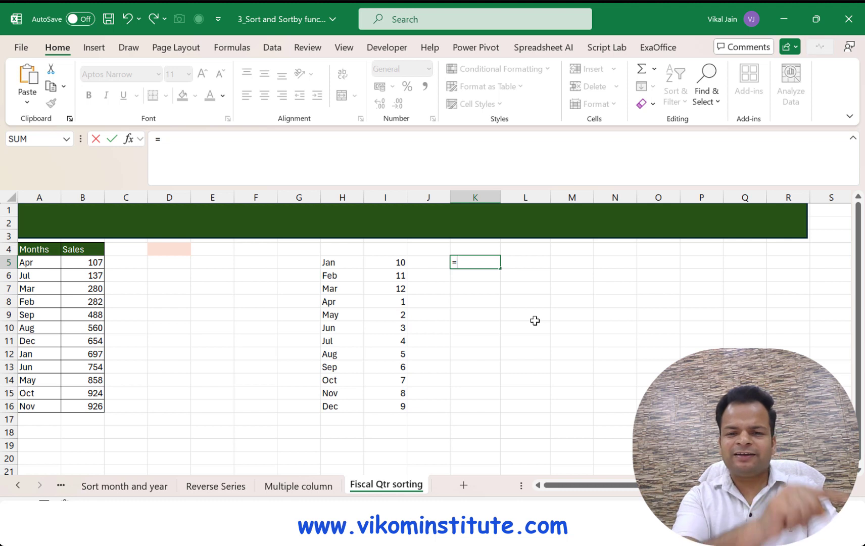
pyautogui.write('1')
pyautogui.click(349, 265)
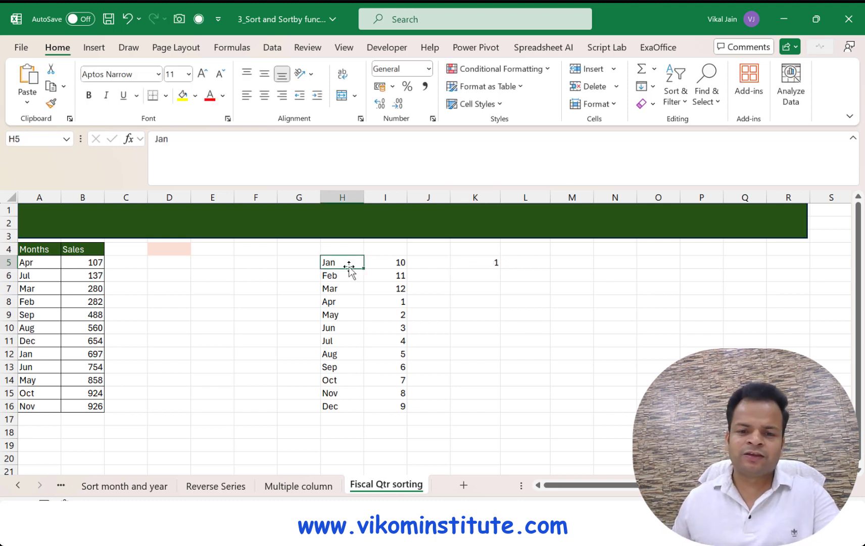
pyautogui.doubleClick(477, 260)
pyautogui.write('&')
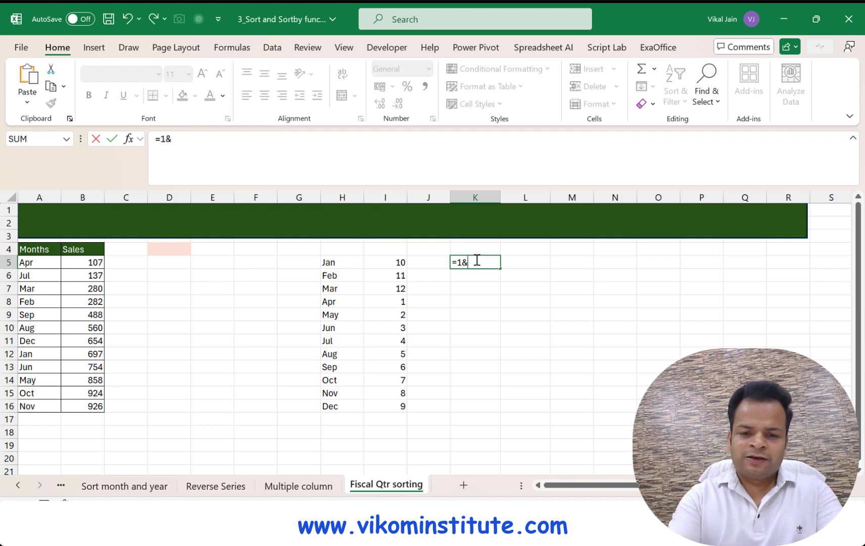
pyautogui.click(351, 265)
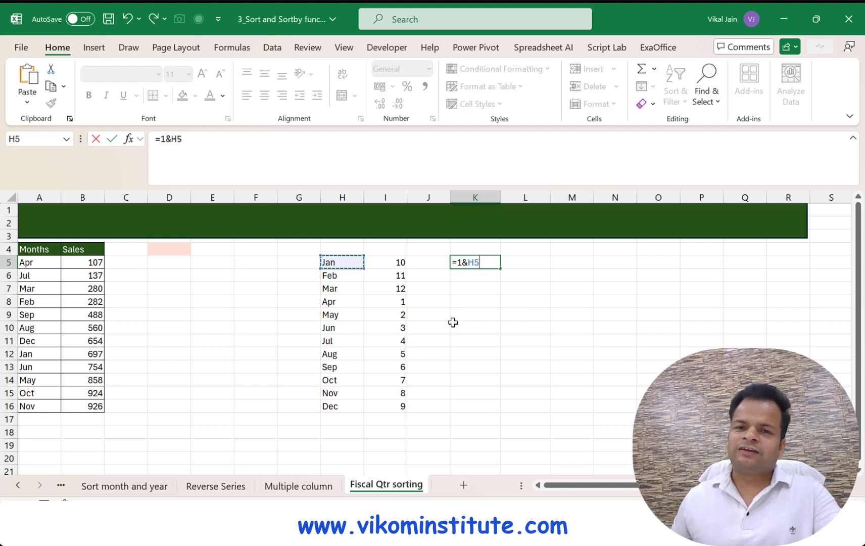
pyautogui.click(457, 262)
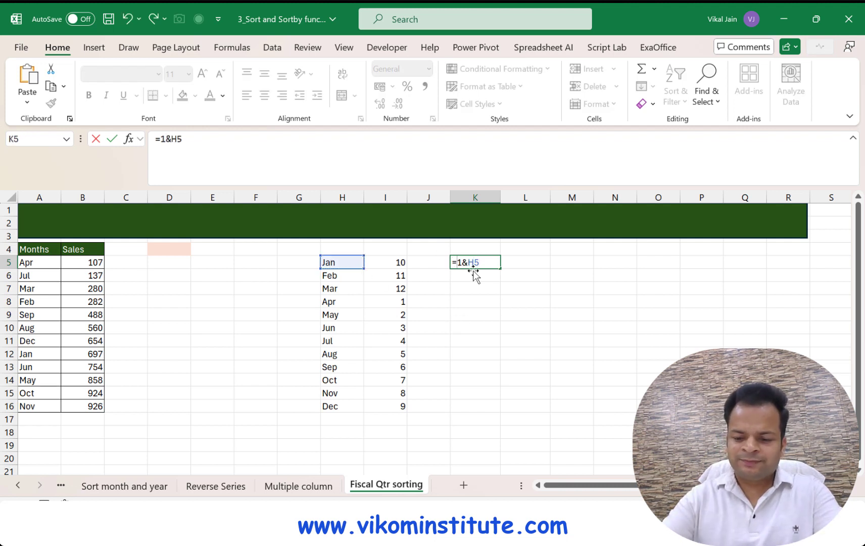
pyautogui.write('(')
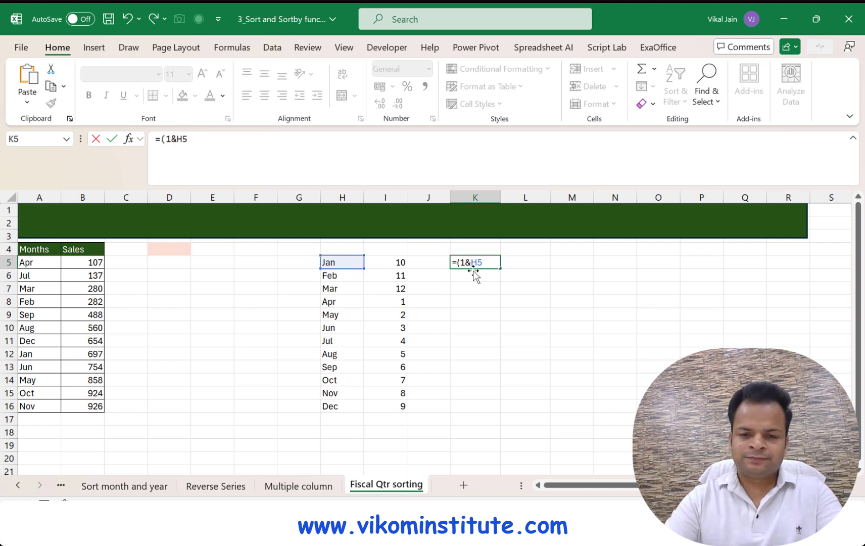
pyautogui.write(')+0')
pyautogui.press('Return')
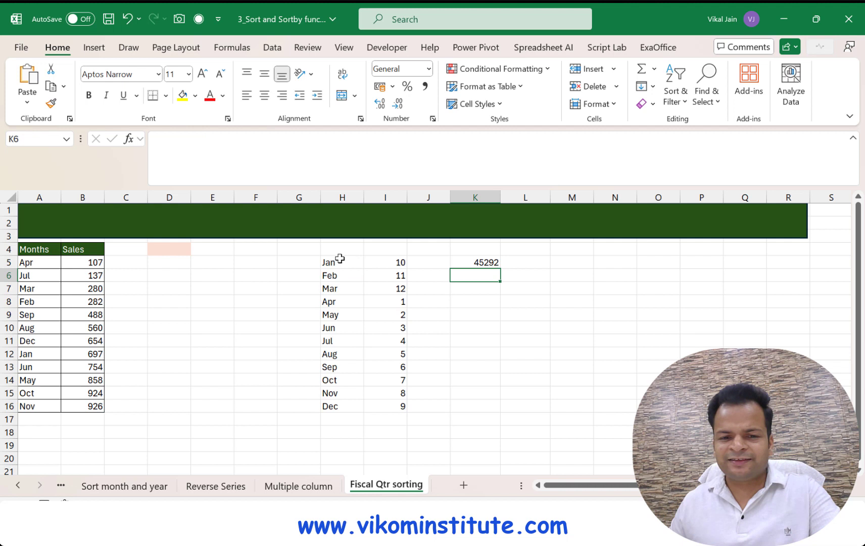
# - Format K5 as Short Date and fill its formula down to K16
pyautogui.click(469, 259)
pyautogui.click(413, 70)
pyautogui.write('Short Date')
pyautogui.press('Return')
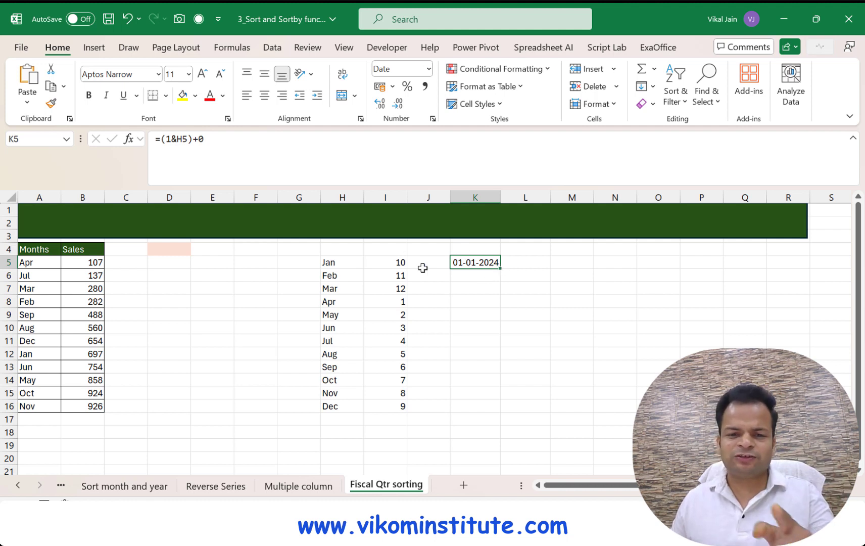
pyautogui.moveTo(499, 288); pyautogui.dragTo(481, 411)
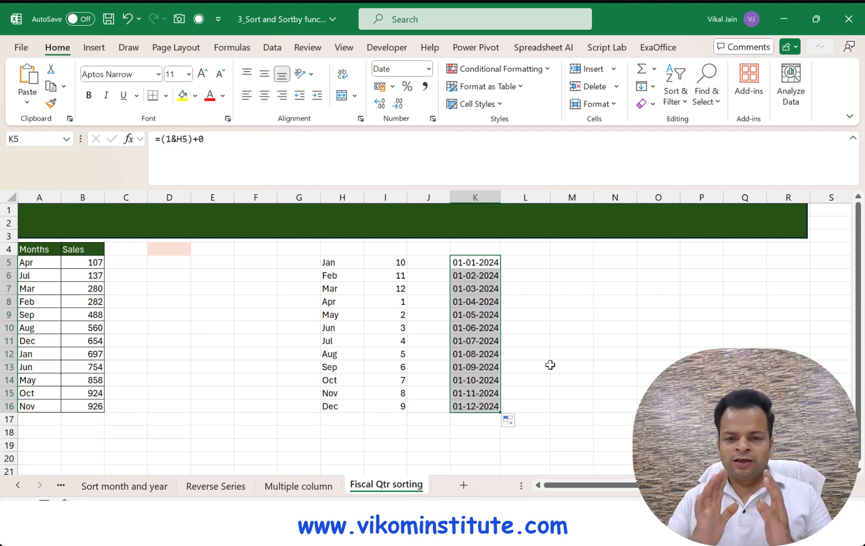
# - Add the MONTH function to K5's formula, making it =MONTH(1&H5)+0, and accept the suggested formula correction
pyautogui.press('F2')
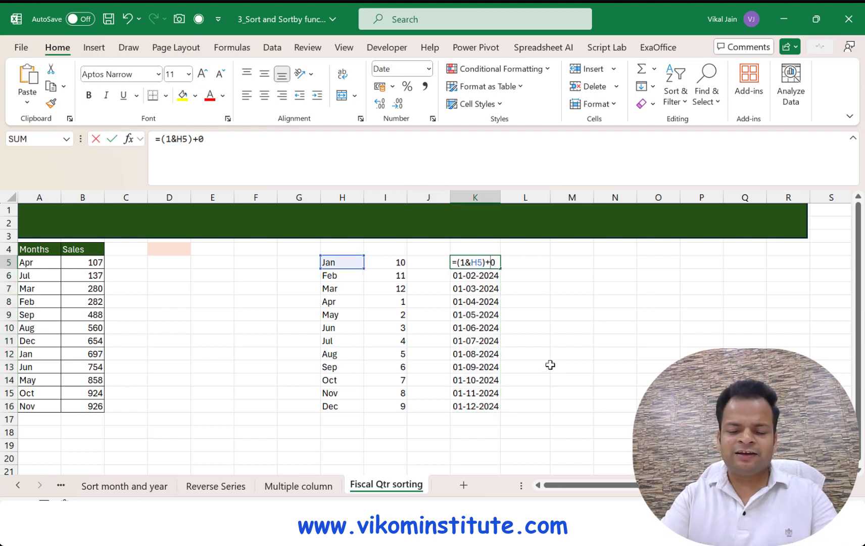
pyautogui.write('MONTH')
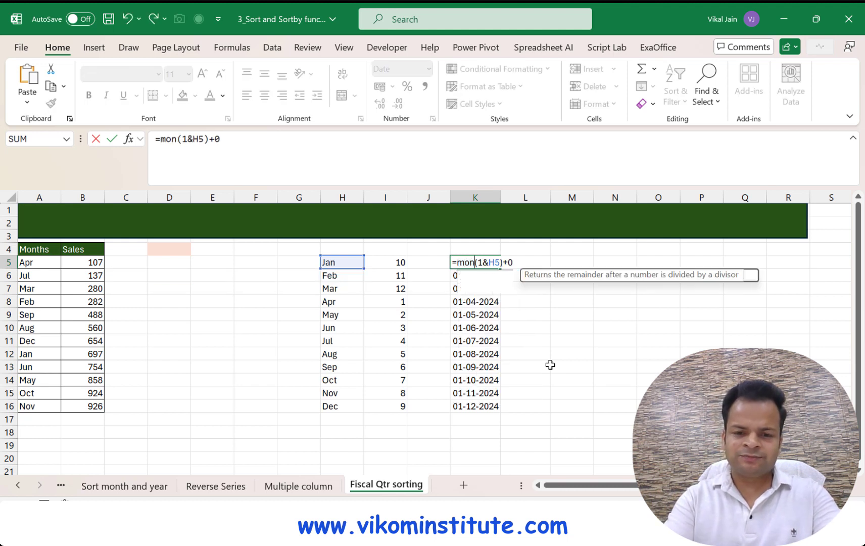
pyautogui.click(532, 263)
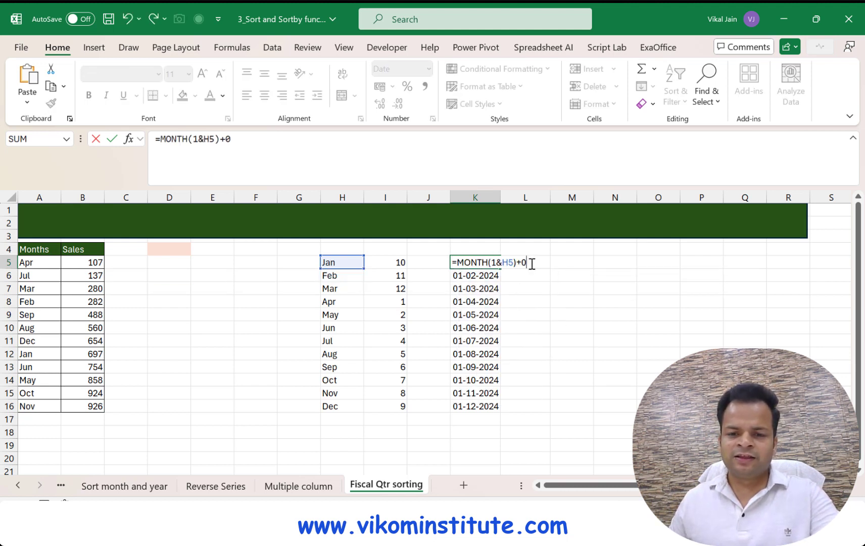
pyautogui.press('Return')
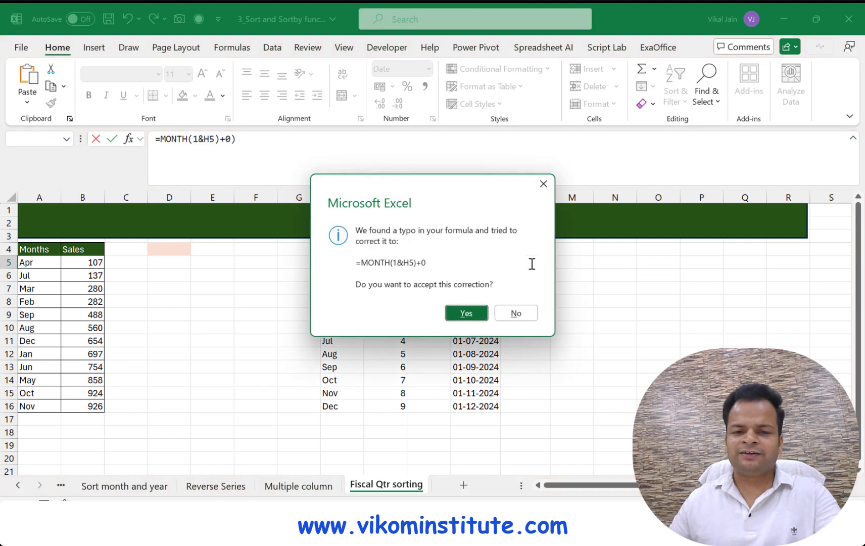
pyautogui.press('Return')
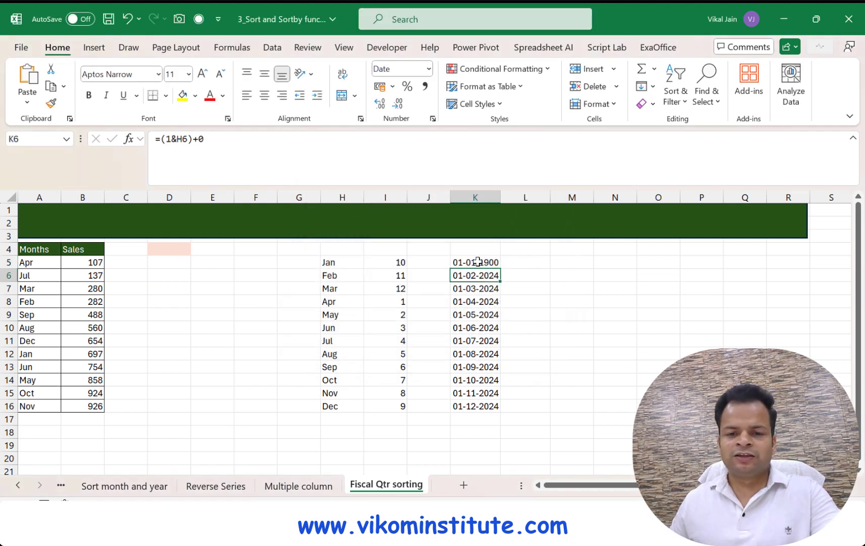
# - Set K5's number format to General and fill the MONTH formula down to K16
pyautogui.click(399, 67)
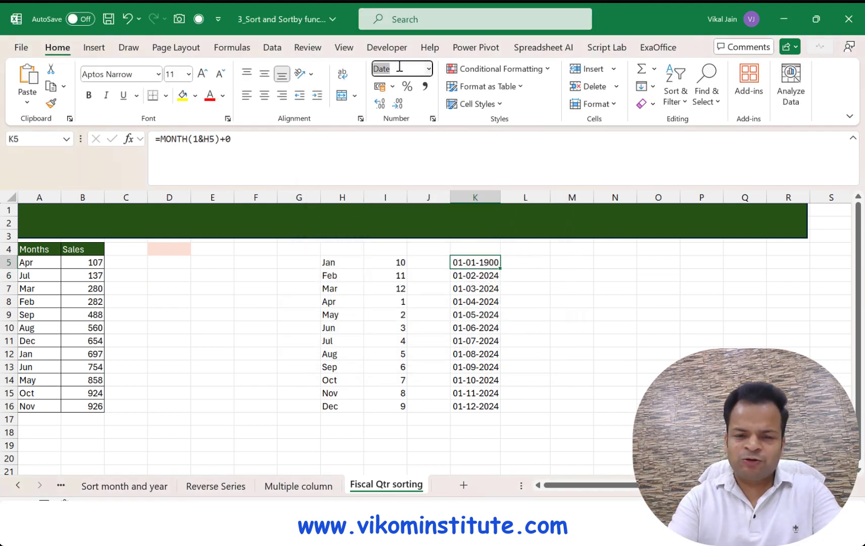
pyautogui.write('General')
pyautogui.press('Return')
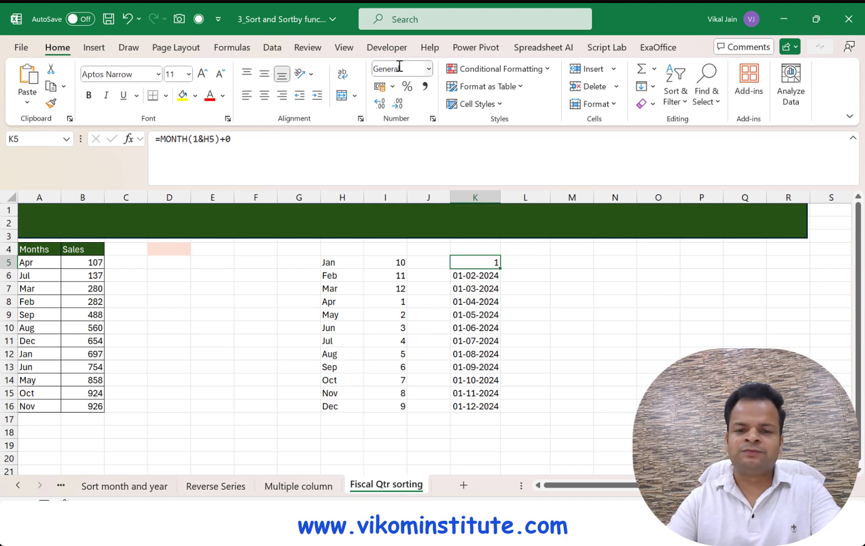
pyautogui.click(333, 263)
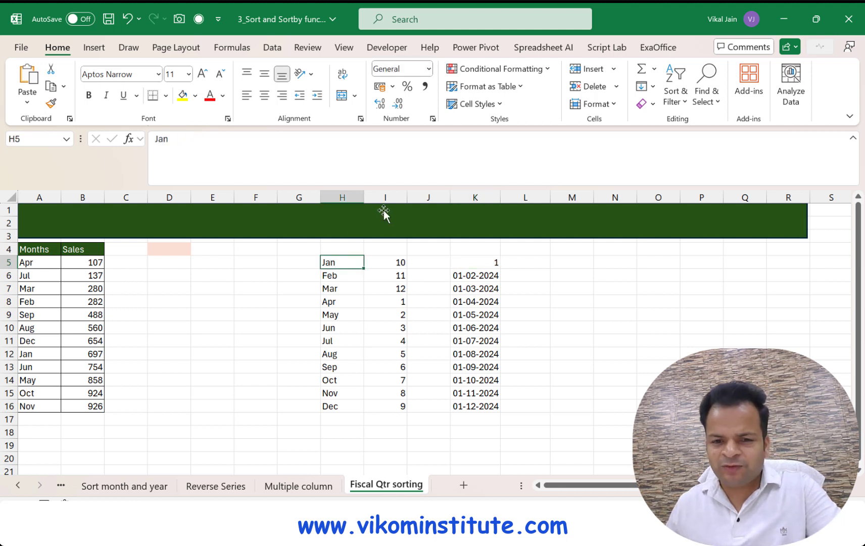
pyautogui.click(487, 261)
pyautogui.moveTo(501, 271); pyautogui.dragTo(502, 411)
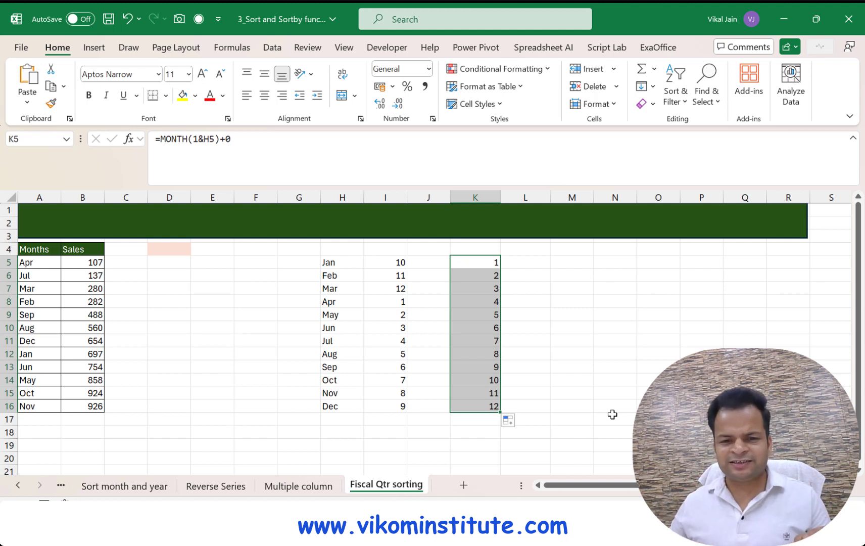
pyautogui.click(537, 351)
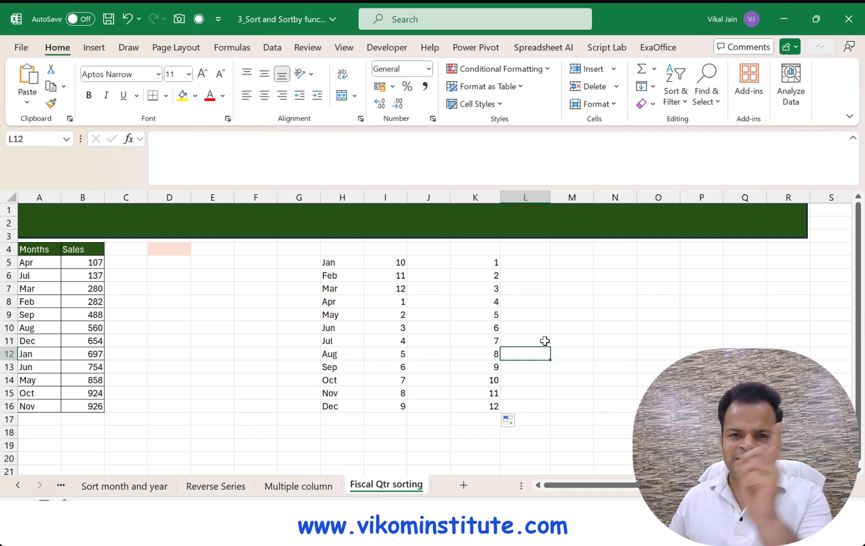
pyautogui.moveTo(492, 263); pyautogui.dragTo(494, 291)
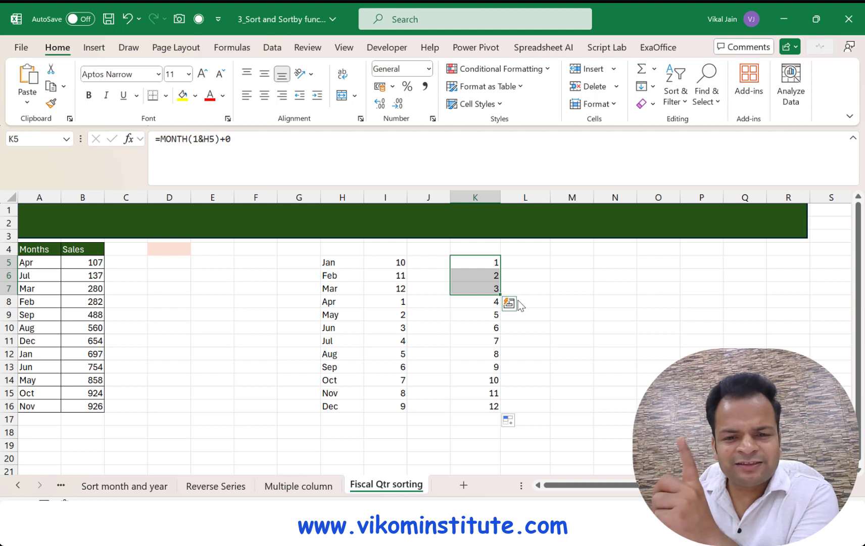
pyautogui.click(484, 264)
pyautogui.click(483, 275)
pyautogui.click(484, 290)
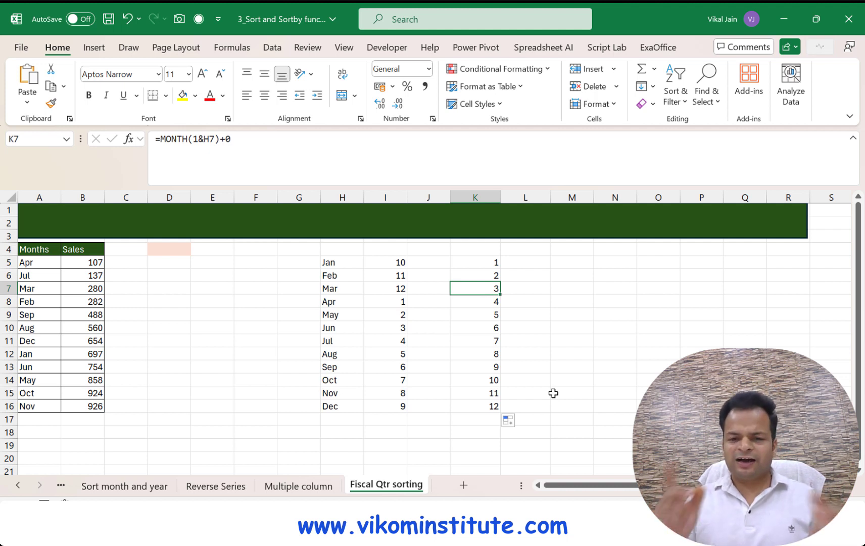
pyautogui.press('Up')
pyautogui.press('Up')
pyautogui.press('Right')
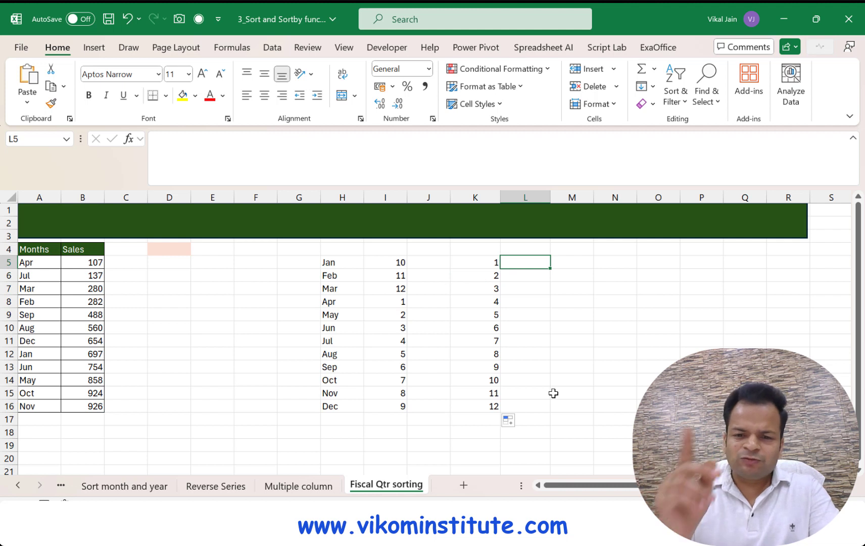
pyautogui.write('=')
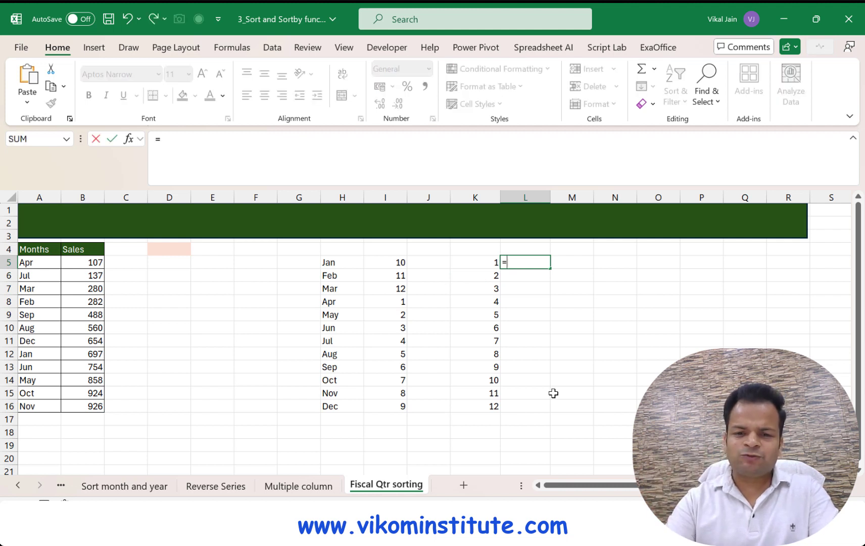
pyautogui.press('Escape')
pyautogui.press('Left')
pyautogui.press('F2')
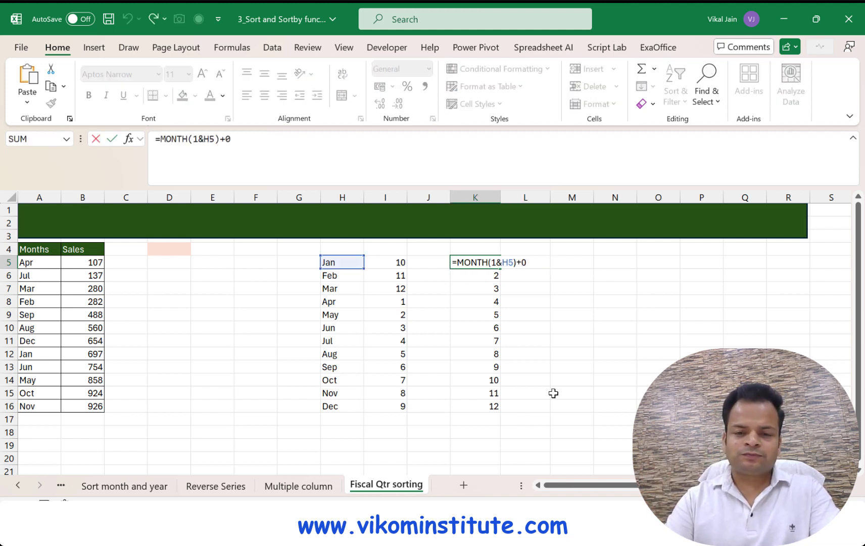
pyautogui.press('Escape')
pyautogui.press('Right')
pyautogui.write('=swt')
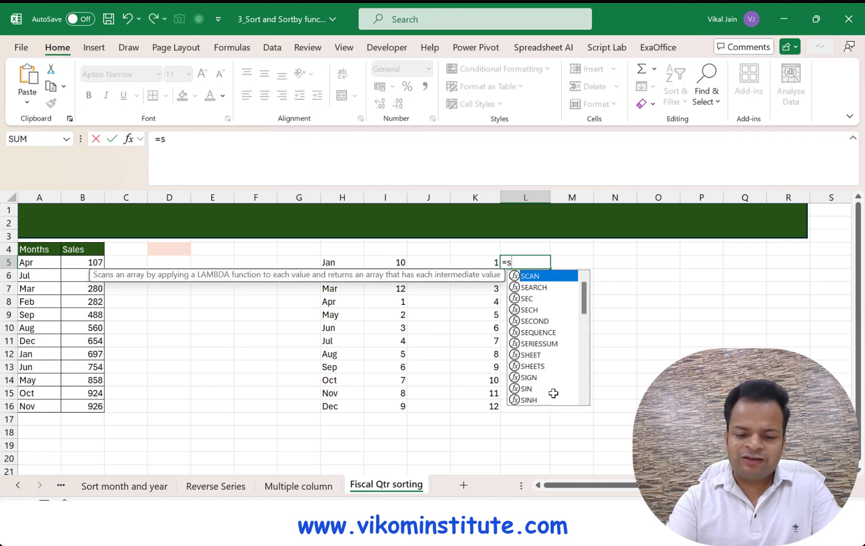
pyautogui.press('Escape')
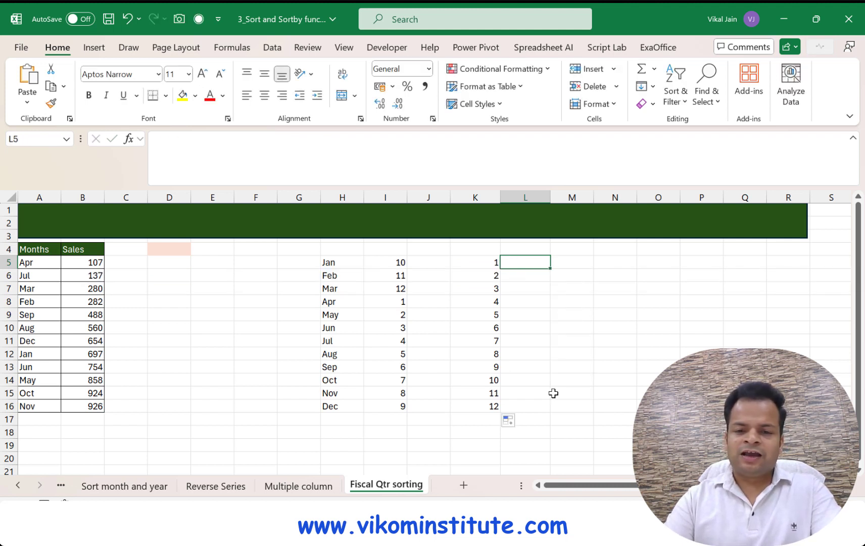
# - Copy the text of K5's MONTH formula without its equals sign, leaving the cell unchanged
pyautogui.press('Left')
pyautogui.press('F2')
pyautogui.hotkey('shift', 'Home')
pyautogui.hotkey('shift', 'Right')
pyautogui.hotkey('ctrl', 'c')
pyautogui.press('Escape')
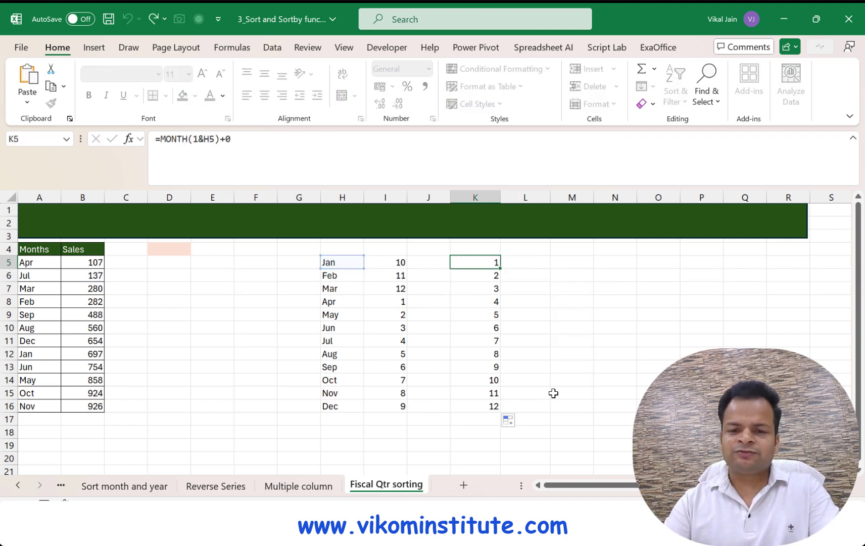
# - Start a SWITCH formula in L5 with the copied MONTH(1&H5)+0 as its expression
pyautogui.press('Right')
pyautogui.write('=sw')
pyautogui.press('Tab')
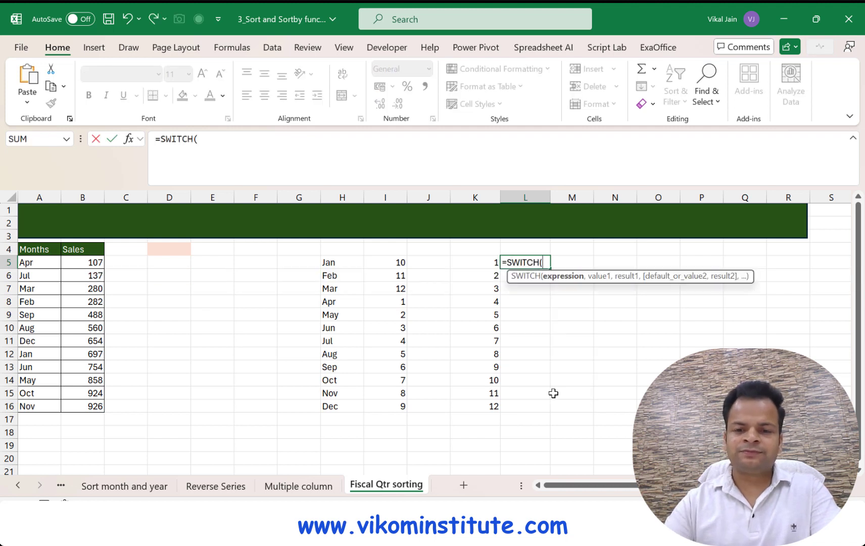
pyautogui.hotkey('ctrl', 'v')
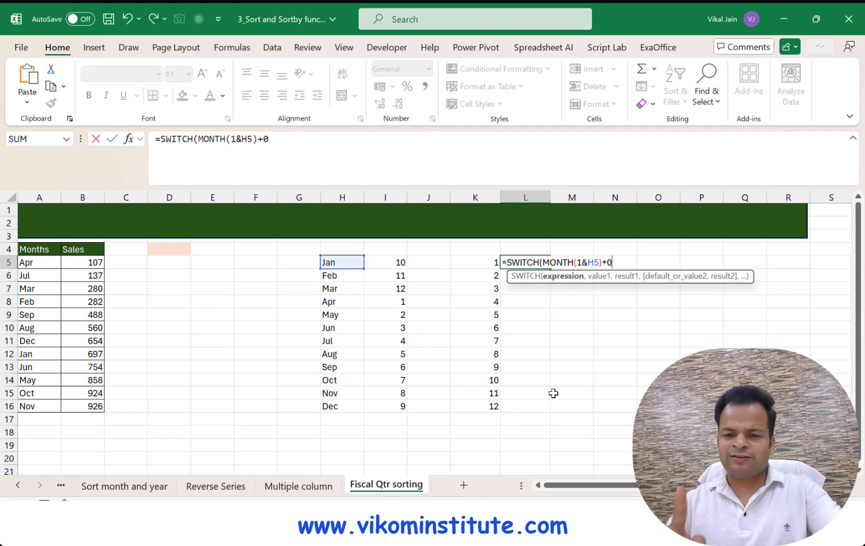
pyautogui.write(',')
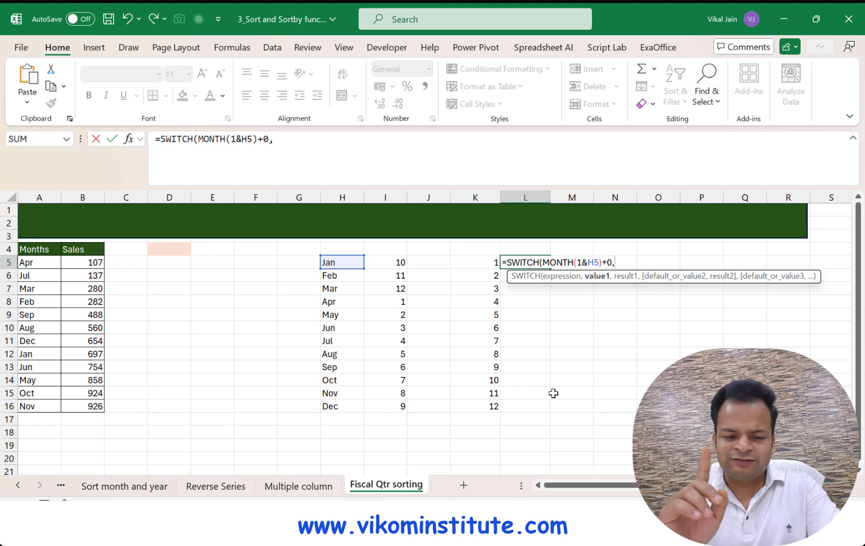
# - Add value and result pairs to the SWITCH formula that map 1 to 13, 2 to 14 and 3 to 15
pyautogui.write('1,13')
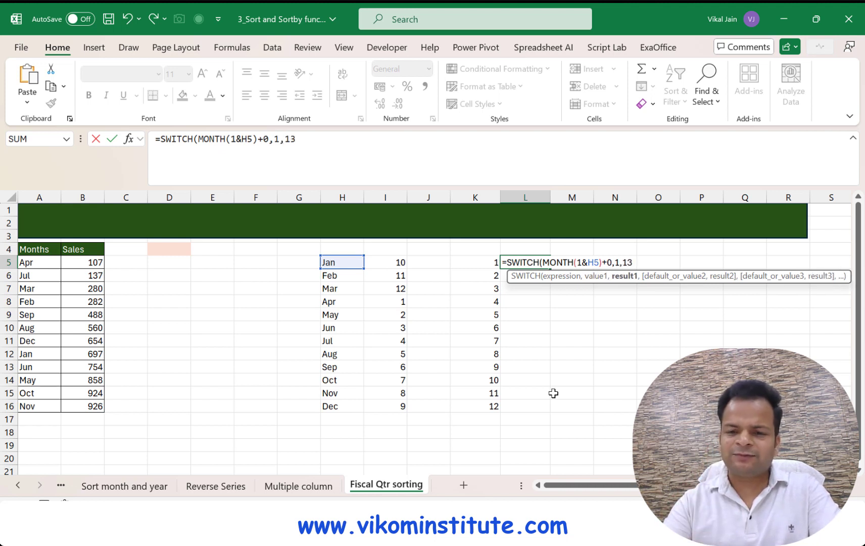
pyautogui.write(',')
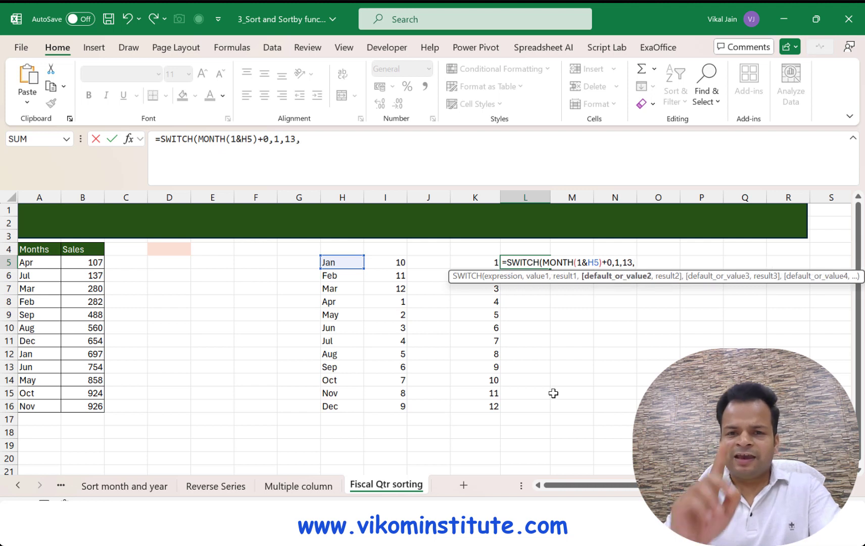
pyautogui.write('2,')
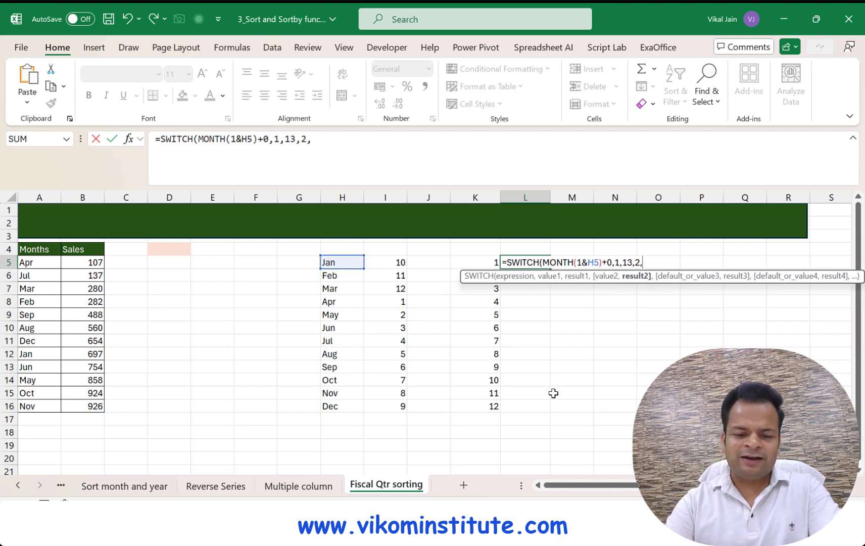
pyautogui.write('14,')
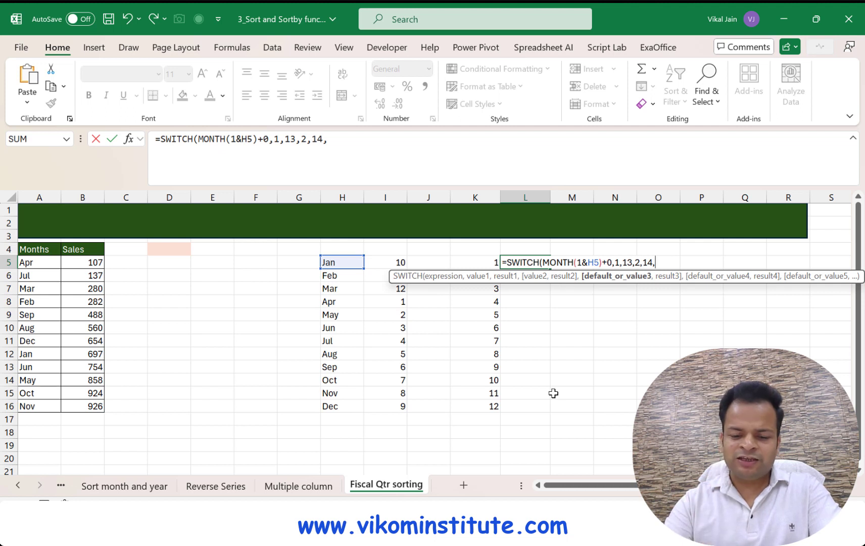
pyautogui.write('3,')
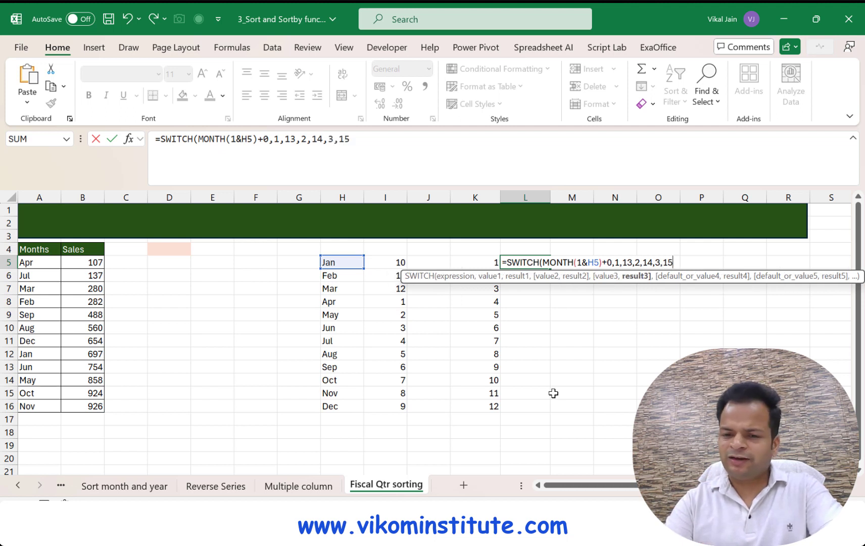
pyautogui.write('15')
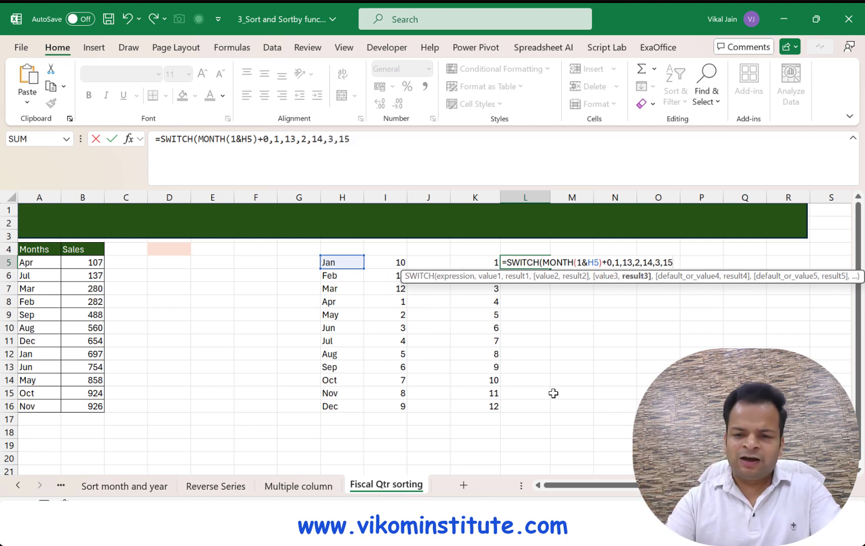
# - Finish the SWITCH formula with MONTH(1&H5)+0 as the default and fill it down from L5 to L16
pyautogui.write(',')
pyautogui.hotkey('ctrl', 'v')
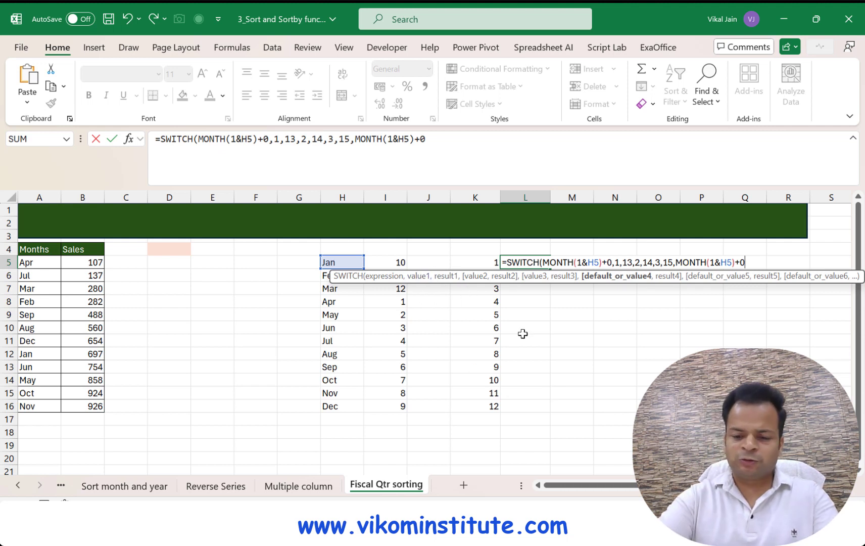
pyautogui.press('Return')
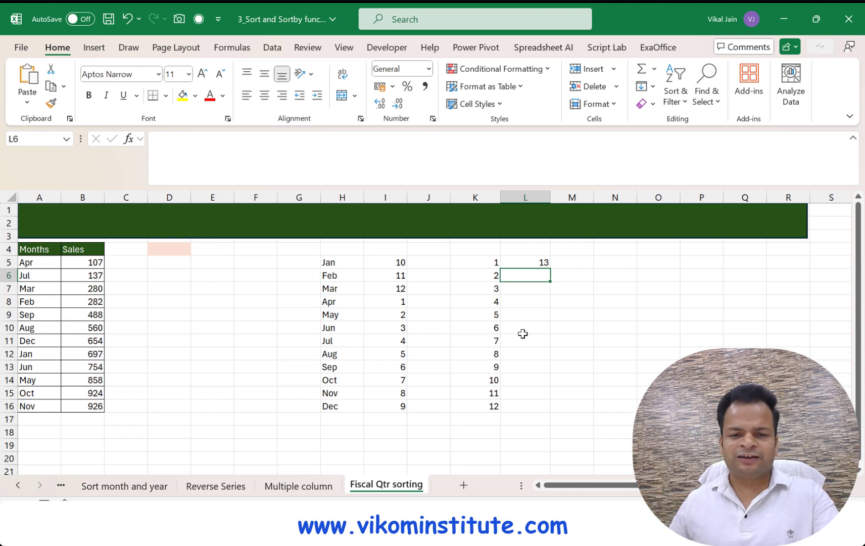
pyautogui.click(537, 263)
pyautogui.moveTo(549, 268); pyautogui.dragTo(555, 412)
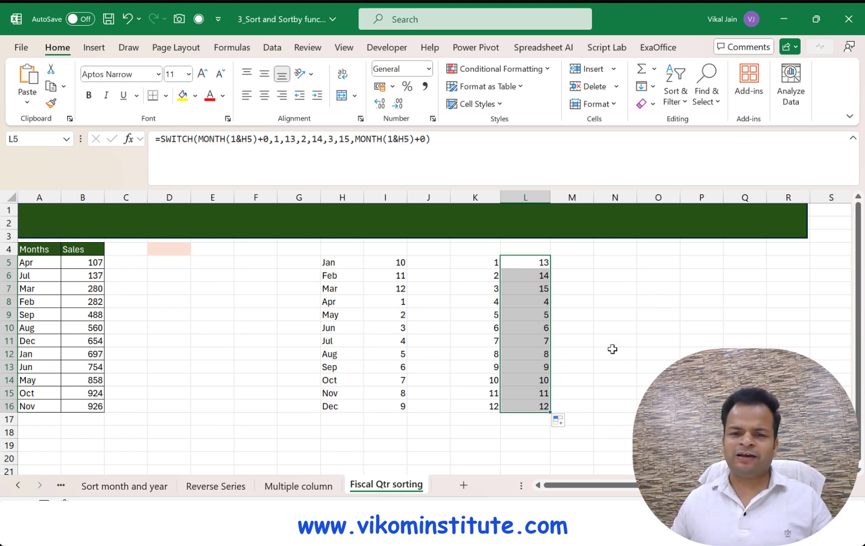
# - Copy the full text of the SWITCH formula in L5 and leave the cell unchanged
pyautogui.doubleClick(527, 262)
pyautogui.moveTo(751, 264); pyautogui.dragTo(502, 263)
pyautogui.hotkey('ctrl', 'c')
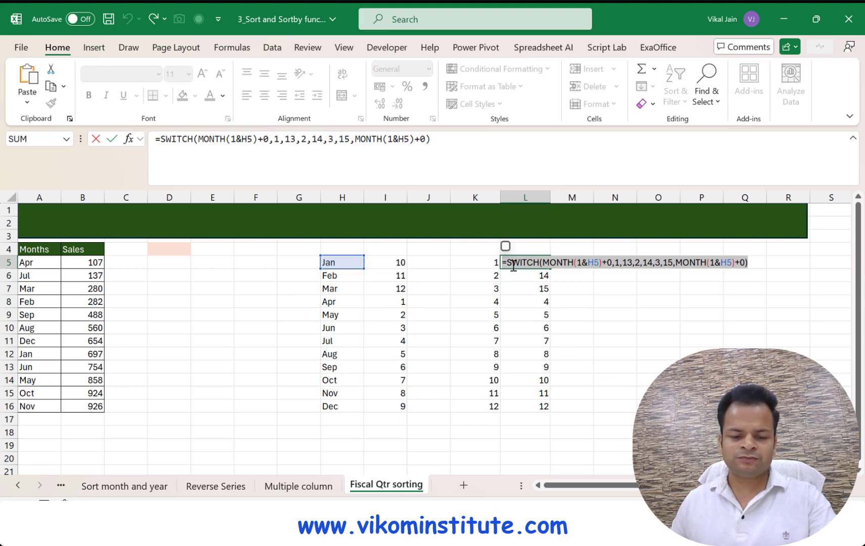
pyautogui.press('Escape')
# - Start a SORTBY formula in D4 on A4:B16 and insert the copied SWITCH formula, without its equals sign, as the sort-by array
pyautogui.click(170, 250)
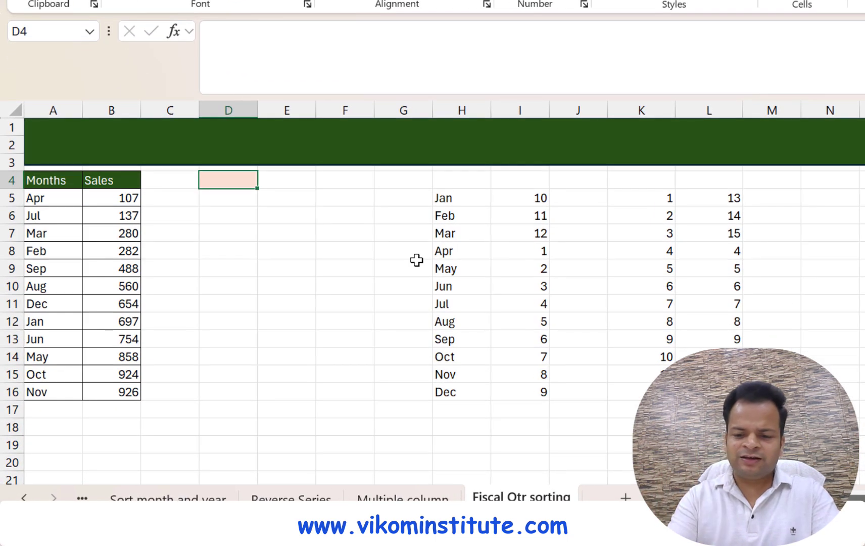
pyautogui.write('=sort')
pyautogui.press('Down')
pyautogui.press('Tab')
pyautogui.moveTo(63, 178); pyautogui.dragTo(100, 391)
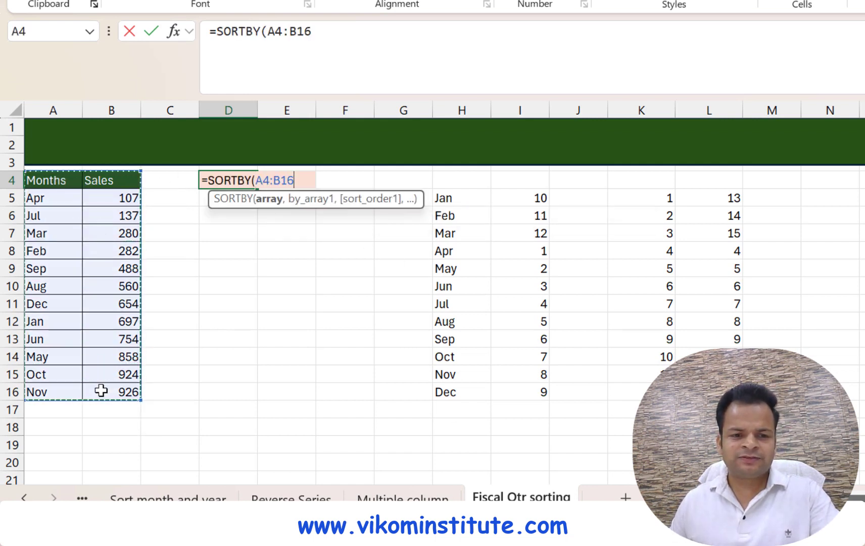
pyautogui.write(',')
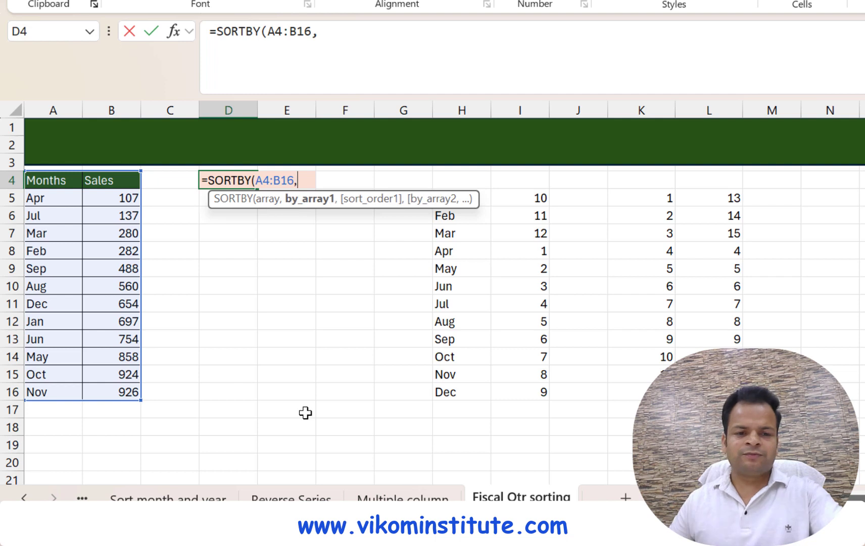
pyautogui.hotkey('ctrl', 'v')
pyautogui.click(303, 180)
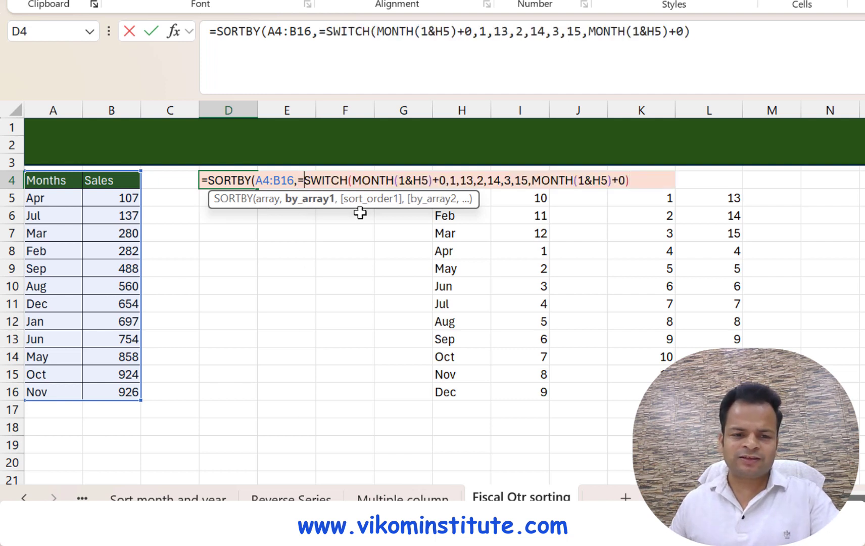
pyautogui.press('BackSpace')
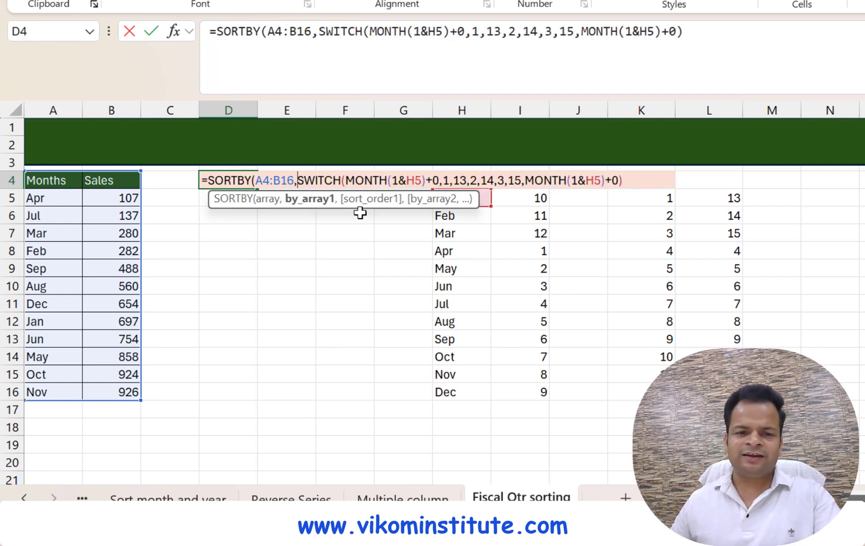
# - Change the SORTBY array to A5:B16 so that it leaves out the header row
pyautogui.moveTo(422, 182); pyautogui.dragTo(406, 181)
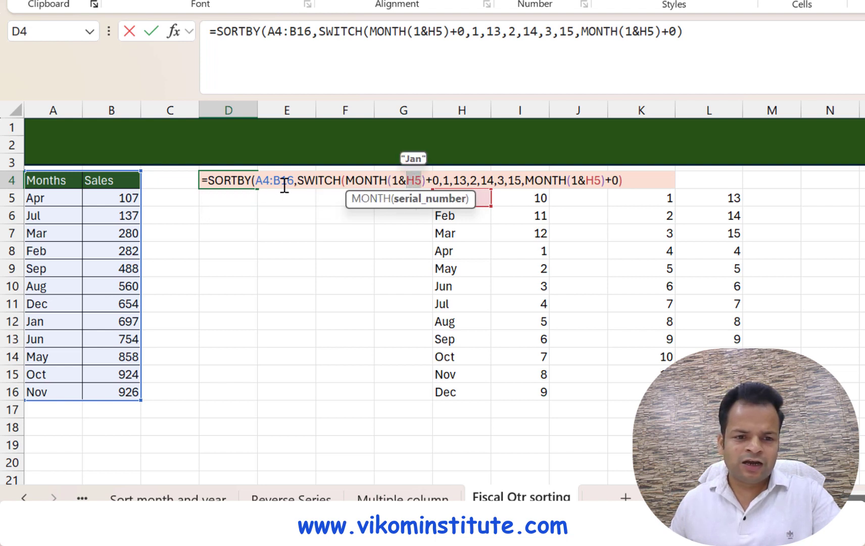
pyautogui.click(269, 181)
pyautogui.press('BackSpace')
pyautogui.write('5')
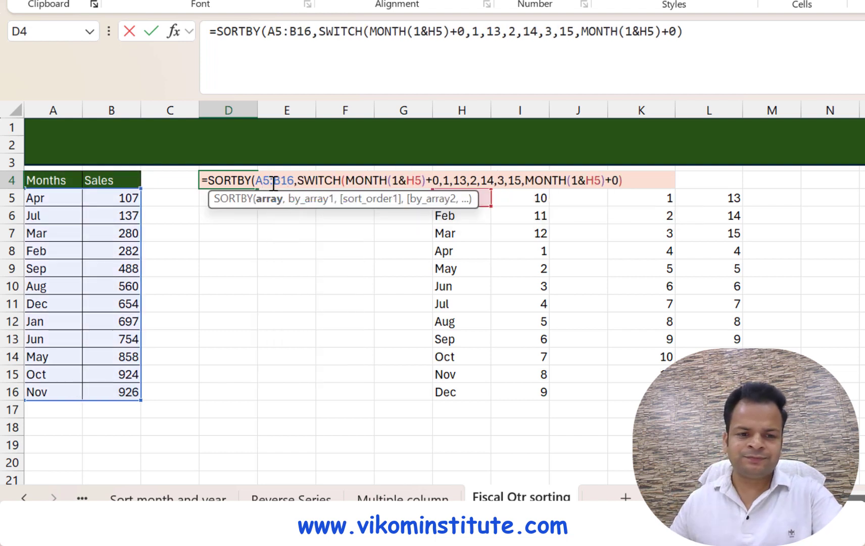
# - Replace both H5 references in the D4 formula with A5:A16, add the closing parenthesis and enter the formula
pyautogui.doubleClick(412, 182)
pyautogui.moveTo(53, 199); pyautogui.dragTo(54, 380)
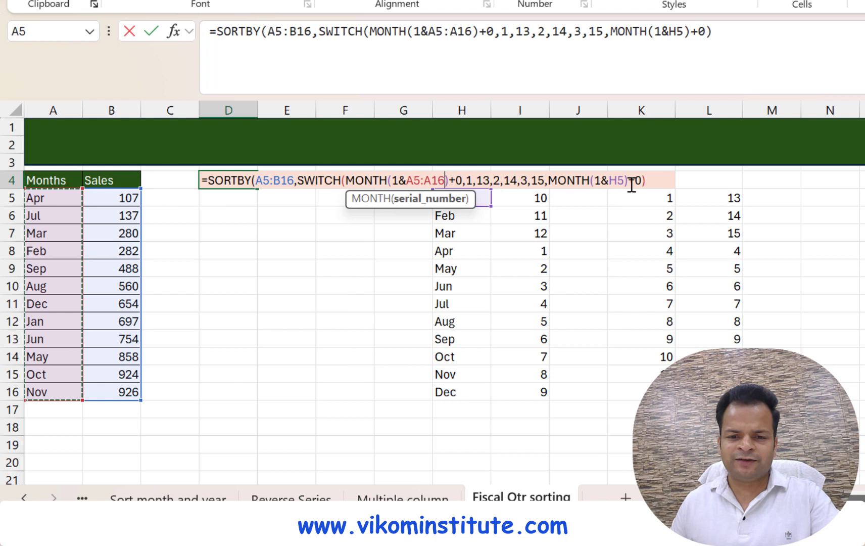
pyautogui.moveTo(625, 180); pyautogui.dragTo(609, 182)
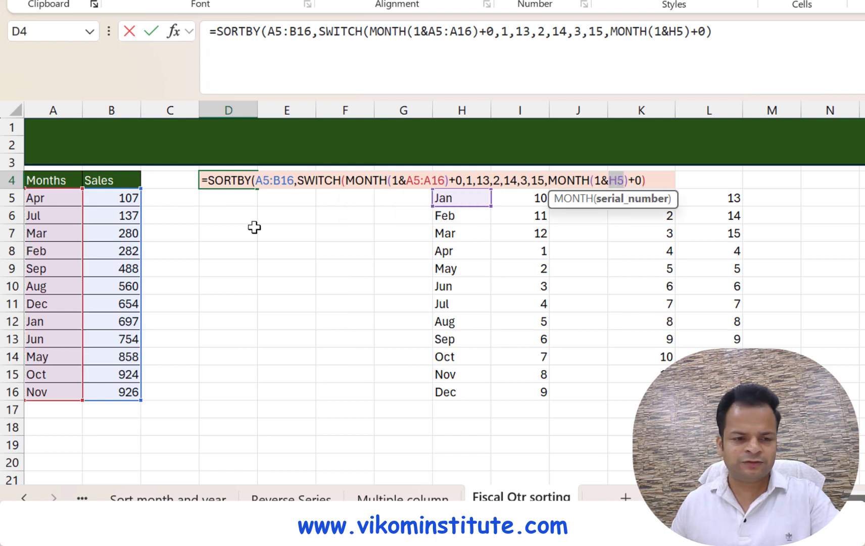
pyautogui.moveTo(43, 197); pyautogui.dragTo(53, 397)
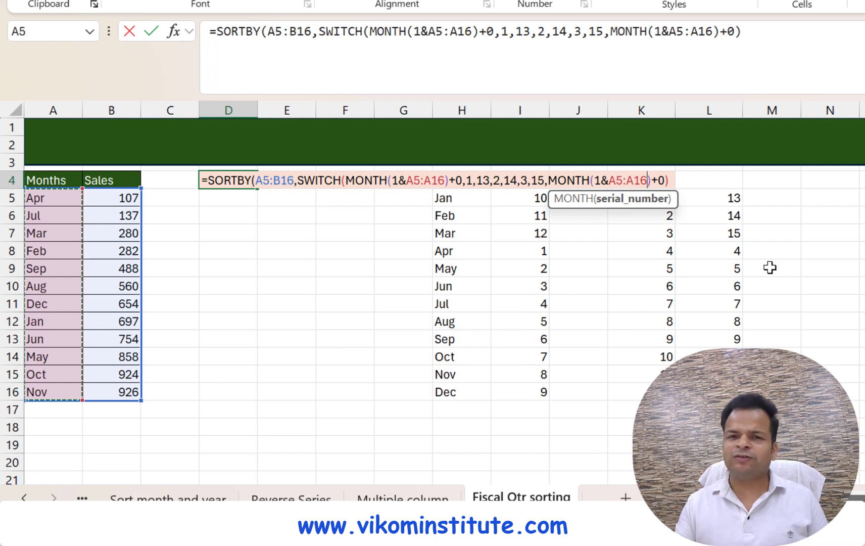
pyautogui.click(671, 181)
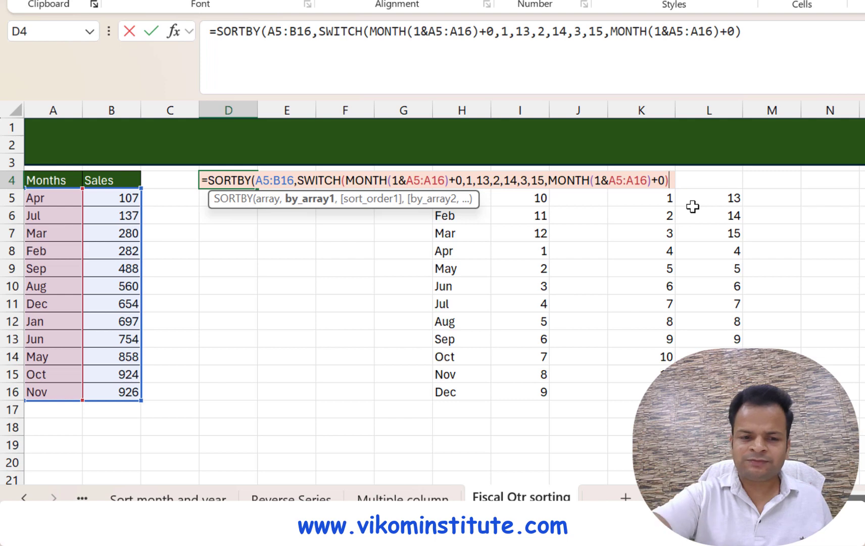
pyautogui.write(')')
pyautogui.press('Return')
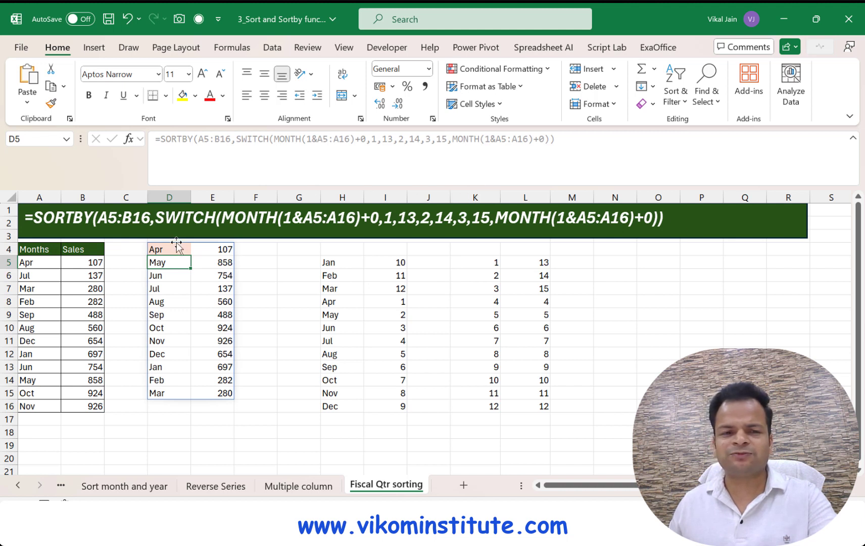
# - Wrap D4's SORTBY formula in VSTACK with A4:B4 as the first array to put the headers above the sorted data
pyautogui.doubleClick(157, 249)
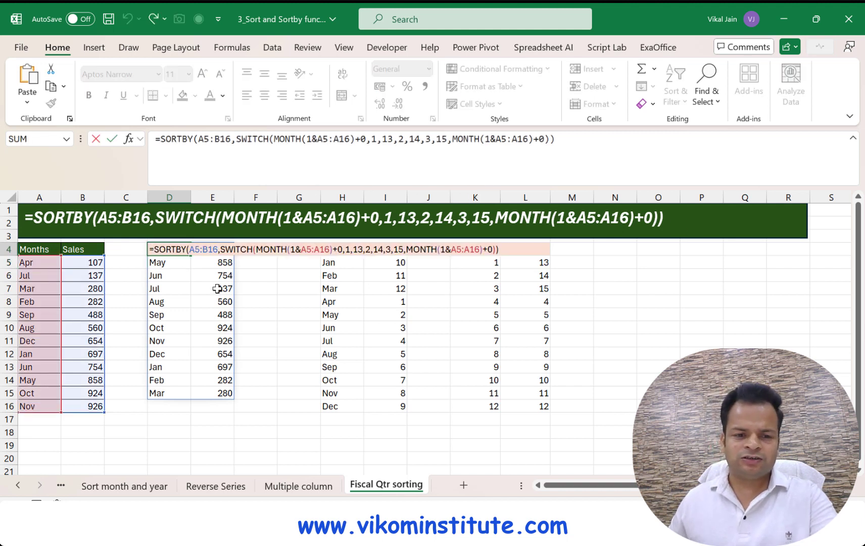
pyautogui.write('vst')
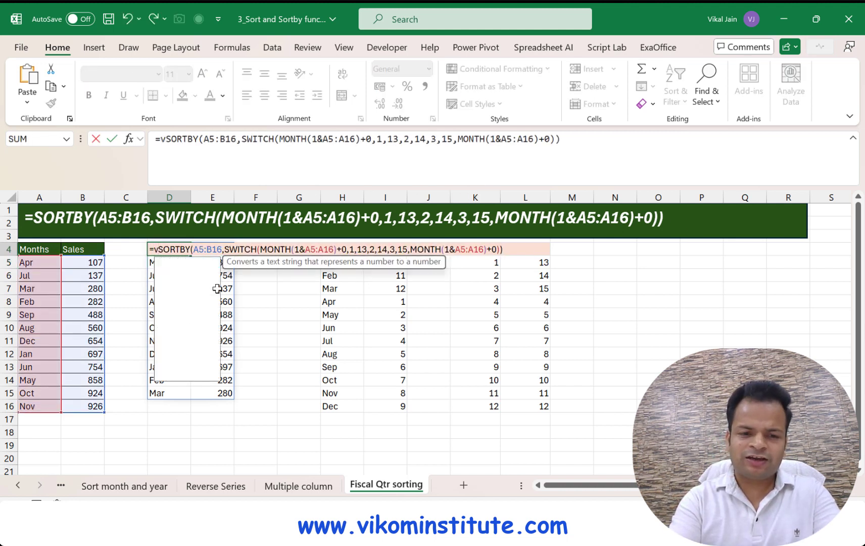
pyautogui.press('Tab')
pyautogui.moveTo(40, 249); pyautogui.dragTo(82, 248)
pyautogui.write(',')
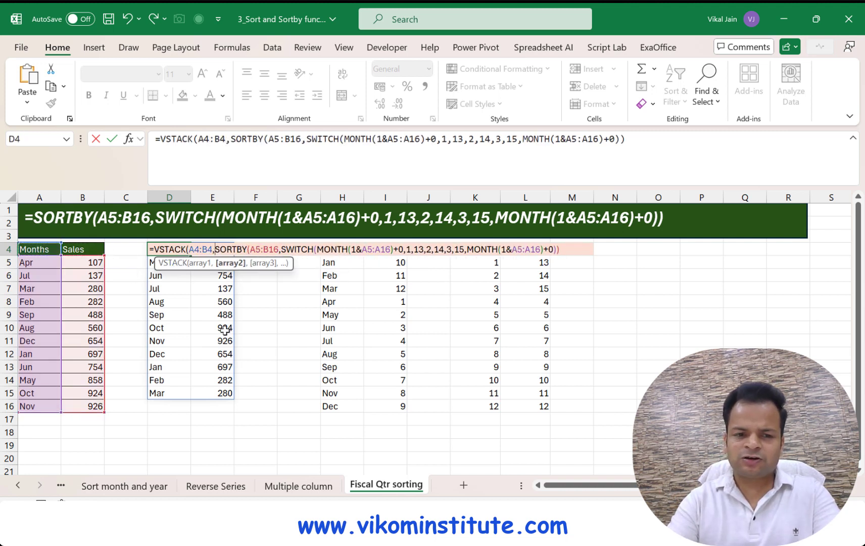
pyautogui.click(578, 253)
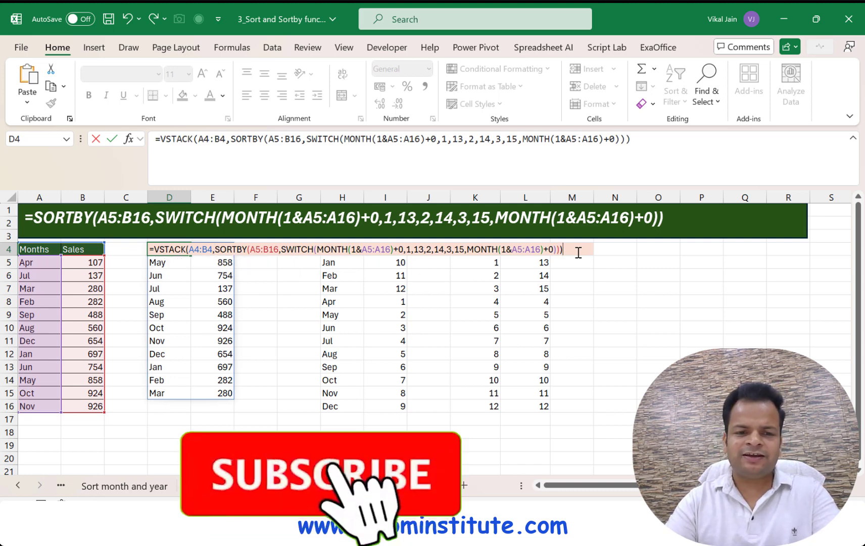
pyautogui.write(')')
pyautogui.press('Return')
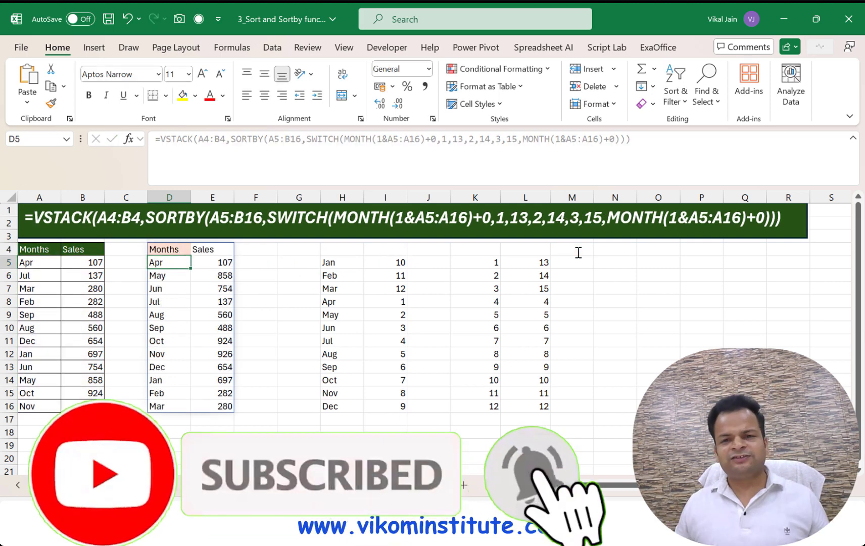